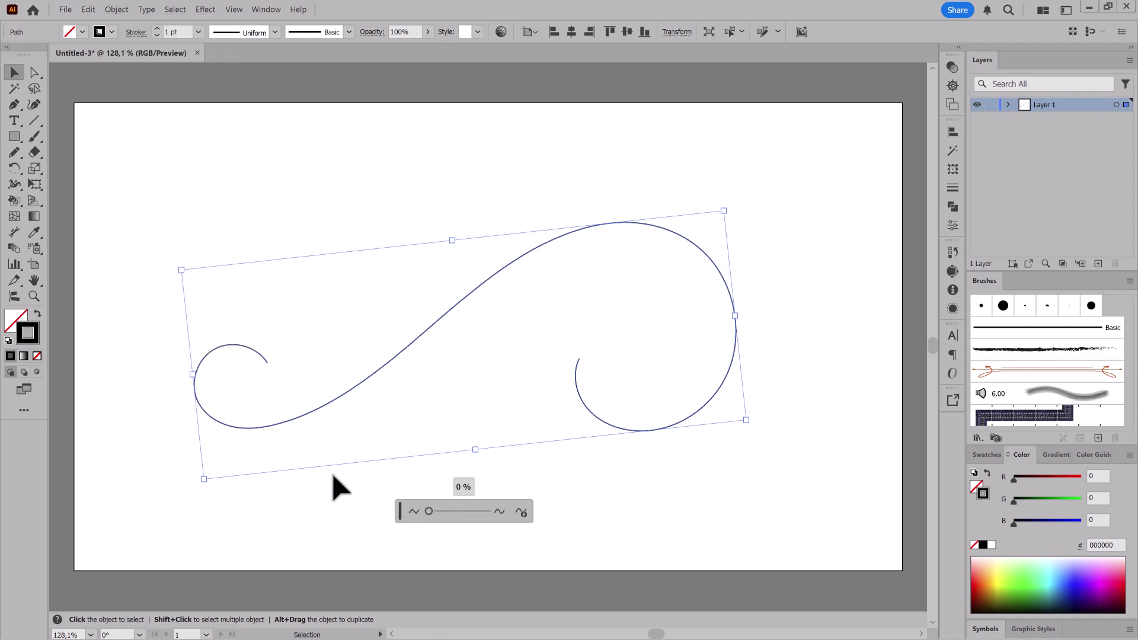
Smooth the S-shaped path to 63%, then adjust the anchors and handles at both of its curled ends
mouse_move(455, 516)
left_mouse_down()
mouse_move(482, 513)
mouse_move(468, 514)
left_mouse_up()
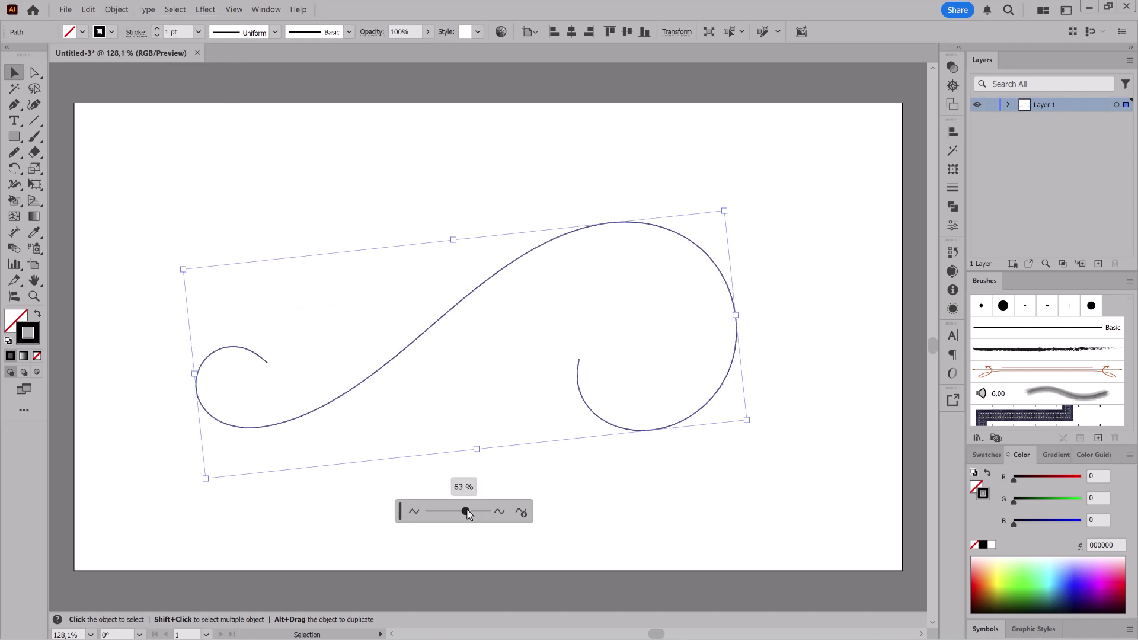
left_click(33, 73)
left_click_drag(538, 337, 623, 452)
left_click_drag(594, 414, 570, 400)
left_click_drag(697, 426, 689, 444)
left_click(554, 368)
left_click(242, 31)
mouse_move(555, 345)
left_mouse_down()
mouse_move(581, 329)
mouse_move(538, 346)
left_mouse_up()
mouse_move(560, 391)
left_mouse_down()
mouse_move(548, 384)
mouse_move(559, 388)
left_mouse_up()
left_click_drag(581, 330, 548, 348)
left_click(267, 362)
left_click_drag(266, 364, 256, 341)
Smooth the whole S-shaped path again, setting the smoothing amount to 71%
left_click(13, 73)
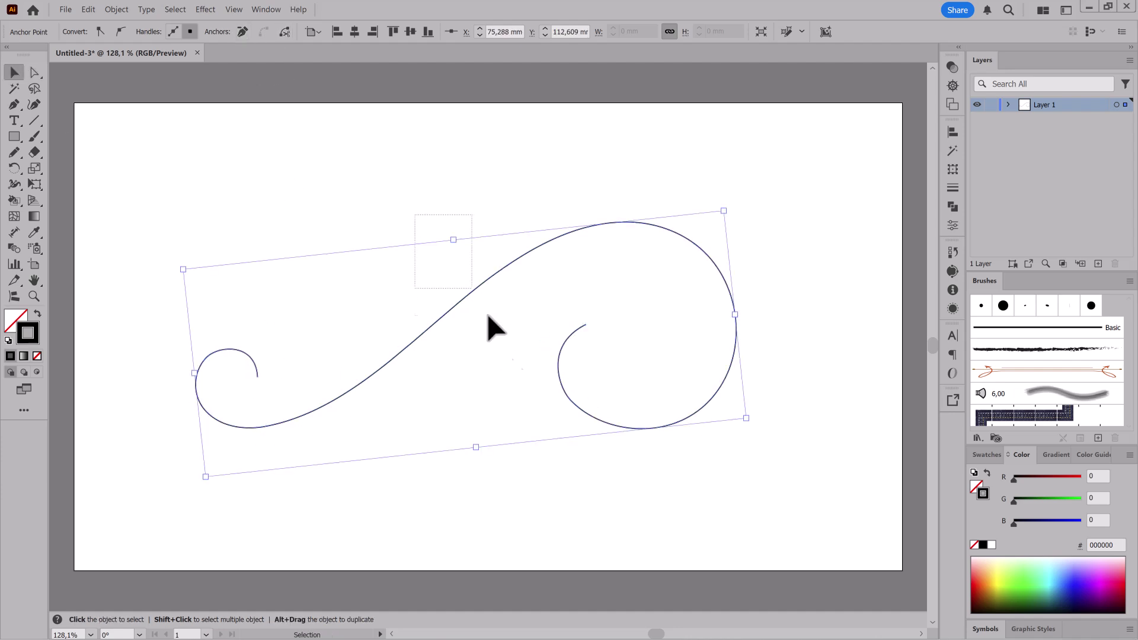
left_click(116, 9)
mouse_move(158, 256)
left_click(292, 302)
left_click_drag(433, 513, 474, 517)
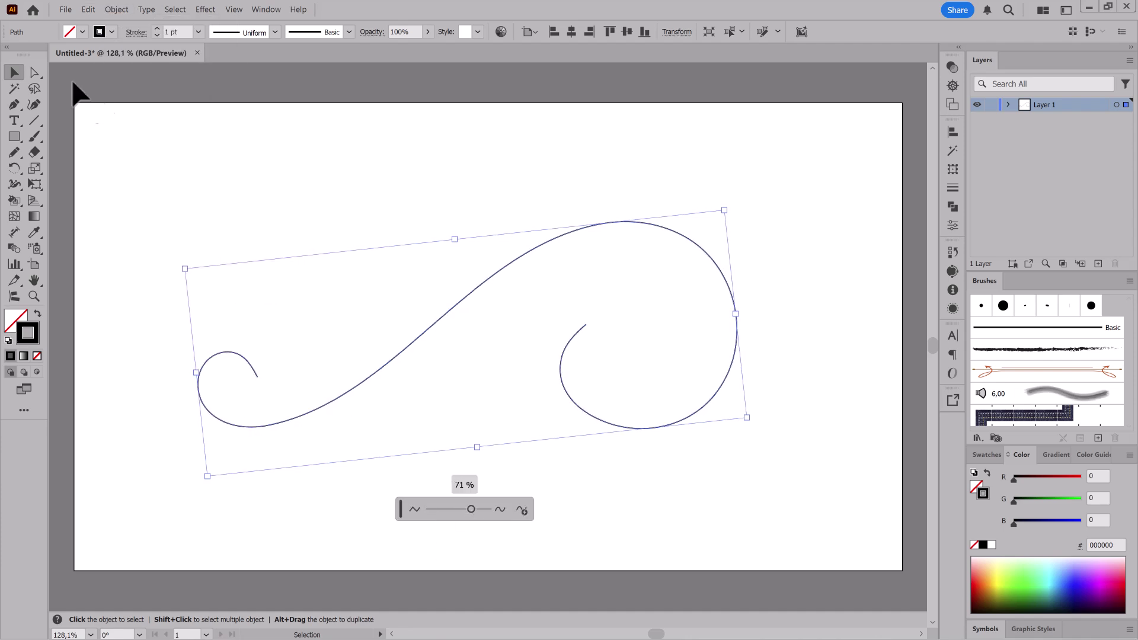
Move the end anchors of both curls inward to tighten the spirals, and deselect the path
key("a")
left_click(591, 340)
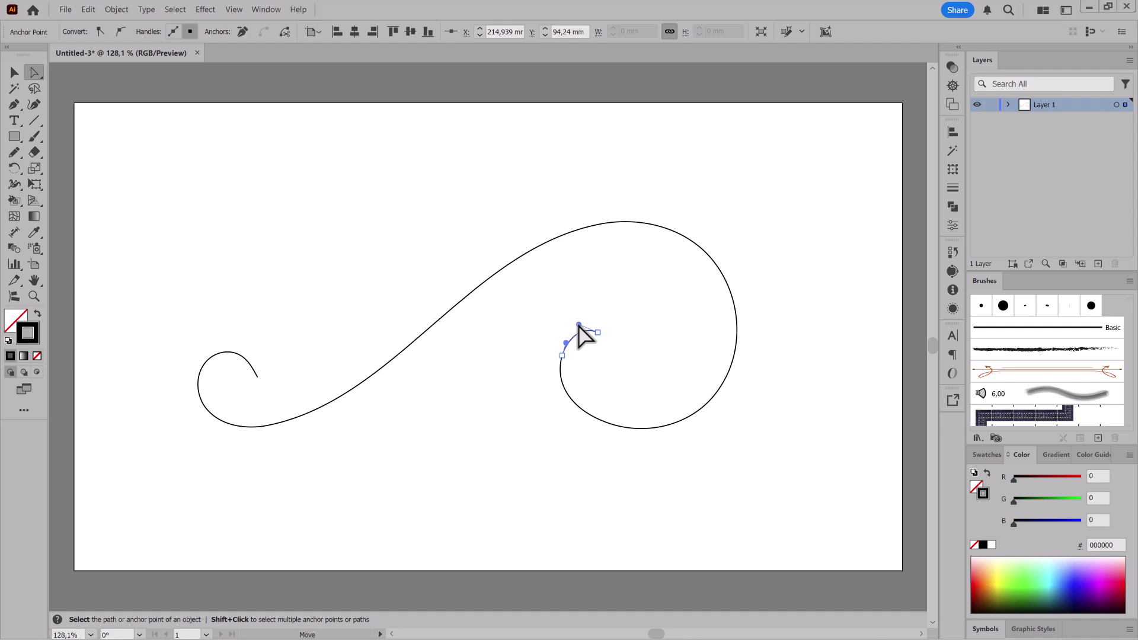
left_click_drag(257, 377, 249, 381)
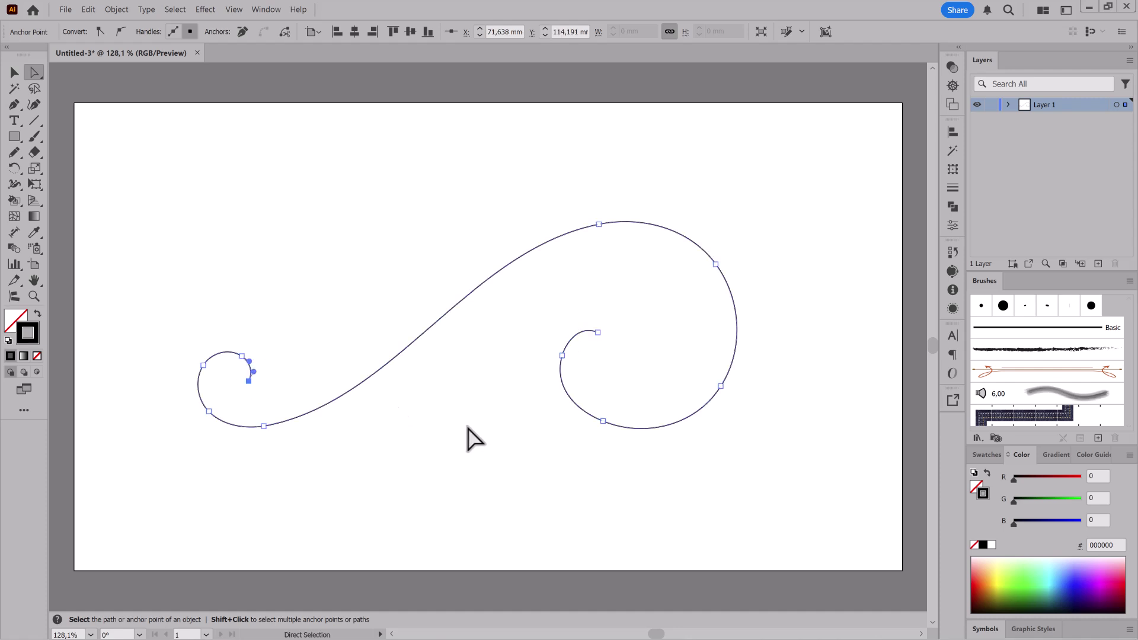
left_click(598, 332)
left_click(503, 399)
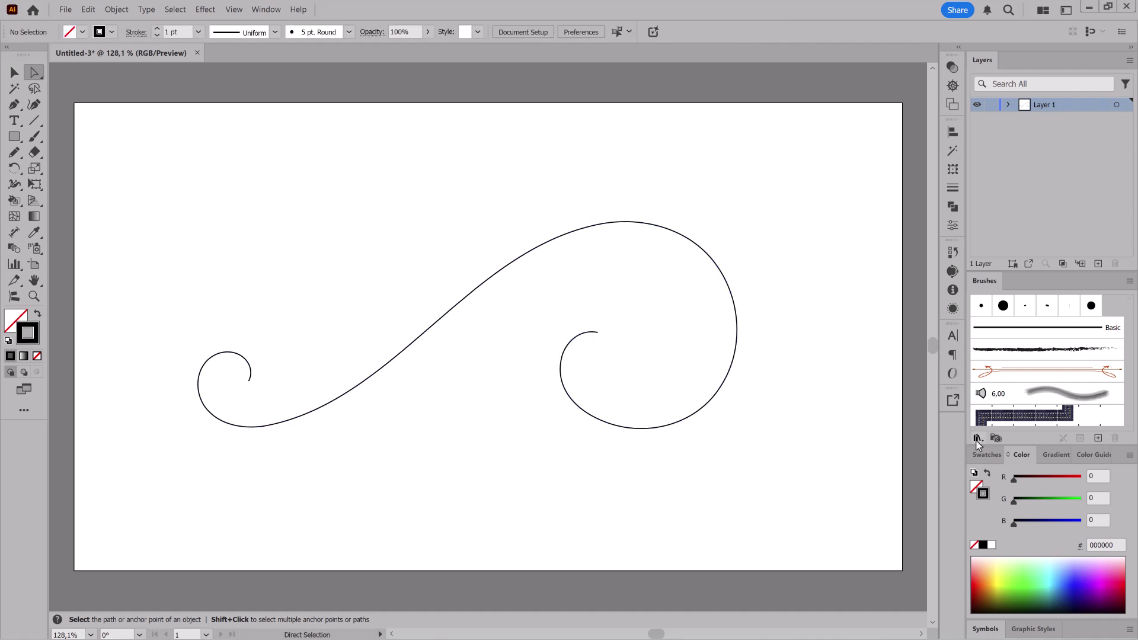
Open the Dagubi_Various_Brushes_for_Illustrator brush library
left_click(978, 437)
mouse_move(1002, 538)
mouse_move(924, 572)
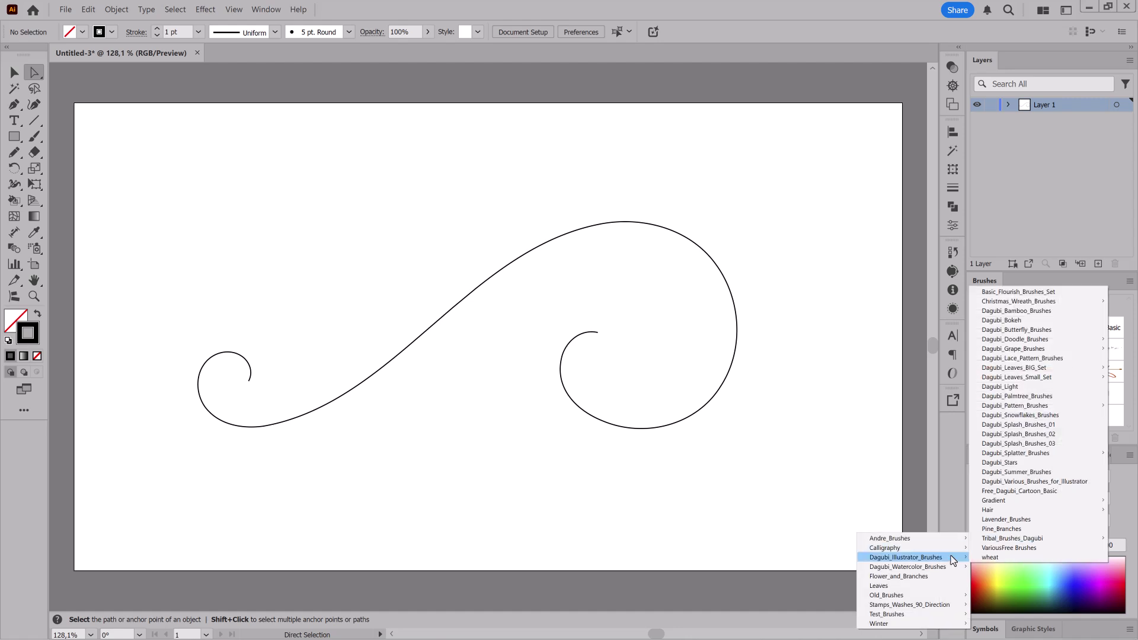
left_click(1007, 494)
scroll(824, 251, "up", 5)
Apply the library's second tapered art brush to the S-shaped path with a 2 pt stroke, and deselect it
left_click(495, 272)
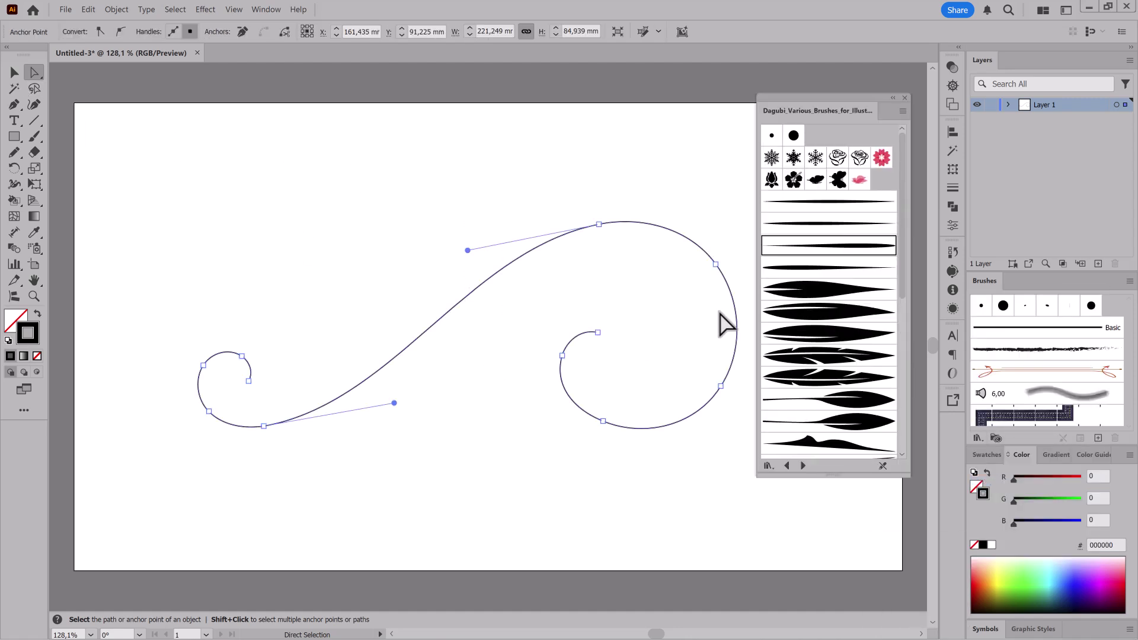
left_click(833, 204)
left_click(16, 72)
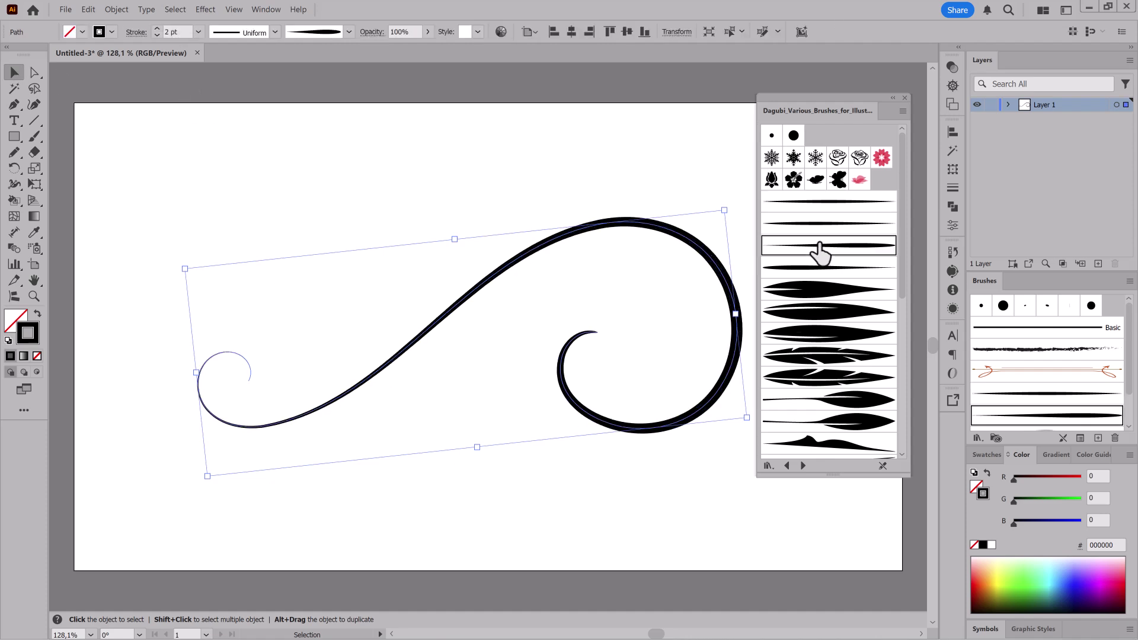
left_click(818, 268)
left_click(818, 224)
left_click(325, 148)
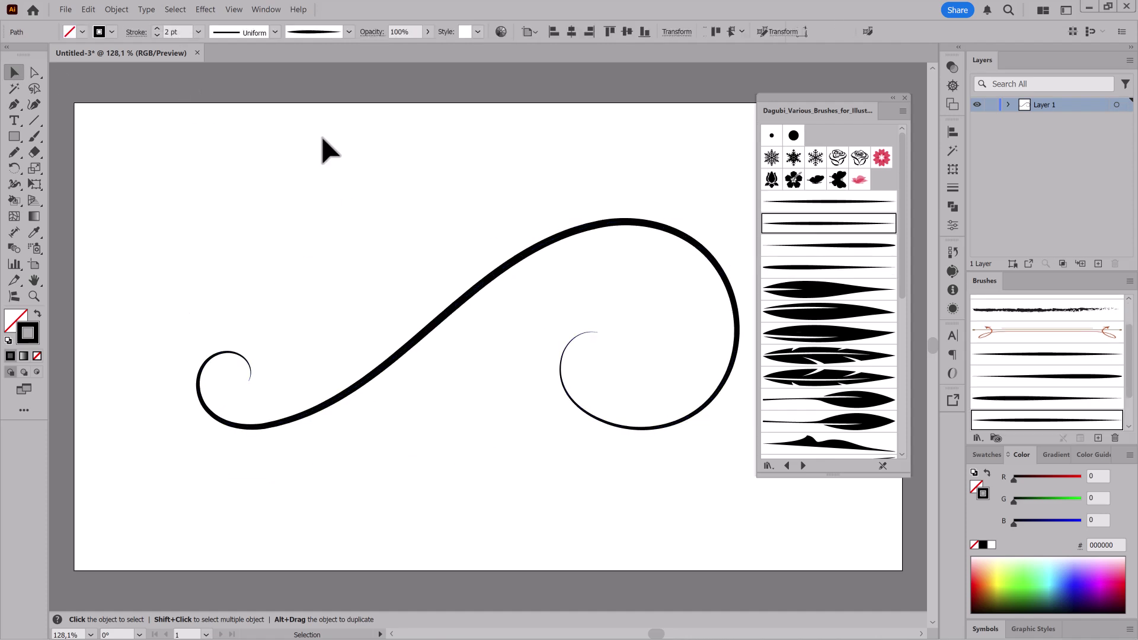
Use the Paintbrush tool with fidelity at Smooth and Edit Selected Paths within 12 pixels, leaving Keep Selected off
left_click(37, 141)
double_click(36, 141)
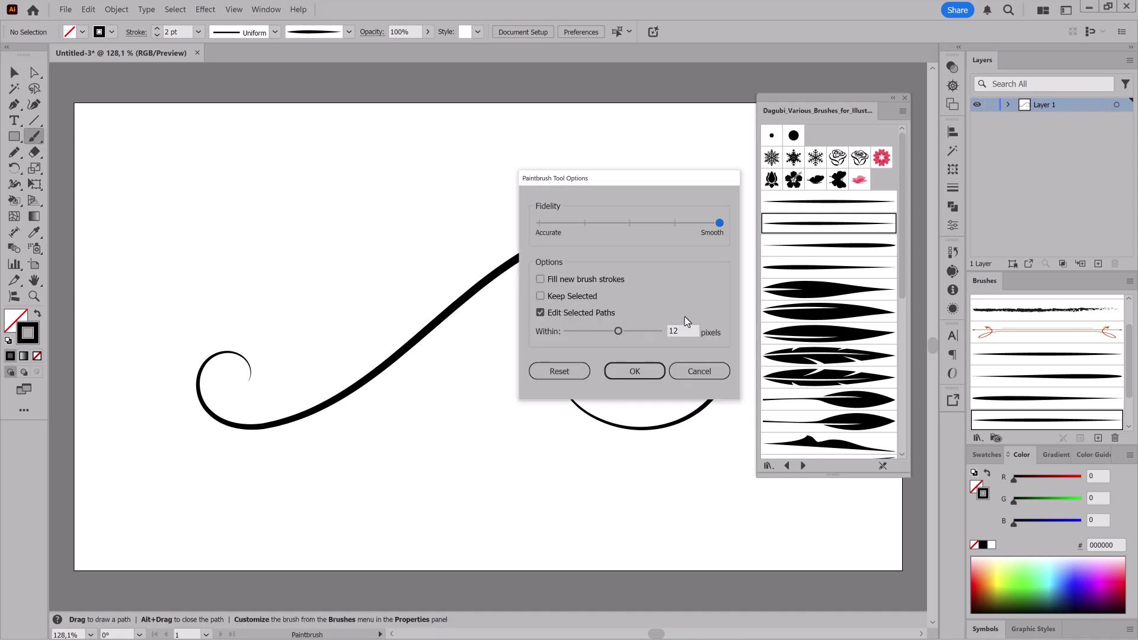
left_click(647, 365)
Paint a large curled branch rising from the stem near the small spiral, using the third tapered brush at 2 pt
left_click(807, 245)
scroll(330, 401, "up", 2)
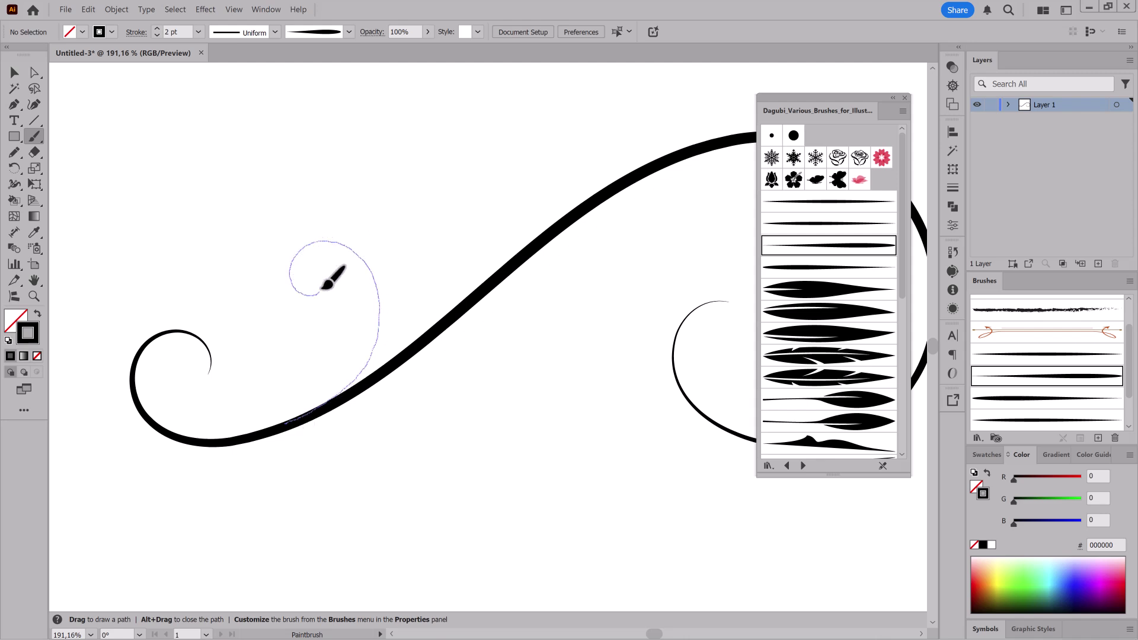
left_click_drag(319, 293, 320, 292)
Paint two leaves at the small spiral's tip with the split leaf brush, setting the leaf stroke to 1 pt
scroll(264, 378, "up", 2)
left_click_drag(261, 376, 482, 337)
left_click(773, 316)
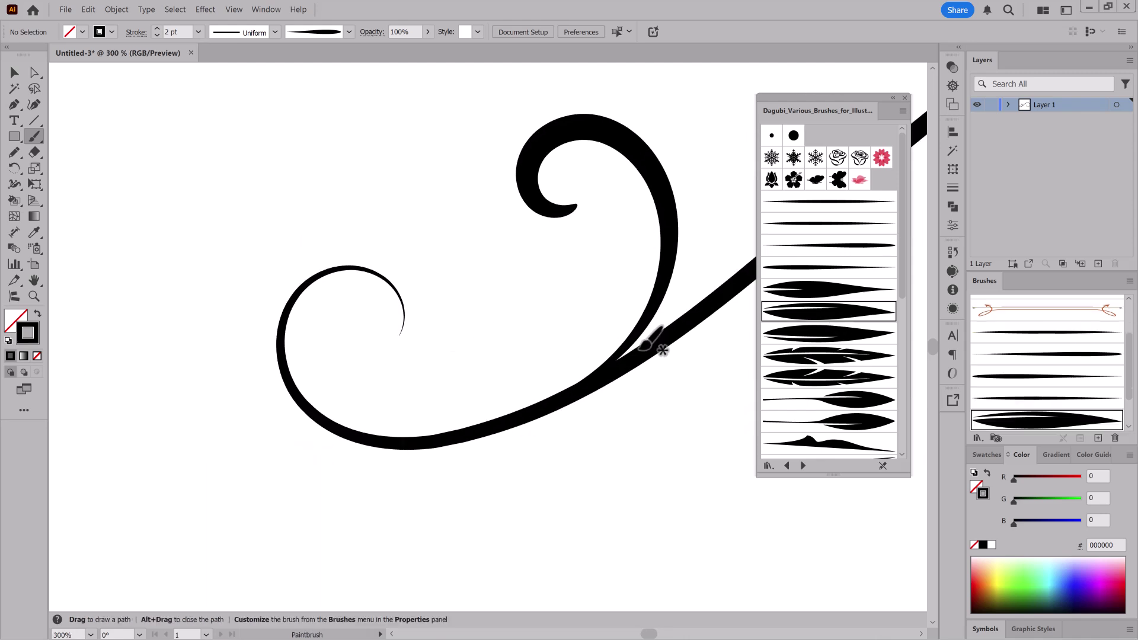
left_click_drag(401, 300, 379, 363)
left_click(157, 36)
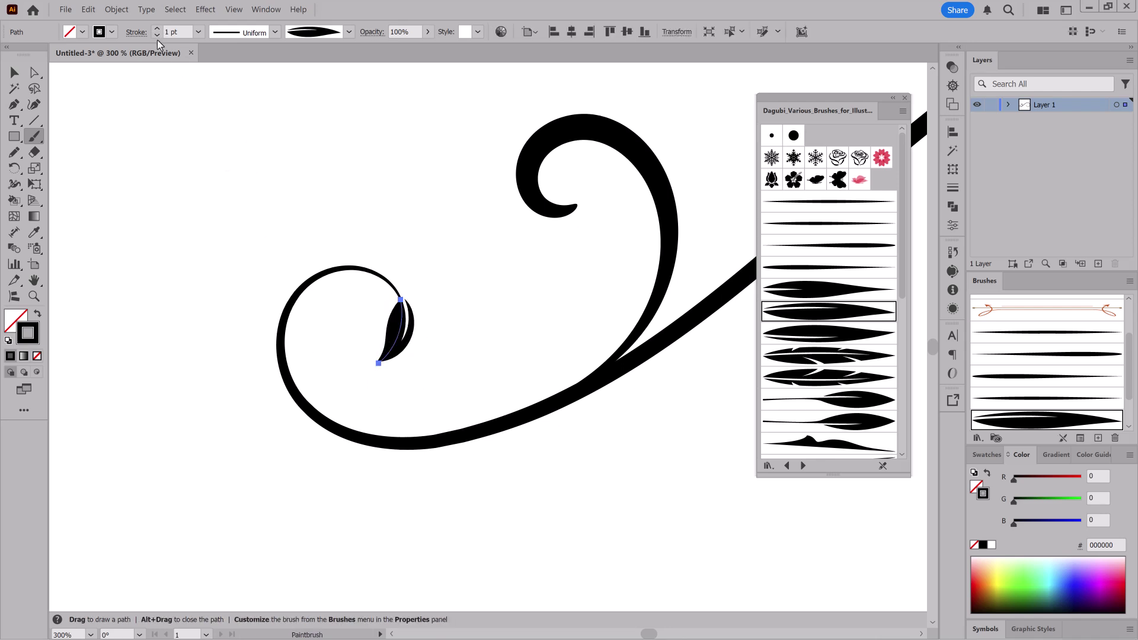
key("ctrl+shift+a")
left_click_drag(402, 300, 450, 311)
Paint two thin curls with the second tapered brush at 0.5 pt, one inside the large branch and one inside the small spiral
scroll(521, 414, "down", 3)
left_click_drag(576, 337, 576, 324)
left_click(828, 223)
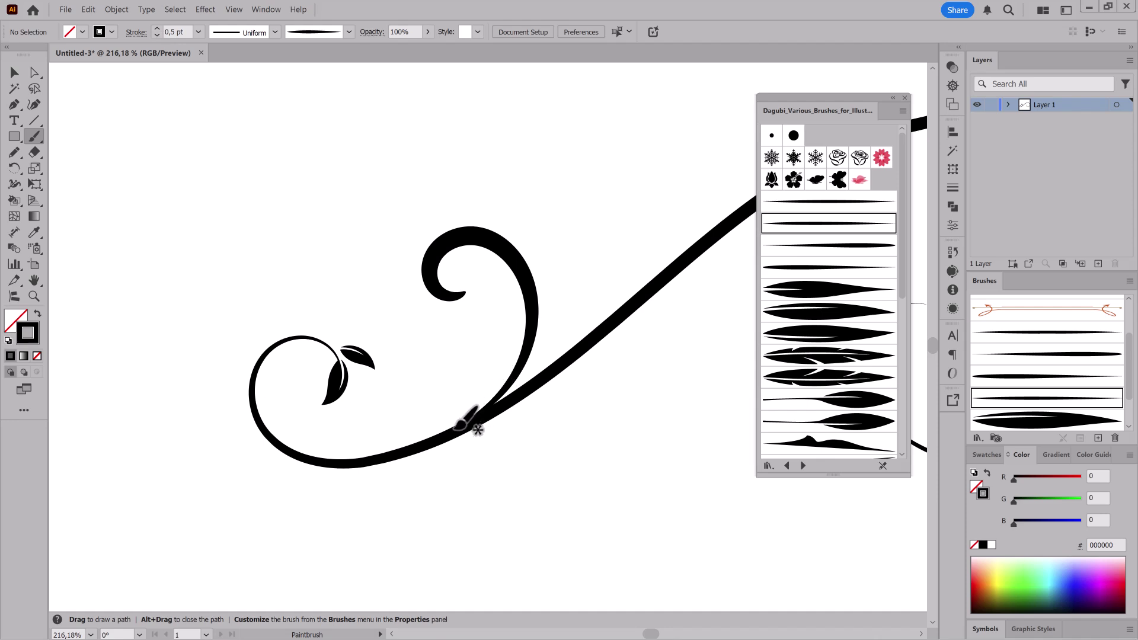
left_click_drag(467, 372, 468, 372)
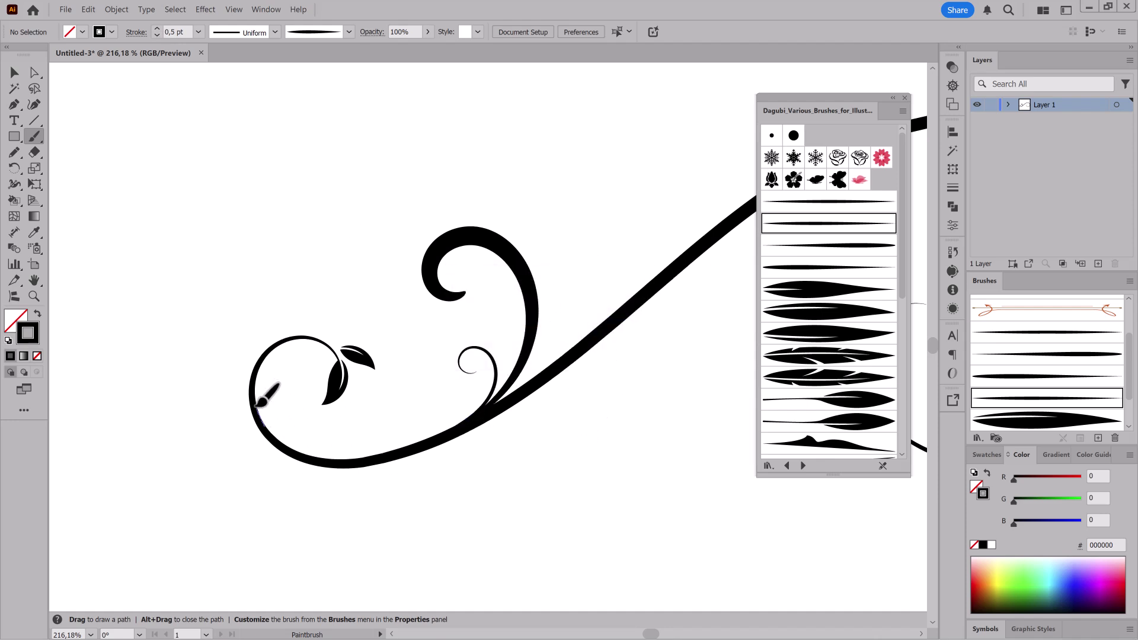
left_click_drag(292, 387, 290, 386)
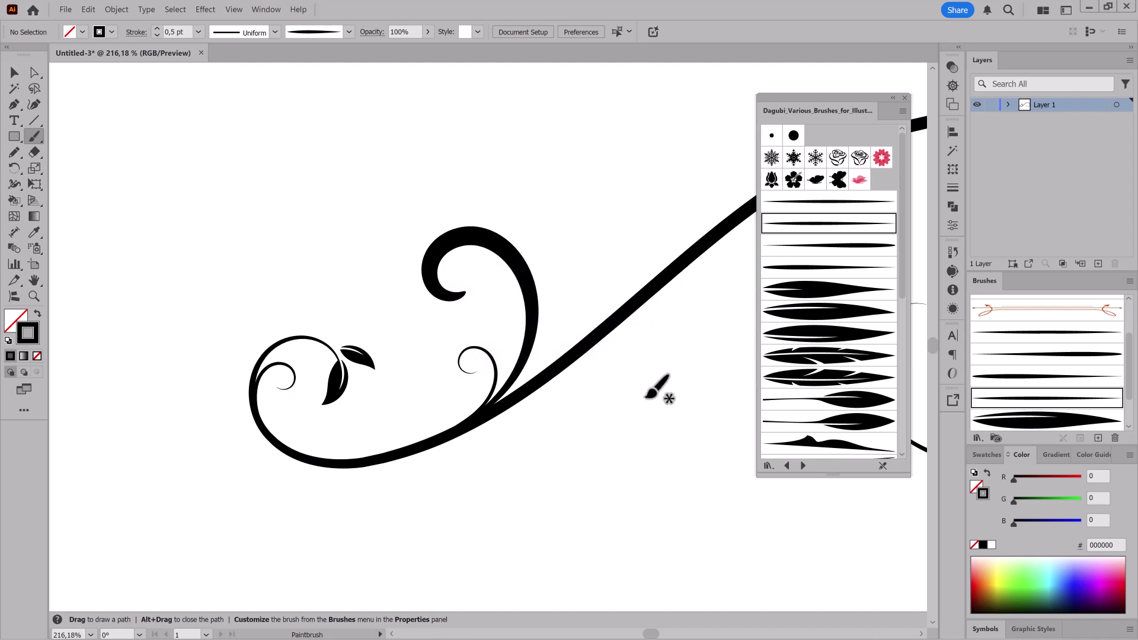
Draw a closed wedge with the Pen tool where the branch meets the stem, and give it black fill without a stroke
left_click_drag(630, 373, 579, 371)
left_click(14, 105)
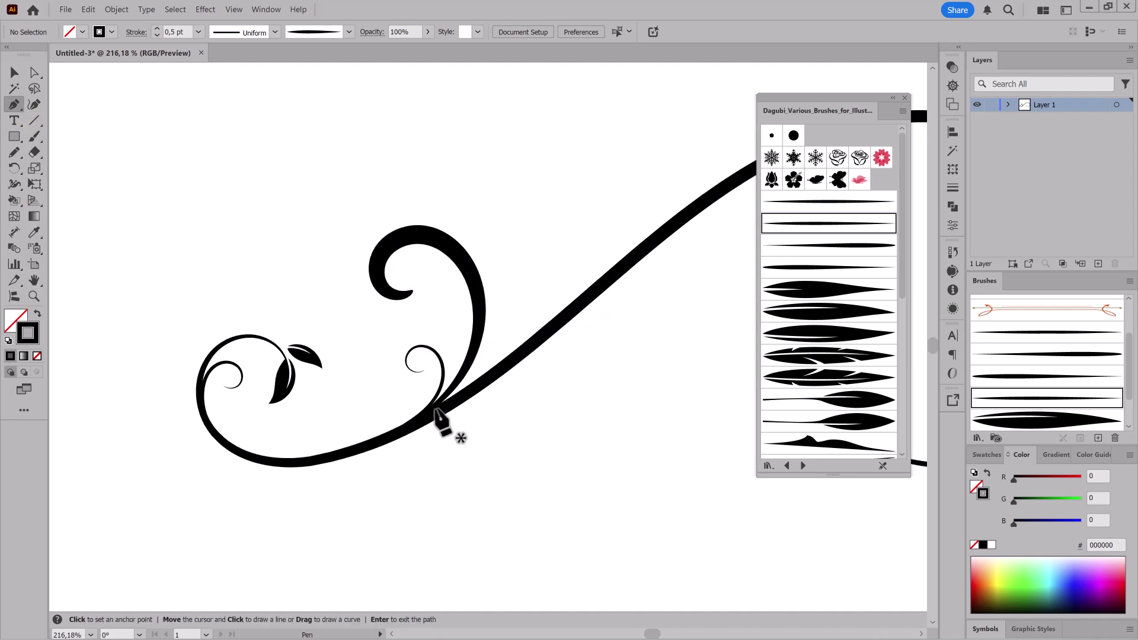
left_click(434, 409)
left_click_drag(490, 350, 548, 327)
left_click(461, 398)
left_click(434, 408)
key("shift+x")
Move the wedge's upper anchor so that its edge blends into the stem, and deselect the shape
scroll(525, 335, "up", 4)
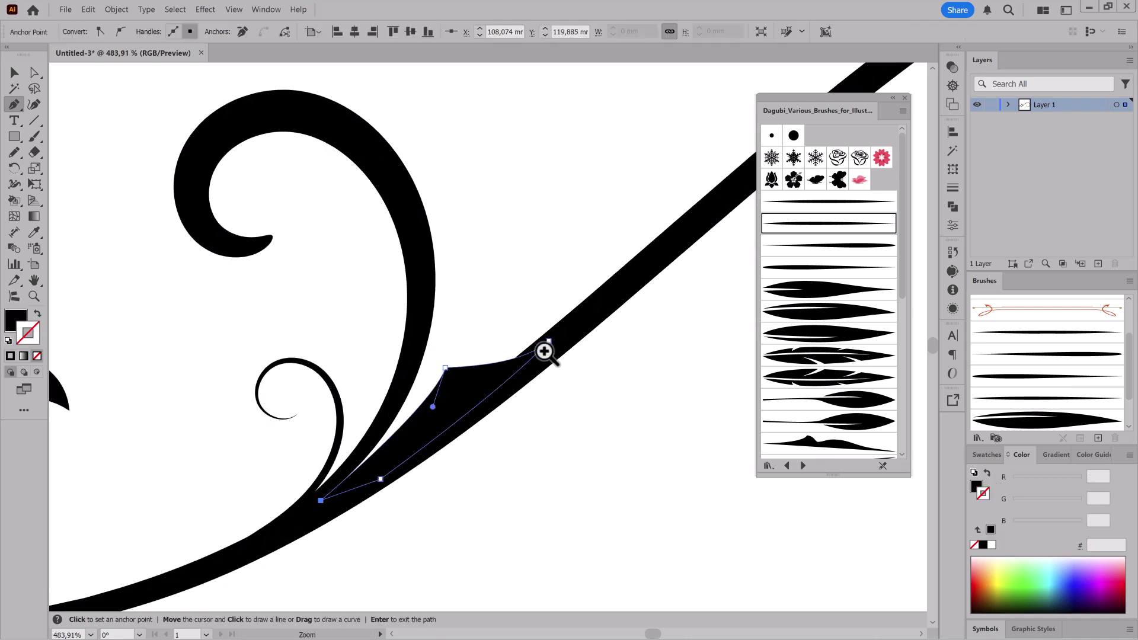
left_click(34, 72)
mouse_move(549, 340)
left_mouse_down()
mouse_move(508, 365)
mouse_move(538, 343)
left_mouse_up()
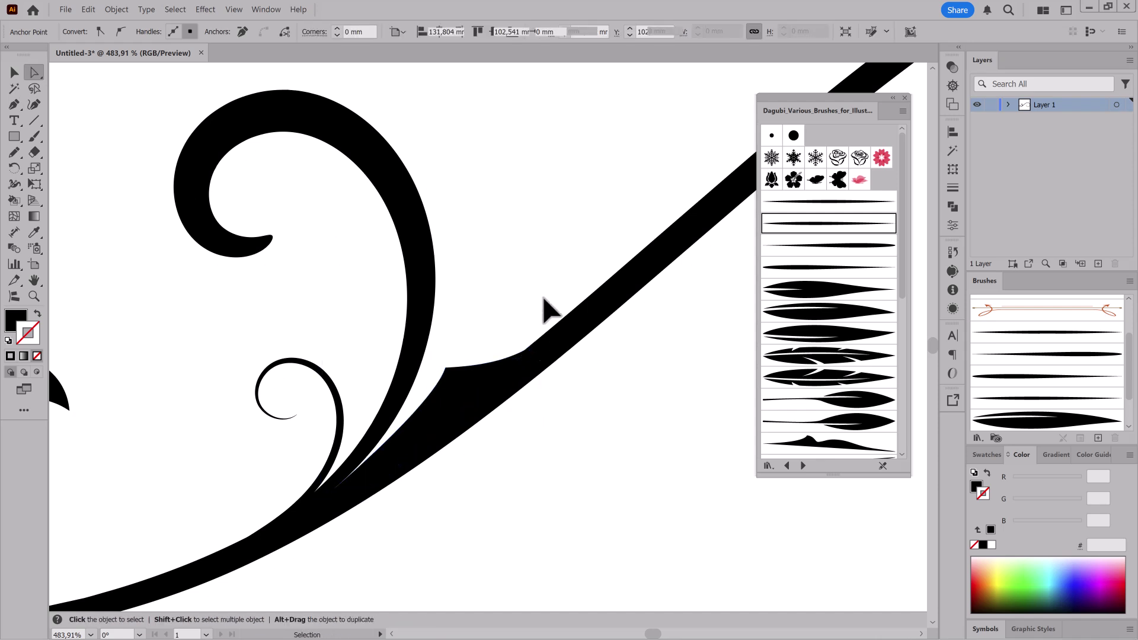
left_click(542, 272, "ctrl")
Paint a short hooked curl on the stem's upper edge beside the wedge, using the third tapered brush at 1 pt
scroll(656, 383, "down", 3)
left_click(834, 246)
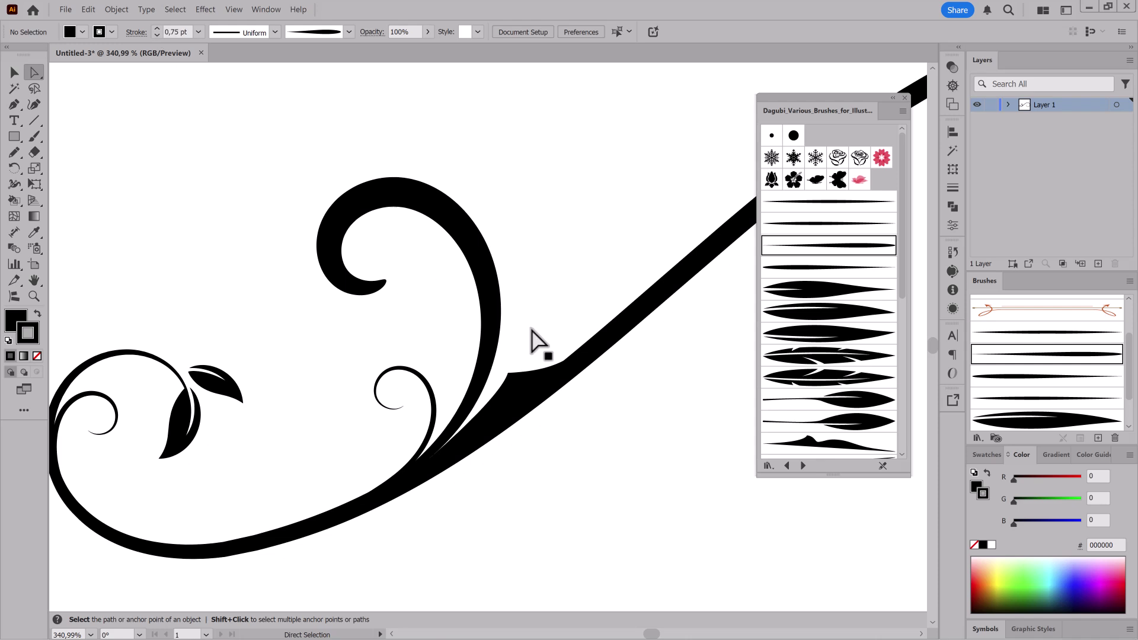
left_click(33, 136)
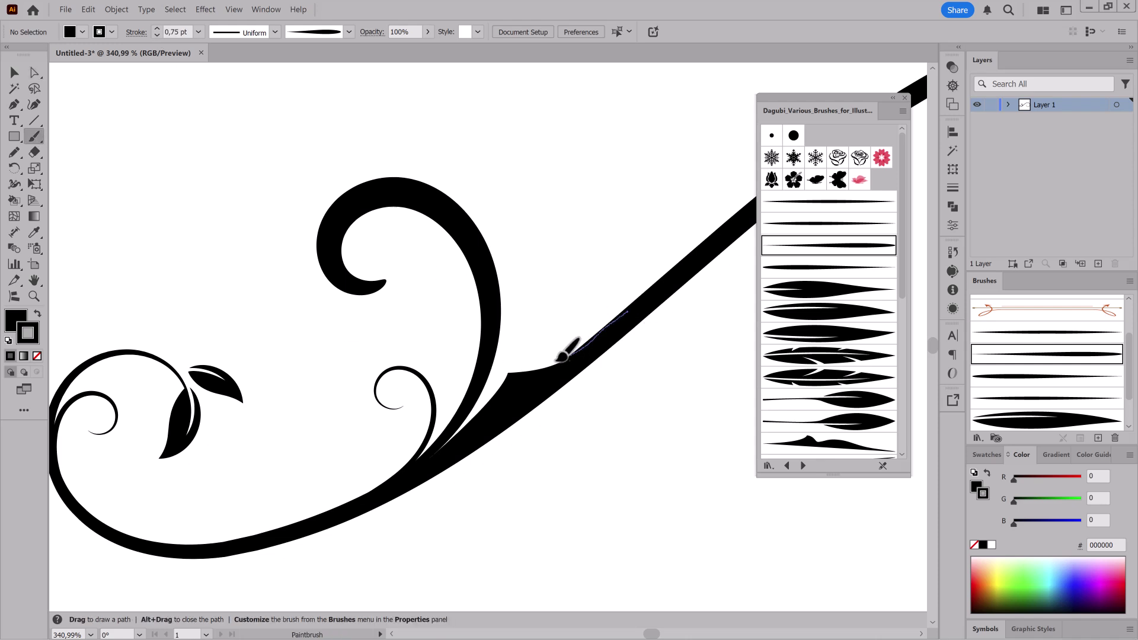
left_click_drag(522, 342, 520, 343)
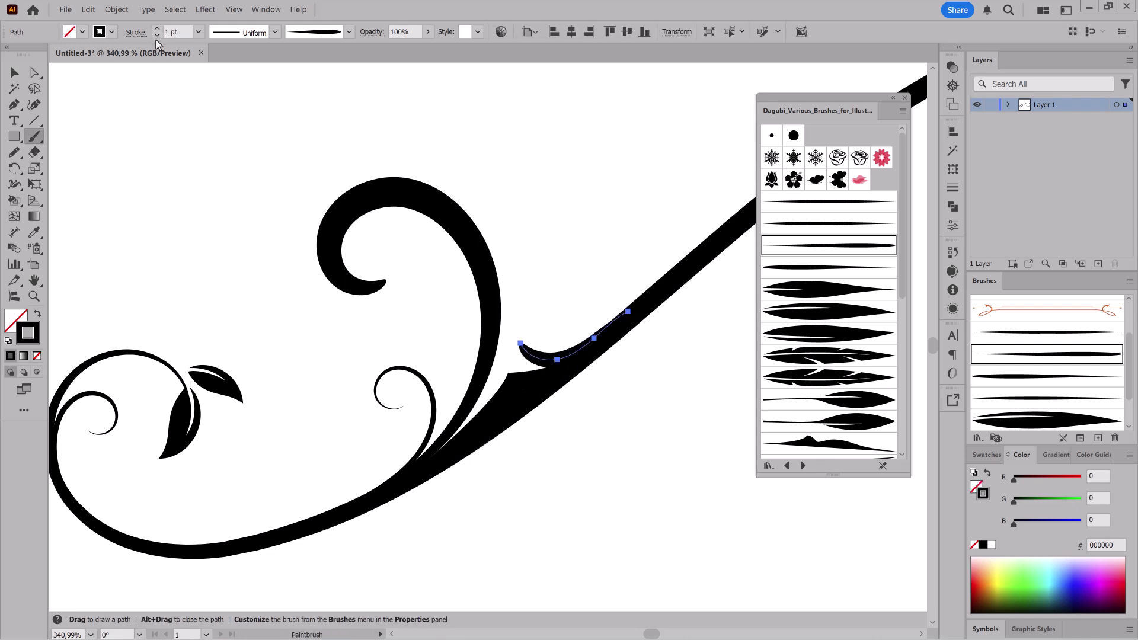
key("ctrl+z")
left_click_drag(529, 363, 528, 335)
left_click_drag(661, 359, 523, 379)
left_click_drag(640, 381, 752, 379)
left_click(532, 316, "ctrl")
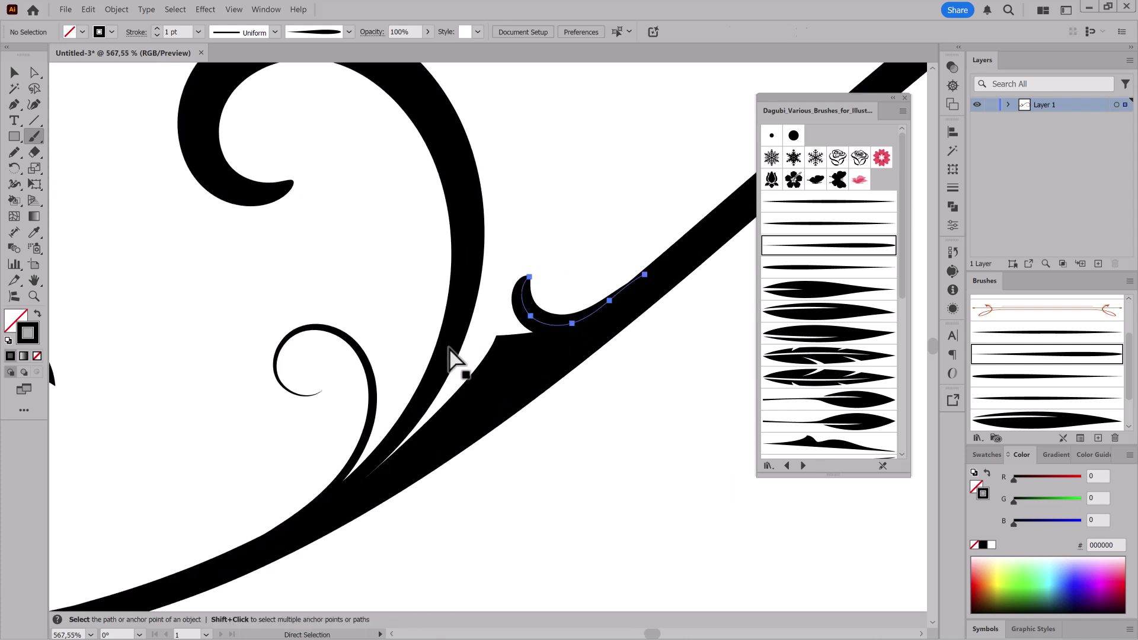
Adjust the end anchor and neighbouring point of the hooked curl so that it merges with the stem
key("a")
left_click_drag(644, 274, 667, 251)
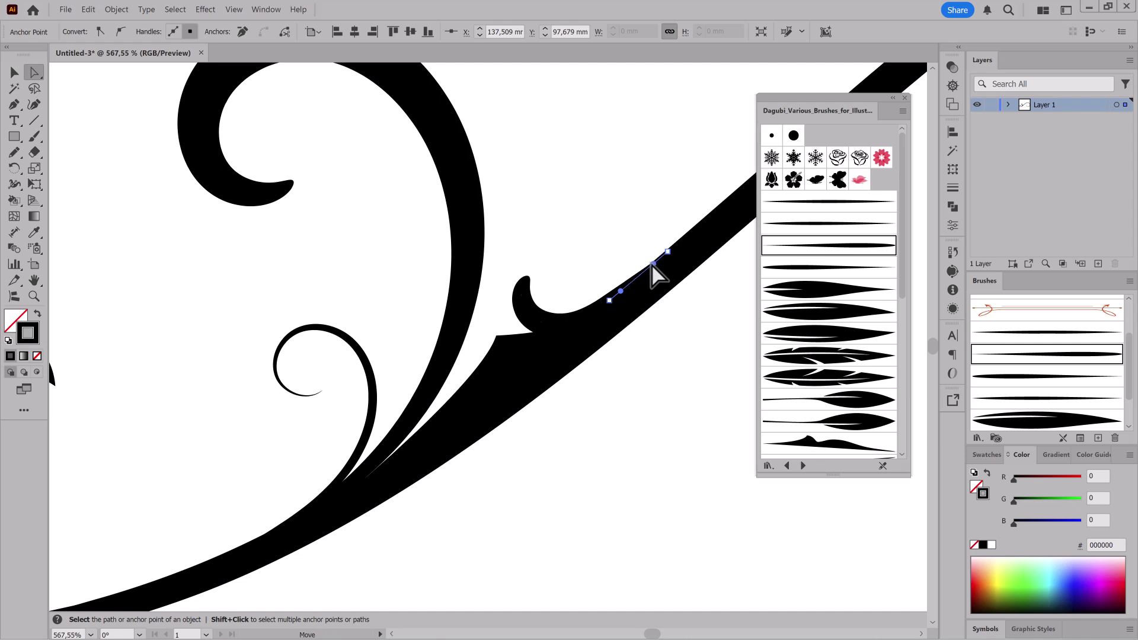
left_click_drag(609, 300, 614, 303)
left_click(671, 326)
Paint two overlapping hooked curls beneath the stem, opposite the base of the large branch
left_click_drag(681, 440, 450, 440)
mouse_move(730, 467)
left_mouse_down()
mouse_move(487, 389)
mouse_move(535, 372)
left_mouse_up()
left_click(34, 136)
mouse_move(481, 418)
left_mouse_down()
mouse_move(441, 364)
mouse_move(485, 355)
mouse_move(504, 391)
left_mouse_up()
scroll(422, 374, "up", 3)
left_click_drag(488, 350, 511, 361)
left_click_drag(629, 333, 549, 353)
mouse_move(625, 296)
left_mouse_down()
mouse_move(582, 391)
mouse_move(610, 395)
left_mouse_up()
Paint a 0.5 pt tendril curling over the large branch with the second tapered brush, and add a 1 pt leaf at its tip
left_click(829, 223)
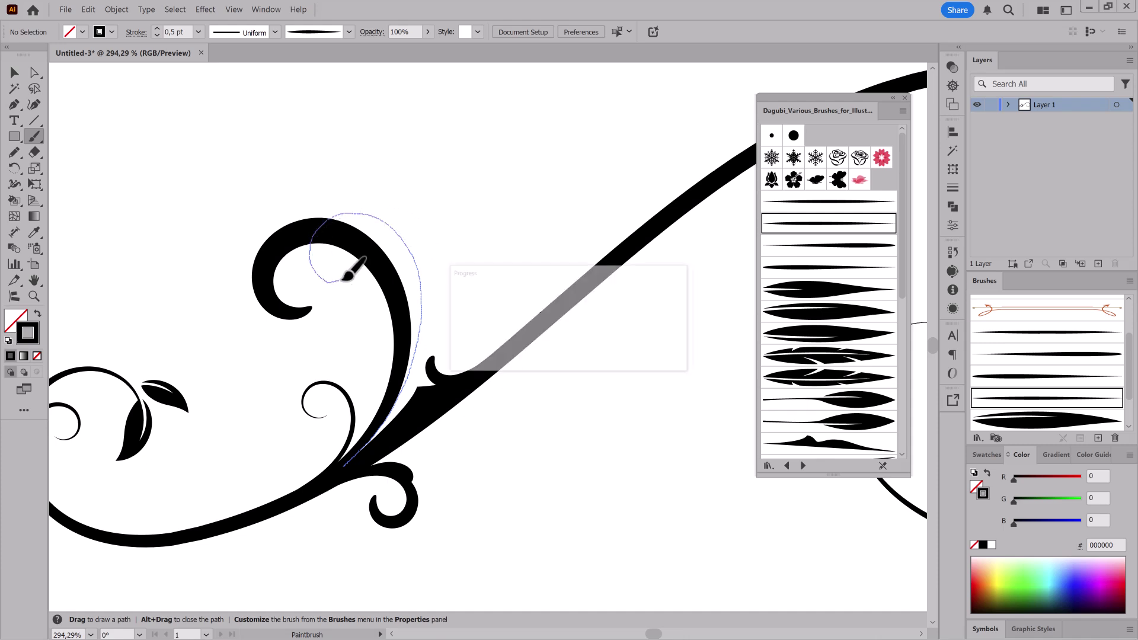
left_click_drag(342, 280, 343, 281)
left_click(821, 332)
scroll(333, 289, "up", 2)
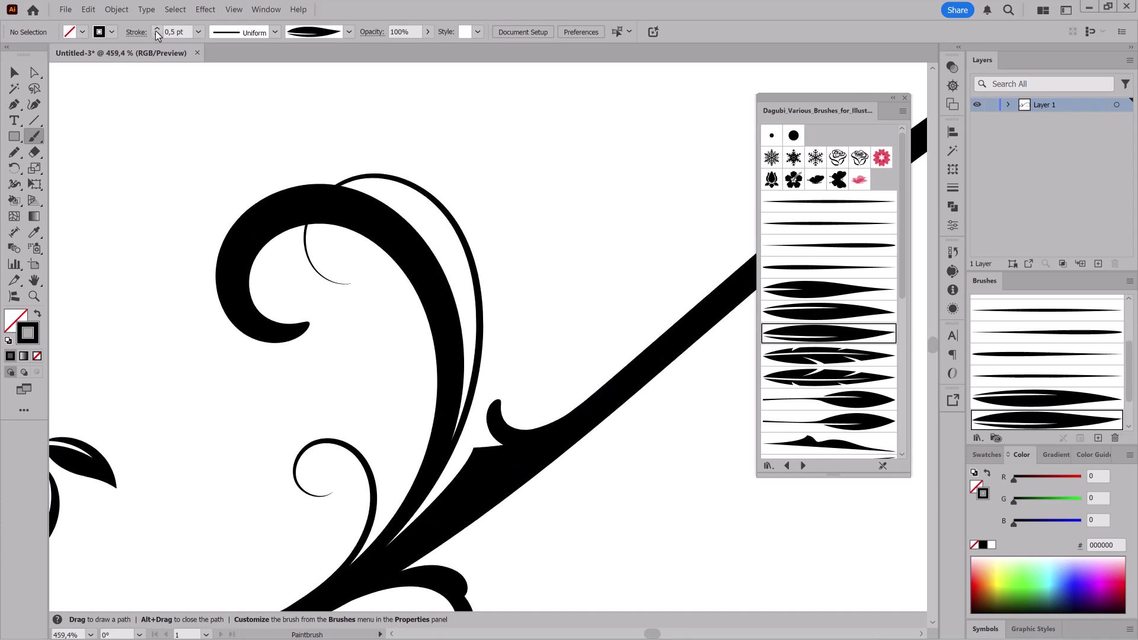
left_click_drag(324, 276, 388, 282)
Add leaves at the tip of the thin curl beneath the branch and more small leaves on the tendril
scroll(379, 350, "down", 3)
scroll(379, 349, "left", 2)
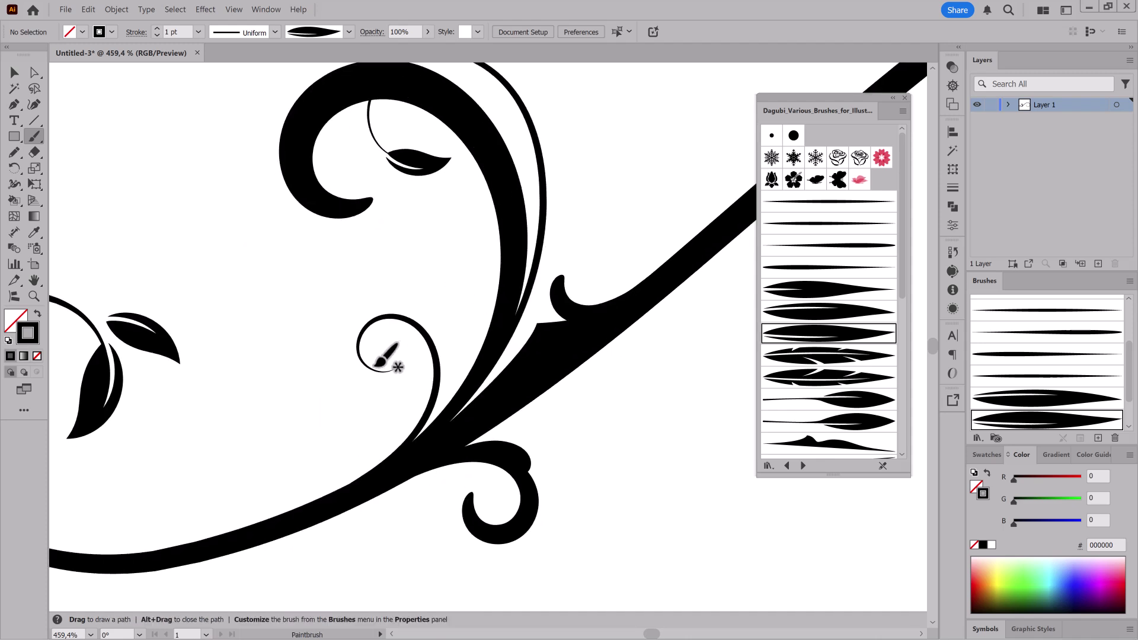
mouse_move(418, 356)
left_mouse_down()
mouse_move(357, 372)
mouse_move(372, 409)
left_mouse_up()
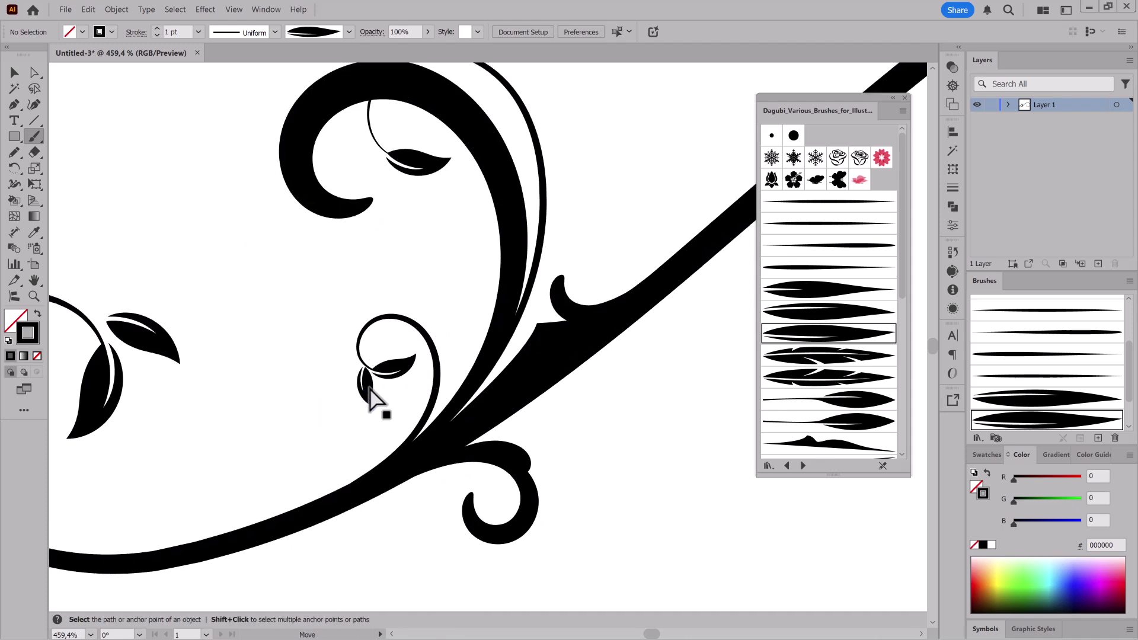
mouse_move(379, 158)
left_mouse_down()
mouse_move(373, 183)
mouse_move(409, 126)
left_mouse_up()
Paint two overlapping spirals beneath the stem, beside the hooked curls, using the second tapered brush at 1 pt
left_click_drag(616, 341, 439, 352)
mouse_move(749, 410)
left_mouse_down()
mouse_move(525, 452)
mouse_move(596, 396)
left_mouse_up()
mouse_move(497, 350)
left_mouse_down()
mouse_move(550, 353)
mouse_move(491, 391)
left_mouse_up()
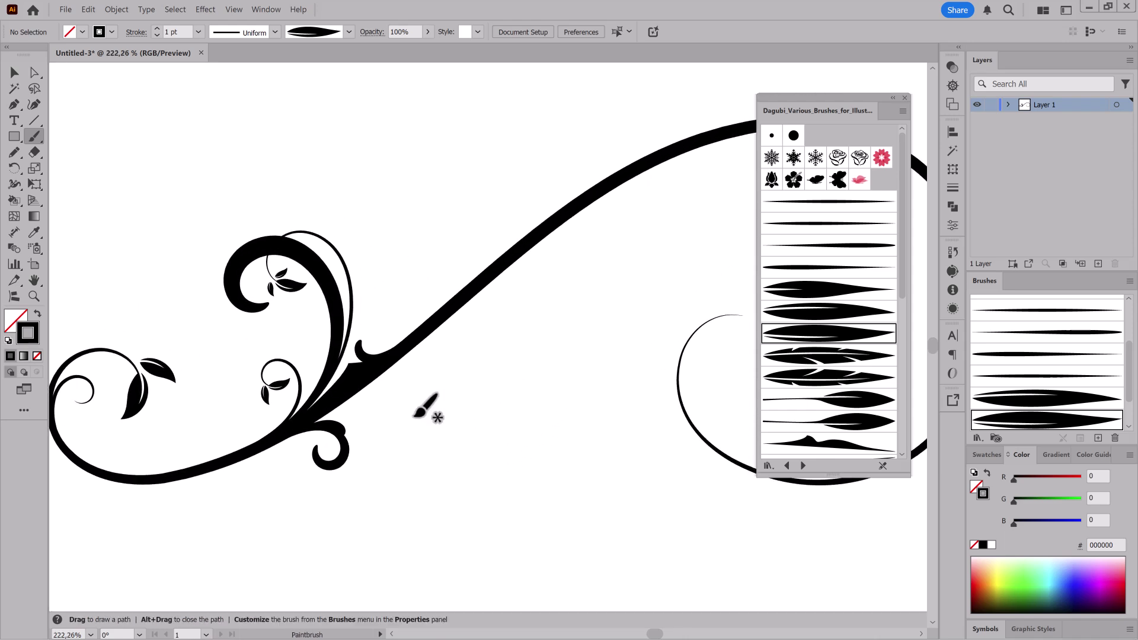
left_click(828, 224)
left_click_drag(569, 325, 488, 309)
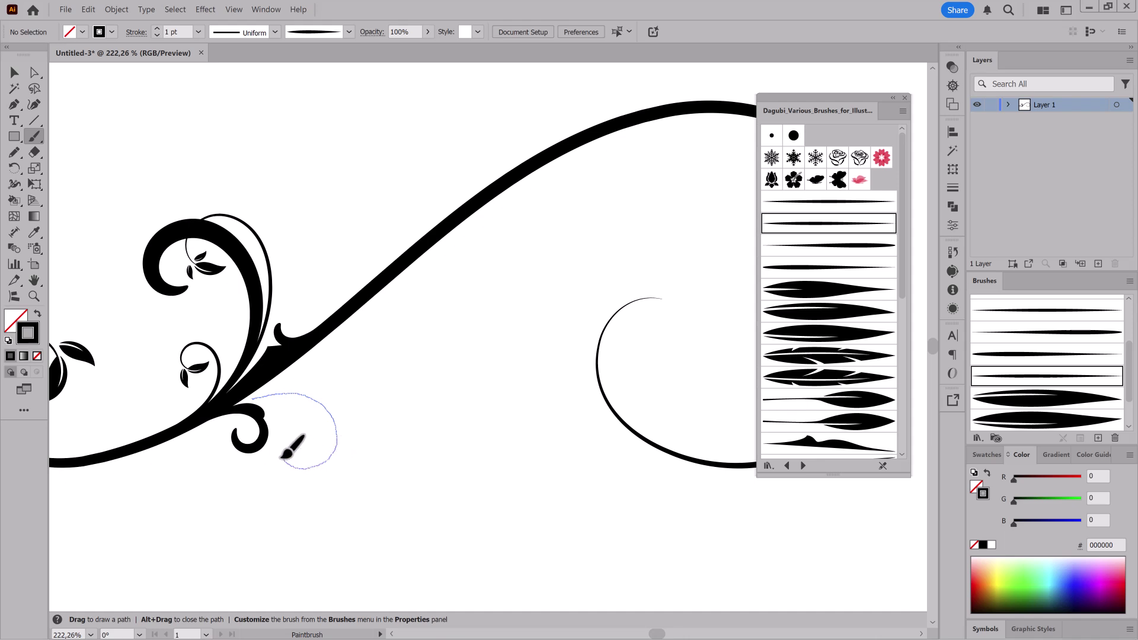
left_click_drag(306, 425, 310, 438)
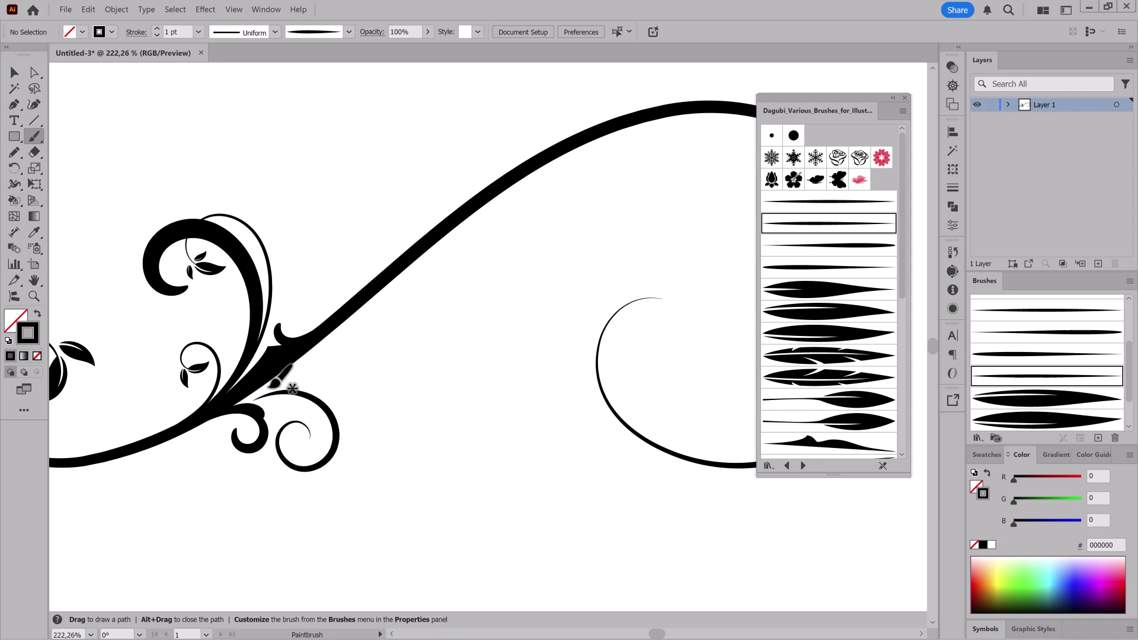
left_click_drag(333, 406, 357, 412)
Paint a fan of short petal-shaped strokes between the stem and the new spirals beneath it
left_click_drag(530, 361, 475, 406)
left_click_drag(467, 354, 574, 371)
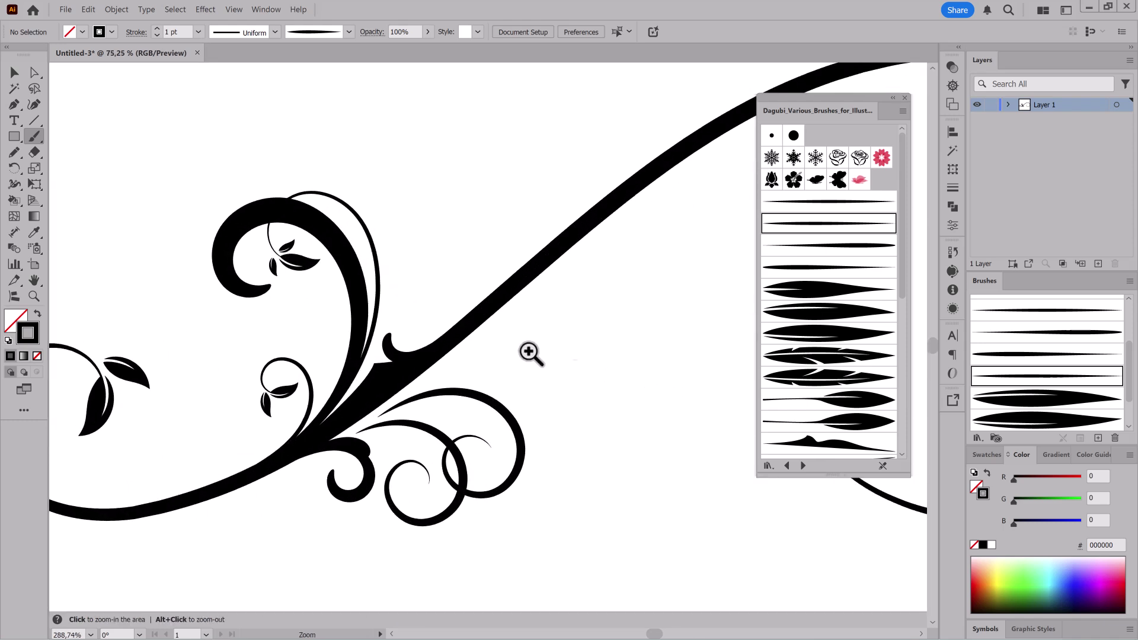
left_click(577, 372)
left_click_drag(371, 397, 462, 389)
mouse_move(382, 377)
left_mouse_down()
mouse_move(438, 357)
mouse_move(485, 311)
left_mouse_up()
Paint a long curve branching from the large spiral's lower edge and curling inside it, using the second tapered brush at 1 pt
mouse_move(644, 369)
left_mouse_down()
mouse_move(620, 419)
mouse_move(557, 409)
left_mouse_up()
left_click_drag(628, 356, 422, 295)
left_click_drag(554, 388, 635, 401)
left_click(828, 225)
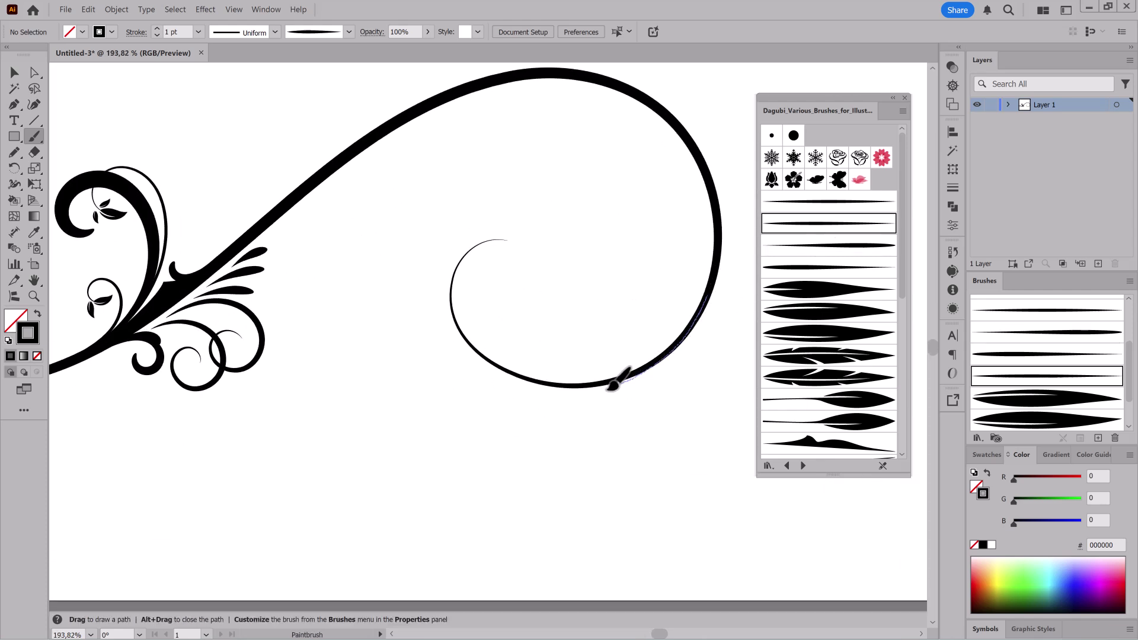
left_click_drag(515, 321, 505, 328)
Add a small teardrop at the tip of the new inner curl with the third tapered brush
mouse_move(582, 452)
left_mouse_down()
mouse_move(691, 410)
mouse_move(538, 333)
left_mouse_up()
left_click(828, 245)
key("period")
key("period")
key("period")
Paint one large and one small leaf at the large spiral's tip with the split leaf brush
mouse_move(520, 159)
left_mouse_down()
mouse_move(627, 192)
mouse_move(566, 175)
left_mouse_up()
left_click(592, 221, "ctrl")
left_click_drag(512, 125, 521, 115)
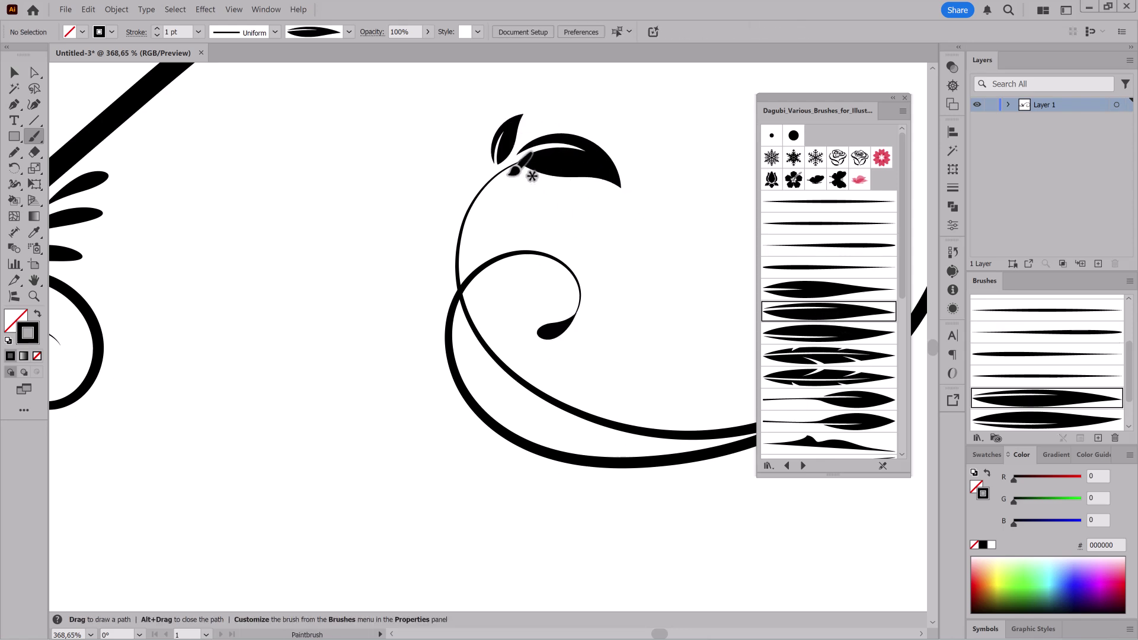
Paint a third leaf at the large spiral's tip, plus two more teardrops at the inner curl's tip with the third tapered brush
left_click_drag(508, 173, 542, 207)
left_click(848, 254)
mouse_move(581, 315)
left_mouse_down()
mouse_move(578, 339)
mouse_move(548, 310)
left_mouse_up()
Paint a short hooked curl inside the stem's lower bend with the third tapered brush and set its stroke to 2 pt
scroll(610, 353, "down", 7)
scroll(711, 403, "up", 4)
left_click_drag(740, 410, 696, 371)
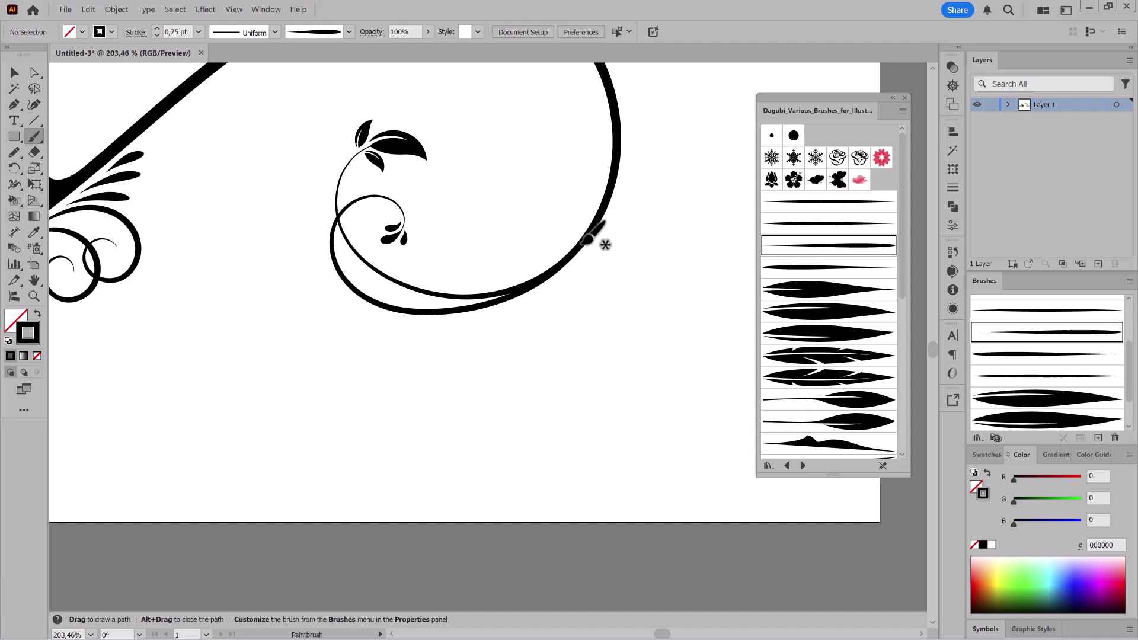
left_click_drag(515, 245, 516, 232)
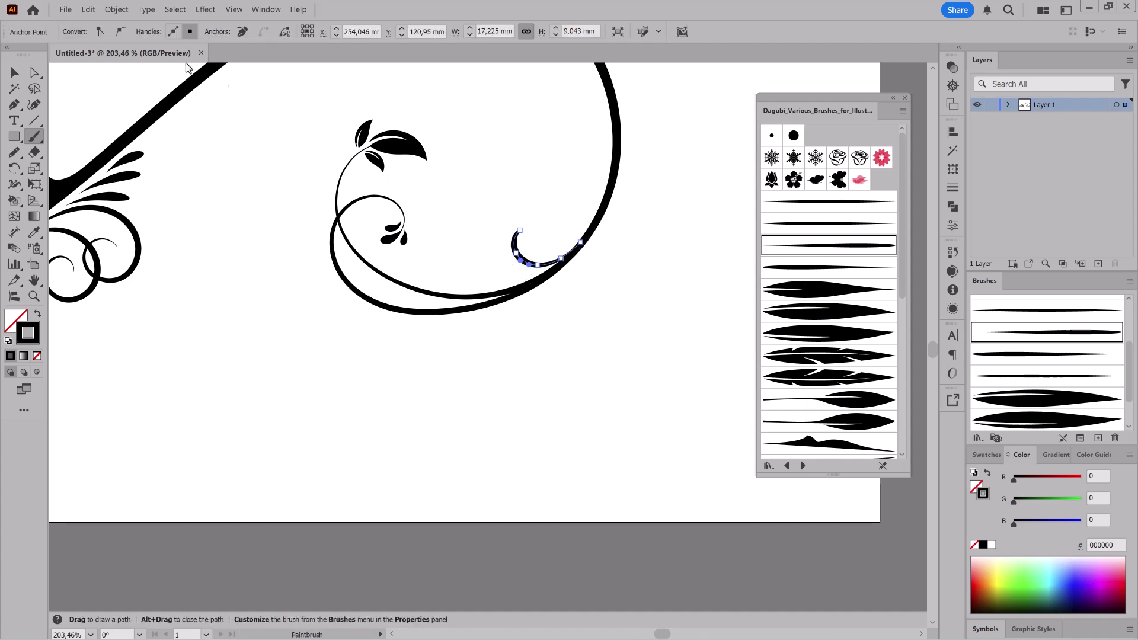
key("v")
left_click(157, 30)
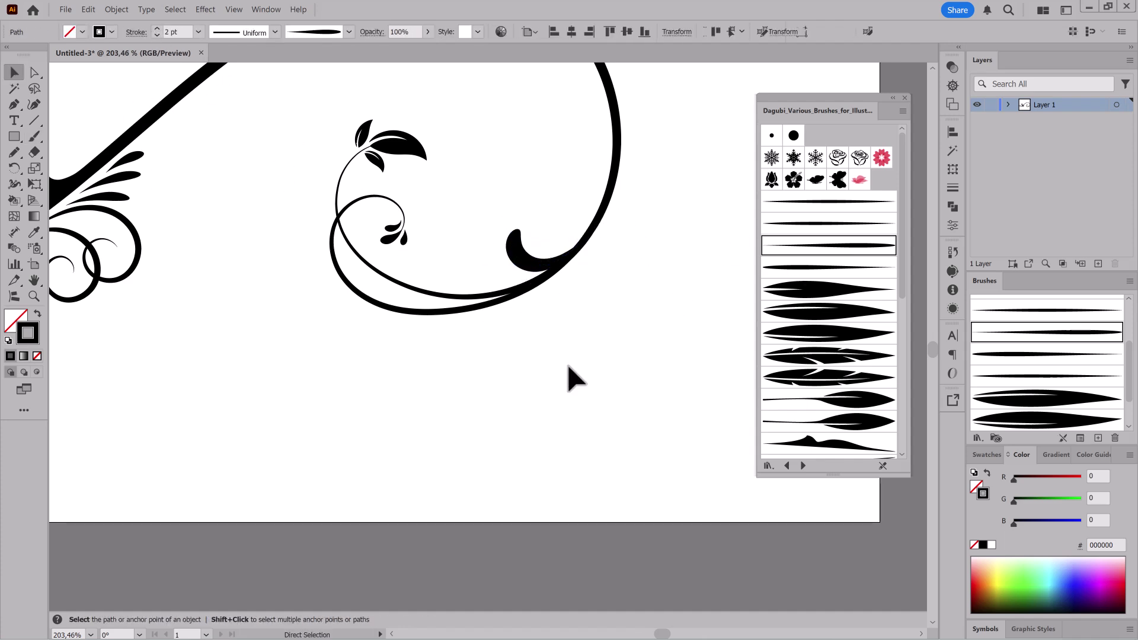
left_click(568, 376)
Paint a second, shorter lobe beneath the thick hooked curl with the 2 pt tapered brush
scroll(572, 273, "up", 2)
left_click(41, 136)
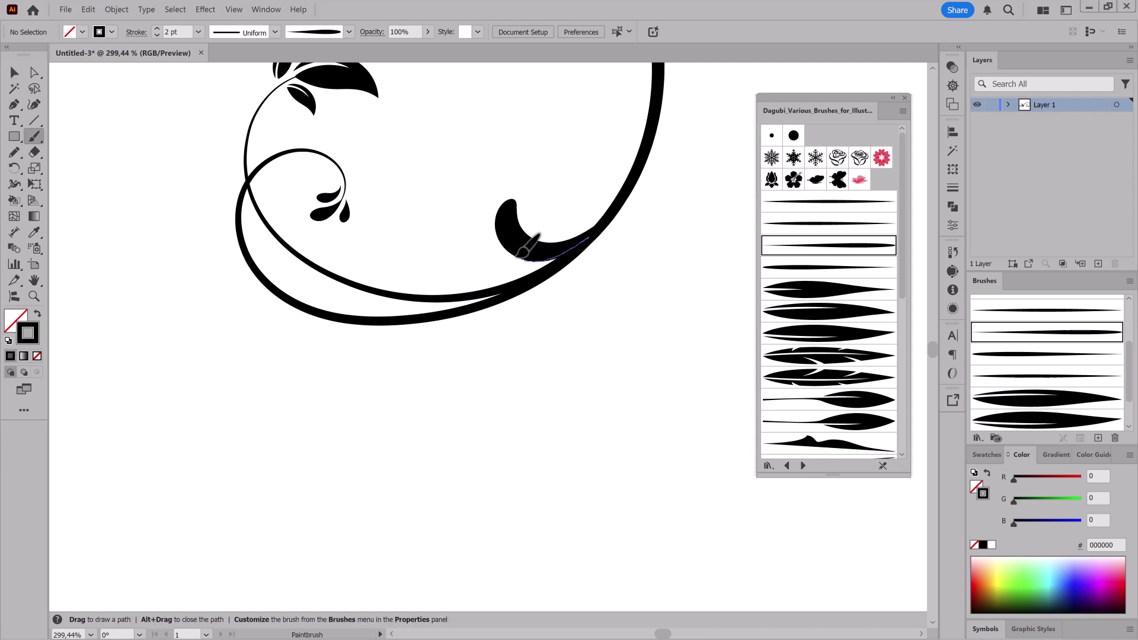
left_click_drag(521, 258, 517, 261)
Paint small hooked strokes on the outer side of the stem opposite the thick curl at 0.75 pt
left_click(157, 35)
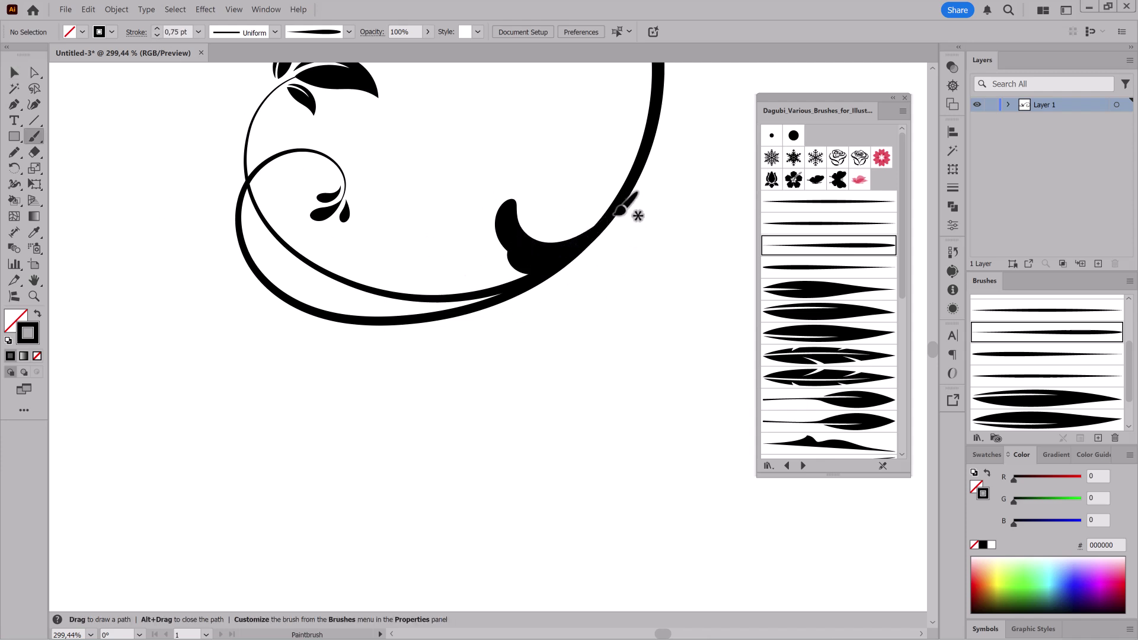
left_click_drag(600, 273, 595, 273)
mouse_move(623, 353)
left_mouse_down()
mouse_move(515, 325)
mouse_move(486, 332)
left_mouse_up()
left_click_drag(617, 291, 654, 267)
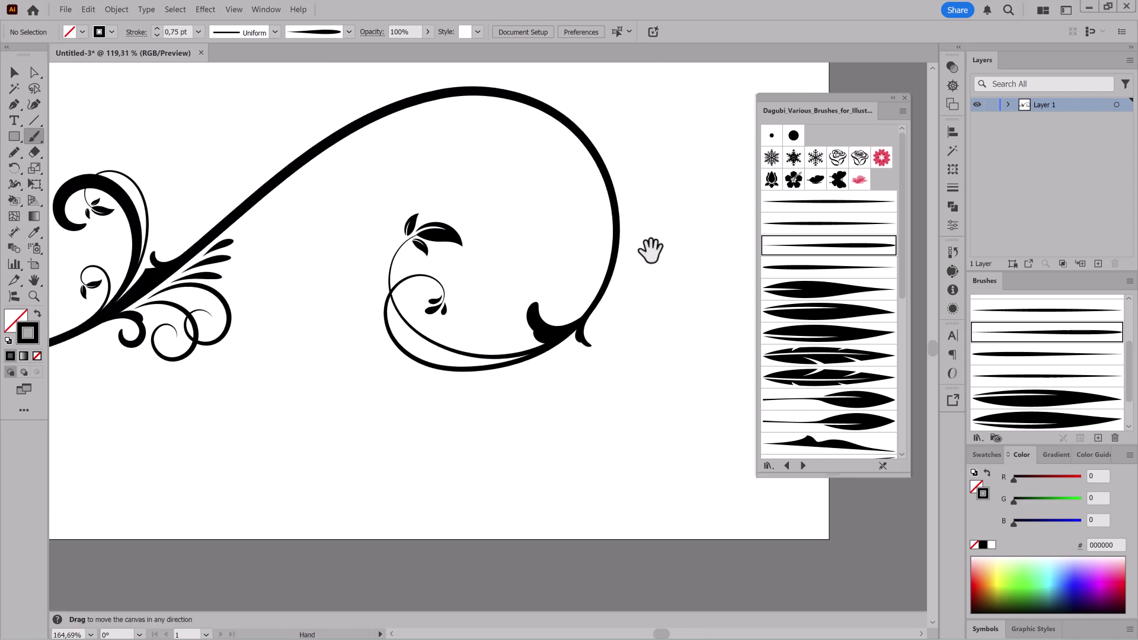
Draw a pointed thorn shape along the stem's inner edge above the thick curl with the Pencil tool and fill it black
scroll(653, 267, "down", 2)
left_click(15, 151)
scroll(583, 379, "up", 5)
left_click_drag(580, 380, 606, 327)
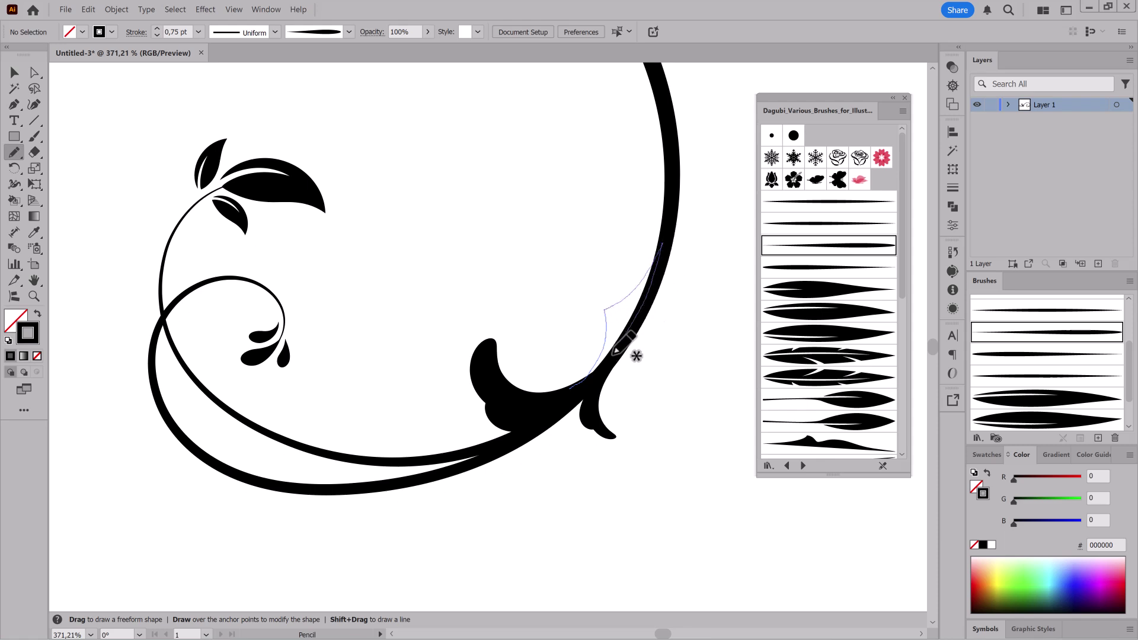
left_click_drag(571, 388, 576, 385)
left_click(987, 473)
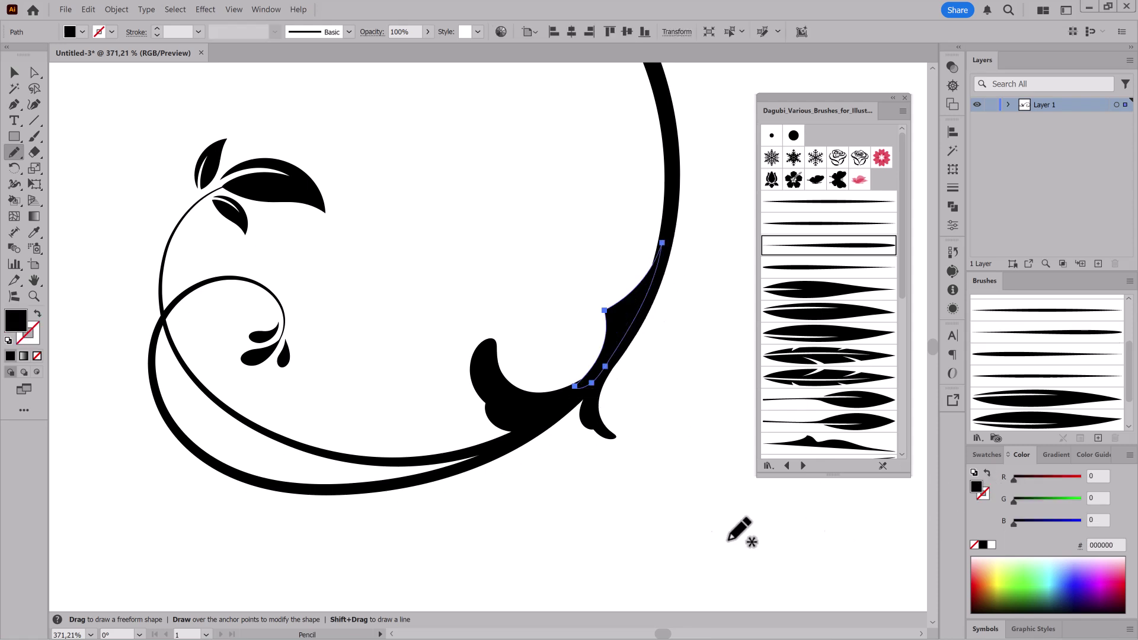
left_click(826, 533, "ctrl")
Paint two small curls, one above and one below the pointed thorn, using the third tapered brush at 0.75 pt
left_click(804, 266)
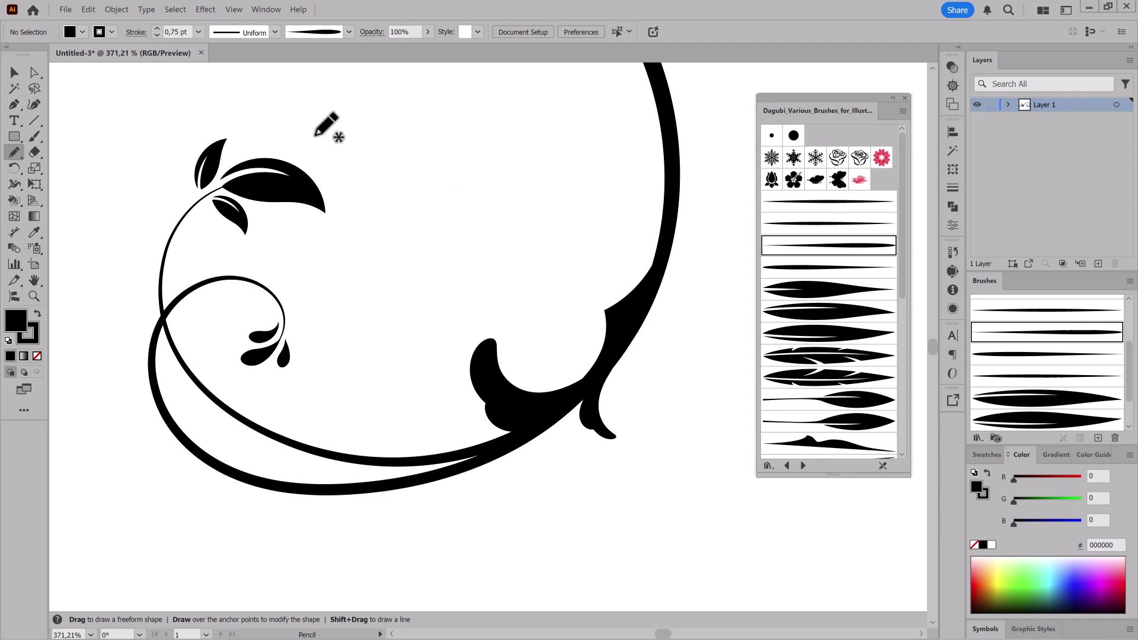
scroll(594, 273, "up", 1)
key("b")
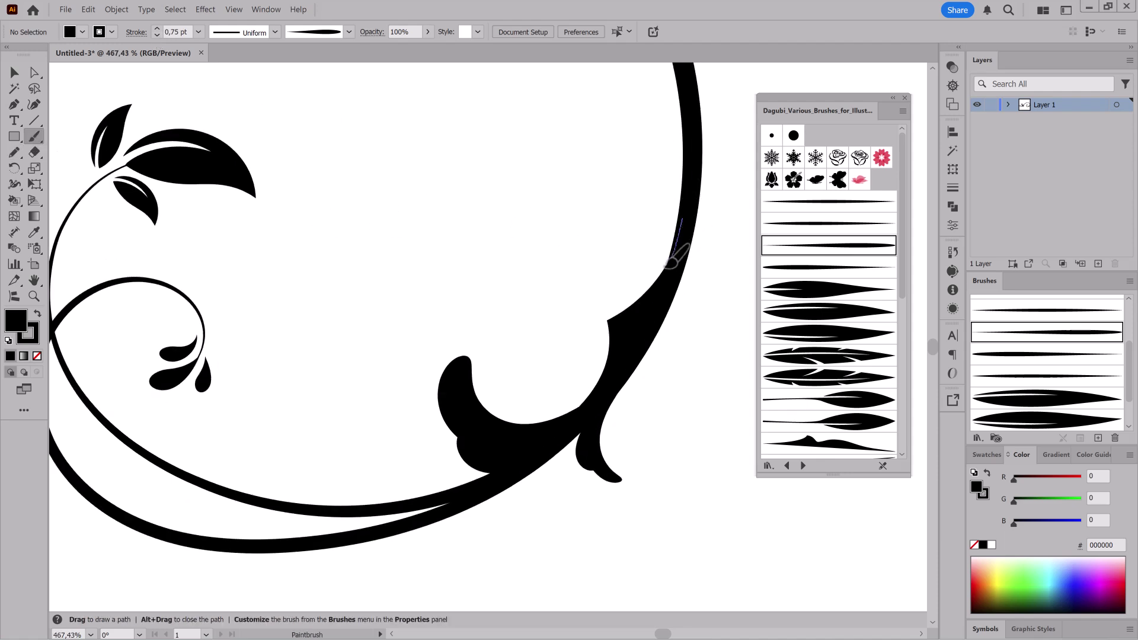
left_click_drag(619, 286, 617, 270)
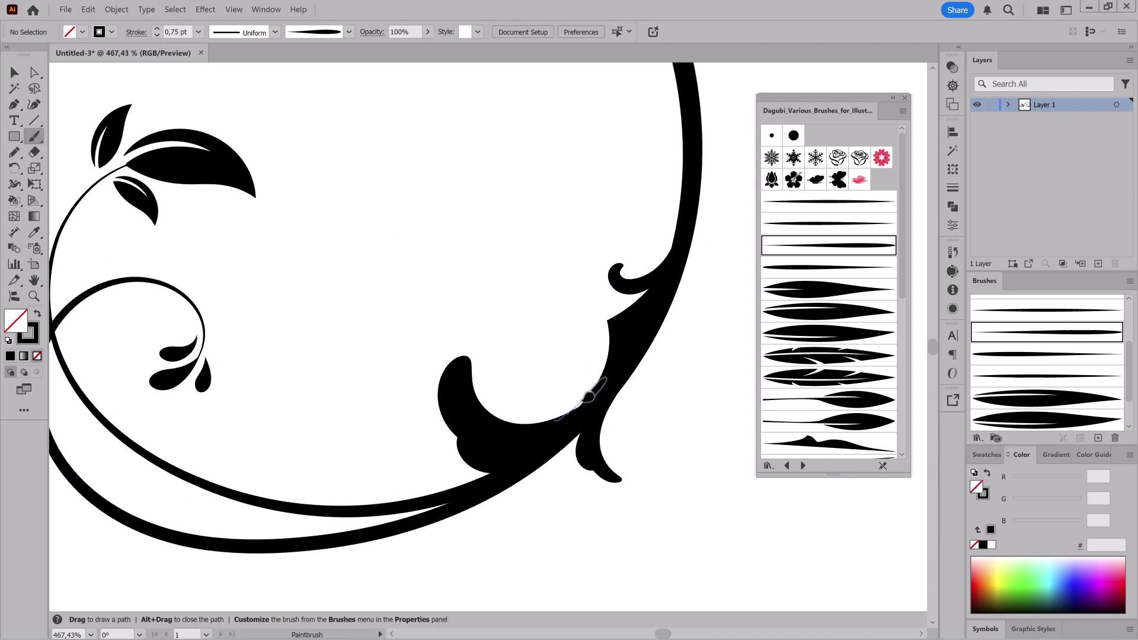
left_click_drag(560, 344, 620, 349)
scroll(586, 367, "up", 2)
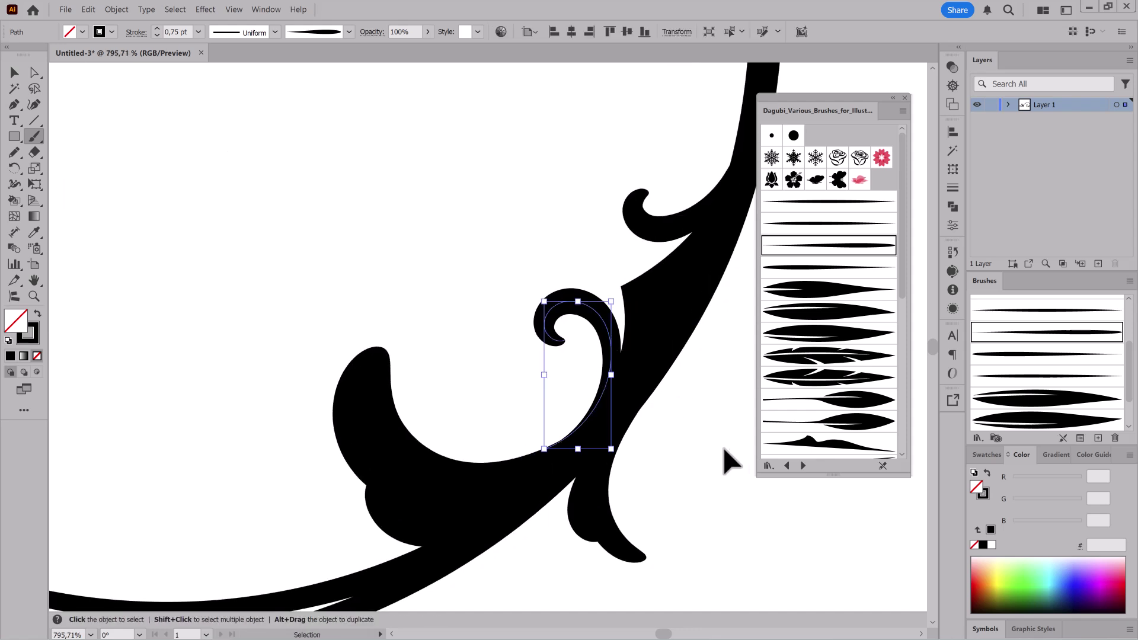
left_click(729, 453, "ctrl")
Paint two stemmed leaves hanging beneath the stem's lower junction, using the stemmed leaf brushes at 1 pt
scroll(711, 477, "down", 4)
left_click_drag(554, 460, 492, 479)
scroll(658, 390, "up", 2)
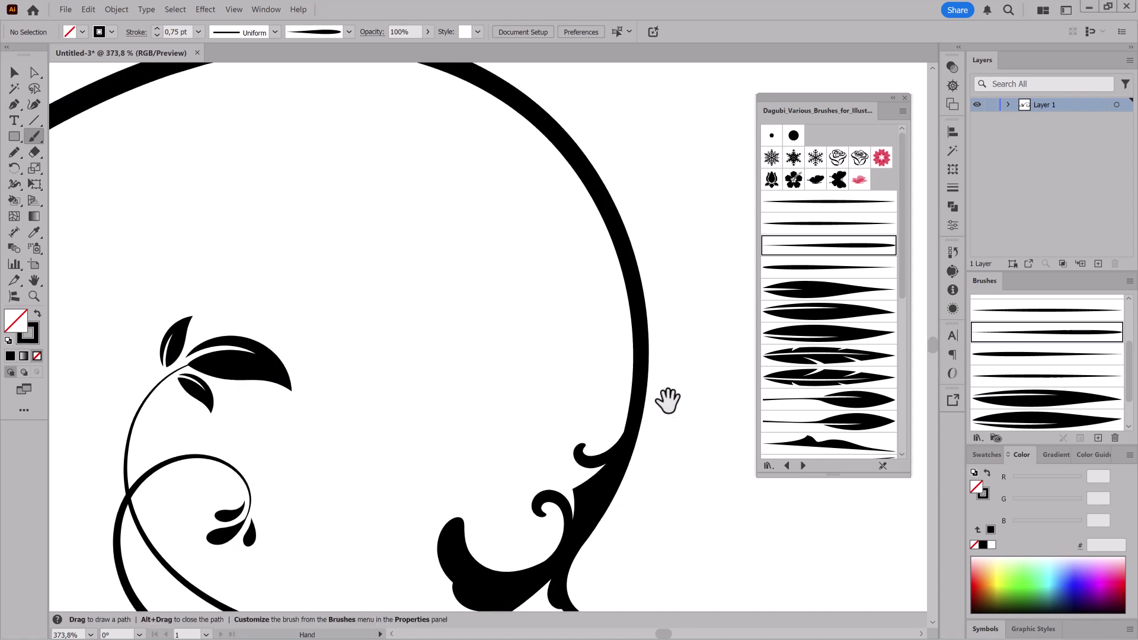
left_click_drag(553, 462, 610, 314)
left_click(829, 406)
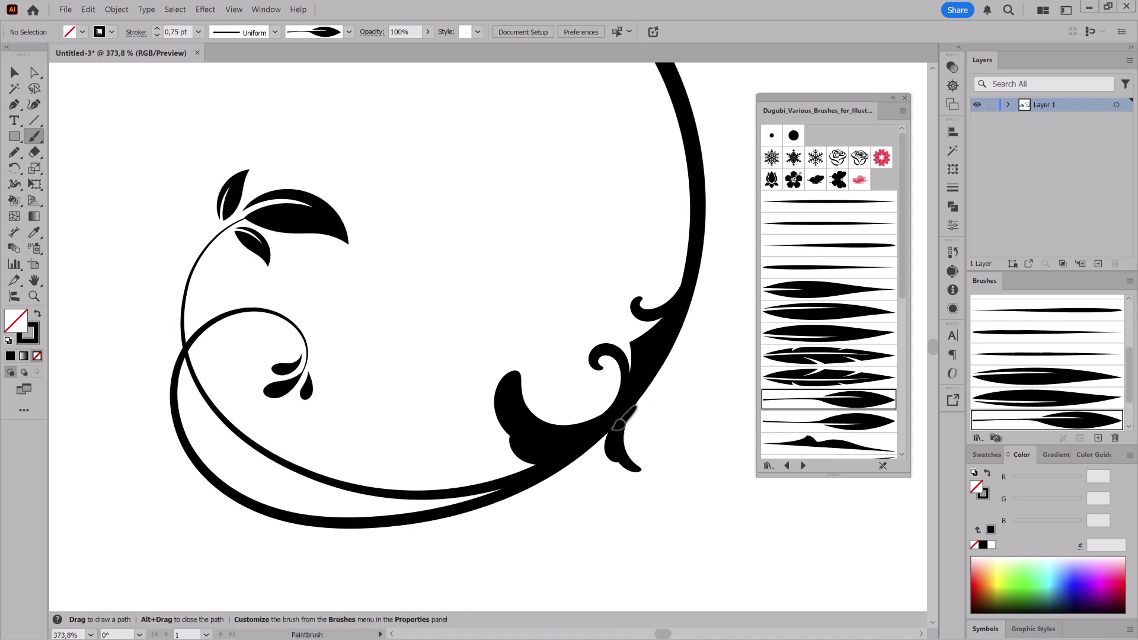
mouse_move(580, 482)
left_mouse_down()
mouse_move(579, 523)
mouse_move(715, 369)
left_mouse_up()
left_click(587, 495, "ctrl")
left_click(845, 420)
scroll(629, 501, "up", 4)
left_click(157, 28)
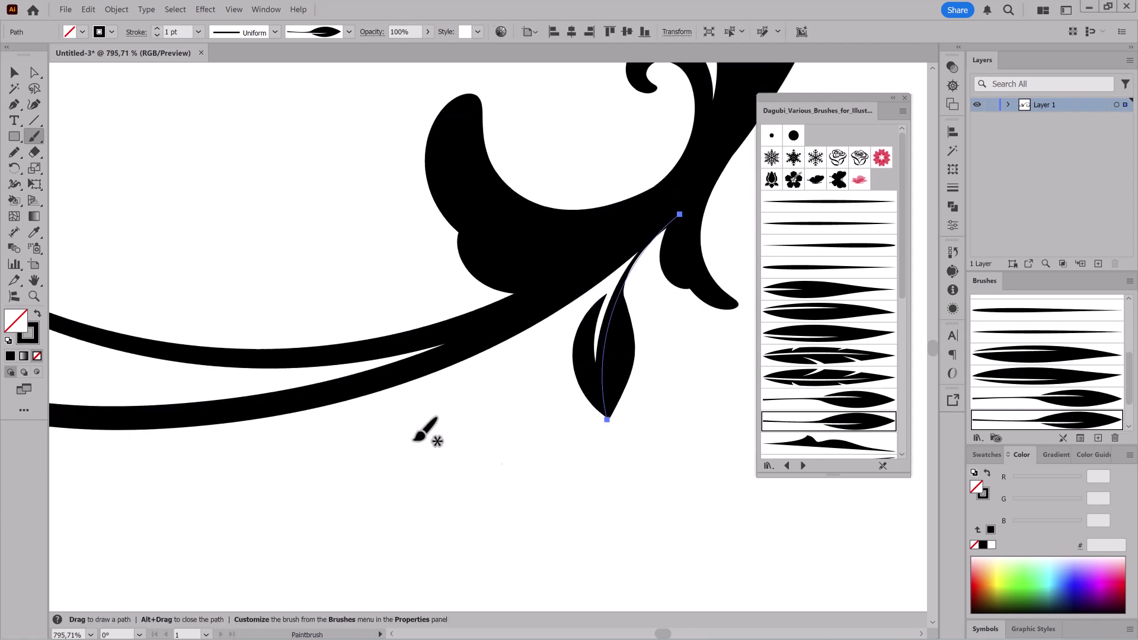
left_click(291, 329, "ctrl")
left_click_drag(558, 311, 491, 457)
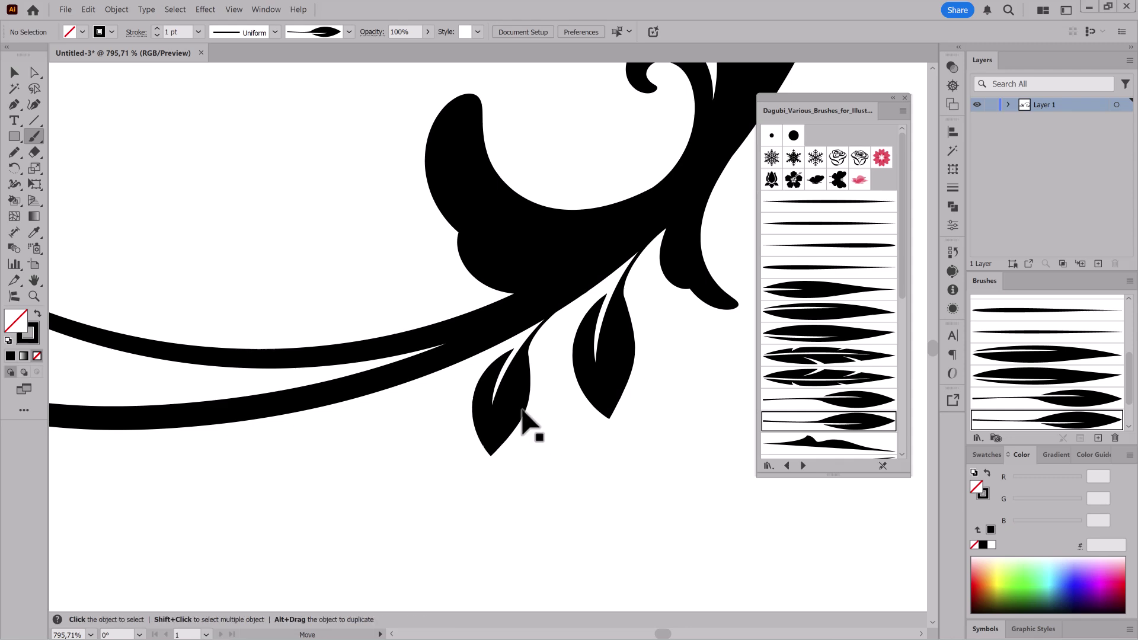
Paint two small leaves on the stem's inner edge above the small curl with the first stemmed leaf brush
key("ctrl+space")
left_click_drag(694, 465, 587, 425)
left_click_drag(651, 301, 776, 375)
left_click(788, 399)
left_click_drag(654, 288, 620, 302)
key("ctrl")
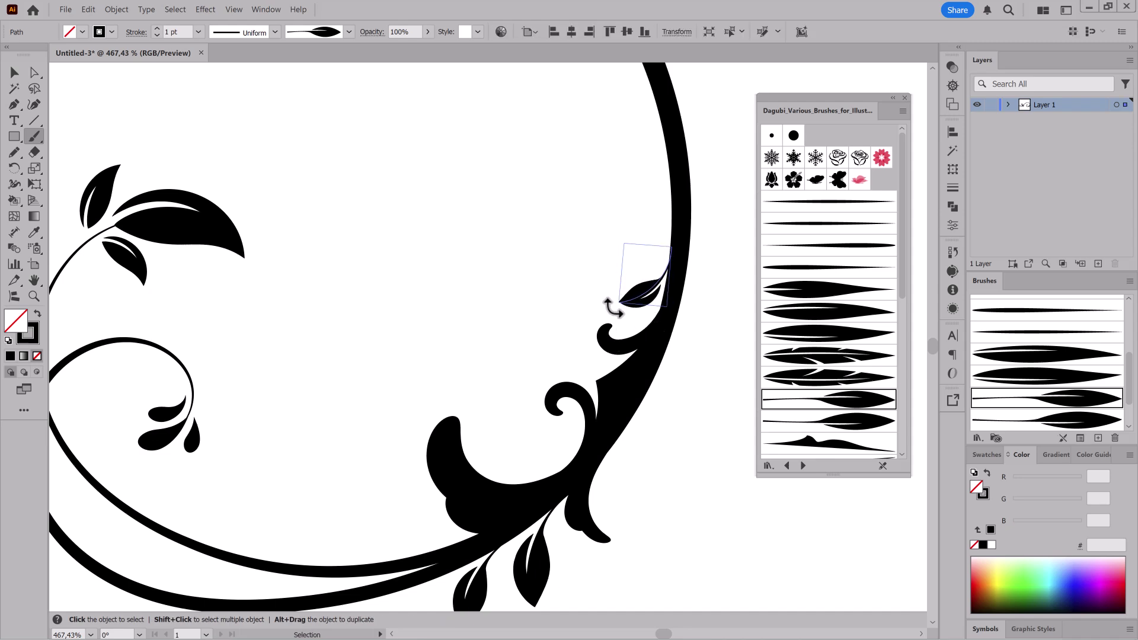
left_click(583, 297, "ctrl")
left_click_drag(669, 228, 642, 256)
Paint a long curve rising beside the diagonal stem, crossing it and curling inward, with the second tapered brush at 1 pt
key("ctrl+space")
left_click_drag(661, 438, 477, 442)
key("space")
mouse_move(559, 461)
left_mouse_down()
mouse_move(616, 393)
mouse_move(585, 418)
left_mouse_up()
mouse_move(432, 311)
left_mouse_down()
mouse_move(580, 298)
mouse_move(488, 302)
left_mouse_up()
left_click(828, 224)
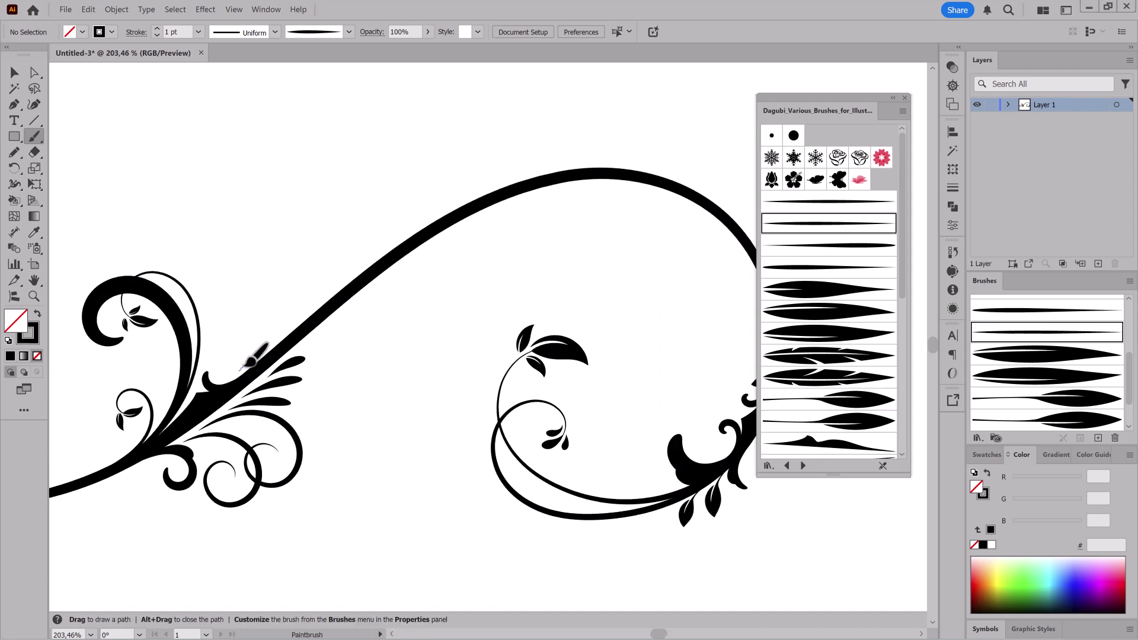
left_click_drag(465, 332, 514, 309)
scroll(539, 339, "down", 3)
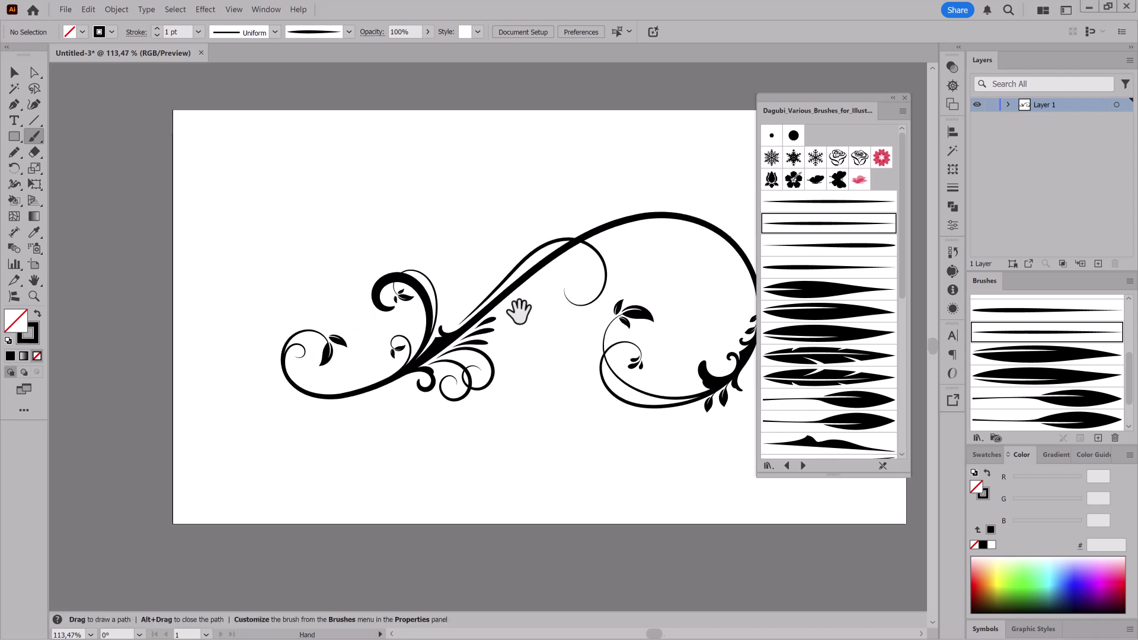
Paint a fan of two curls and two petal strokes along the new curve's lower part with the third tapered brush
scroll(538, 356, "up", 5)
left_click(818, 247)
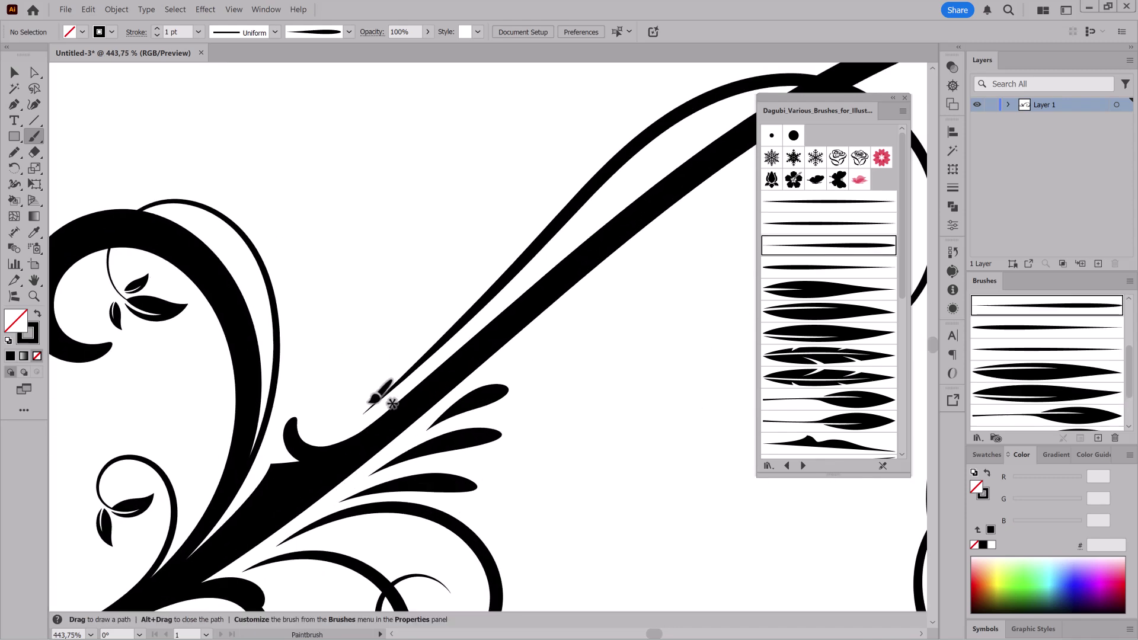
left_click_drag(341, 298, 354, 322)
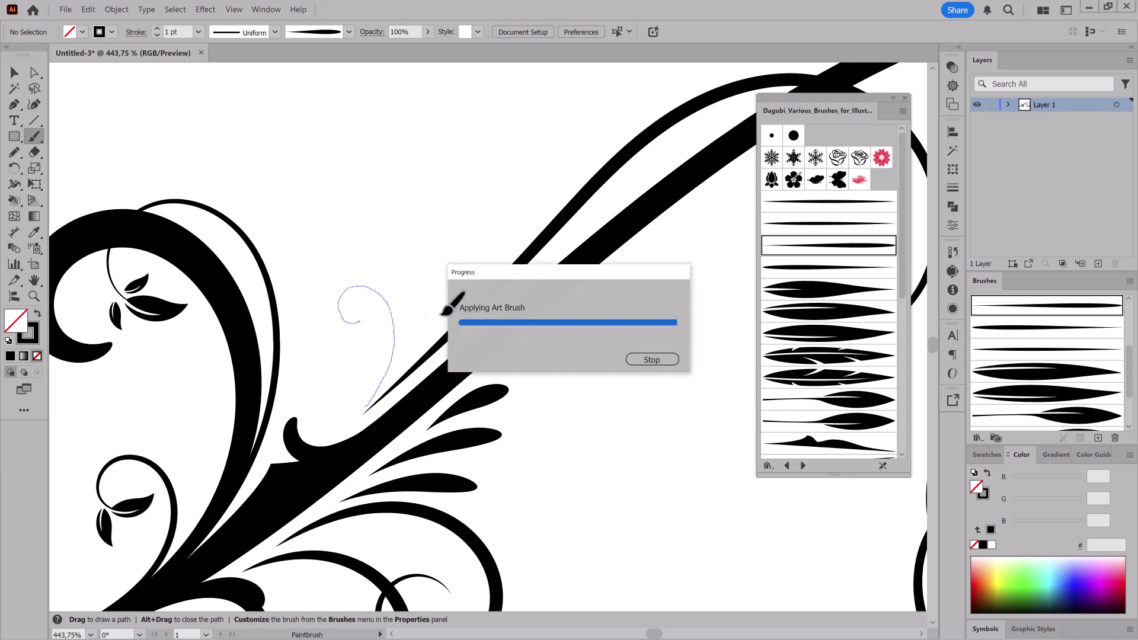
left_click_drag(381, 250, 383, 249)
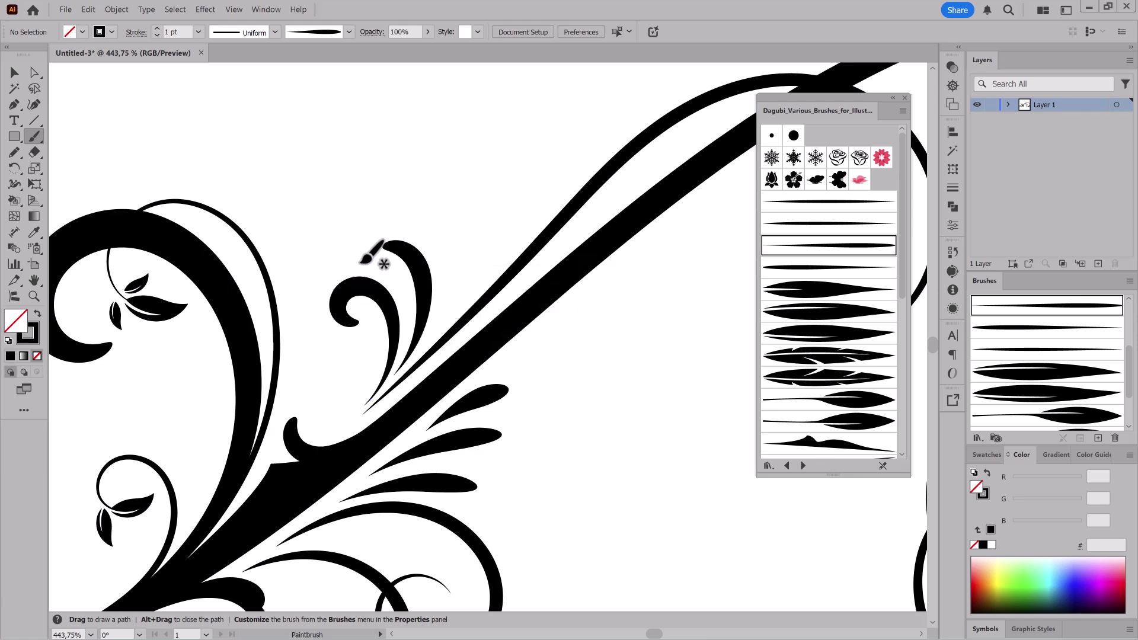
left_click_drag(460, 256, 461, 255)
left_click_drag(508, 227, 510, 203)
Paint a cluster of four split leaves of varying size around the tip of the new curl at 1 pt
mouse_move(625, 325)
left_mouse_down()
mouse_move(618, 397)
mouse_move(599, 400)
mouse_move(554, 327)
left_mouse_up()
left_click_drag(554, 327, 711, 325)
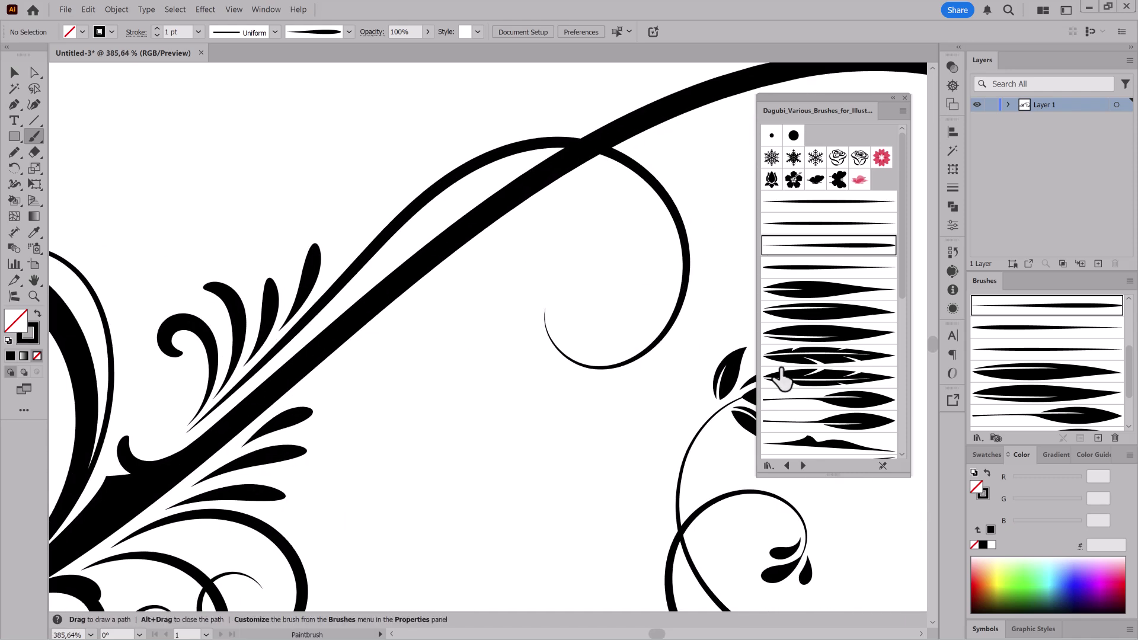
left_click(807, 313)
mouse_move(547, 331)
left_mouse_down()
mouse_move(557, 264)
mouse_move(750, 377)
left_mouse_up()
left_click(585, 311, "ctrl")
mouse_move(623, 492)
left_mouse_down()
mouse_move(526, 494)
mouse_move(537, 366)
left_mouse_up()
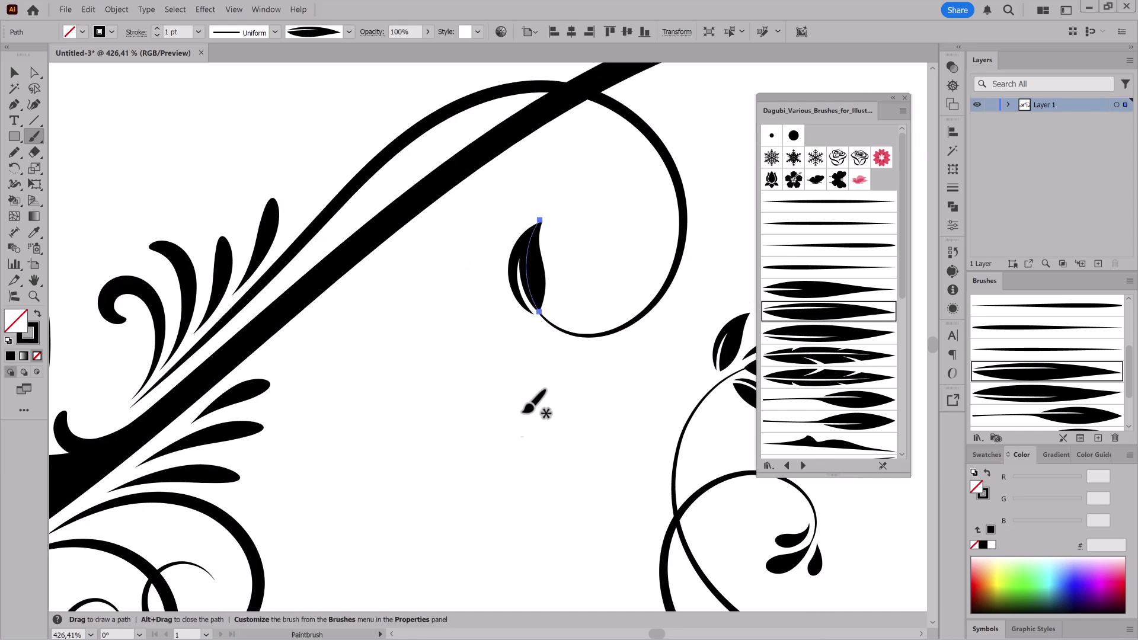
left_click(536, 379, "ctrl")
left_click_drag(466, 316, 471, 318)
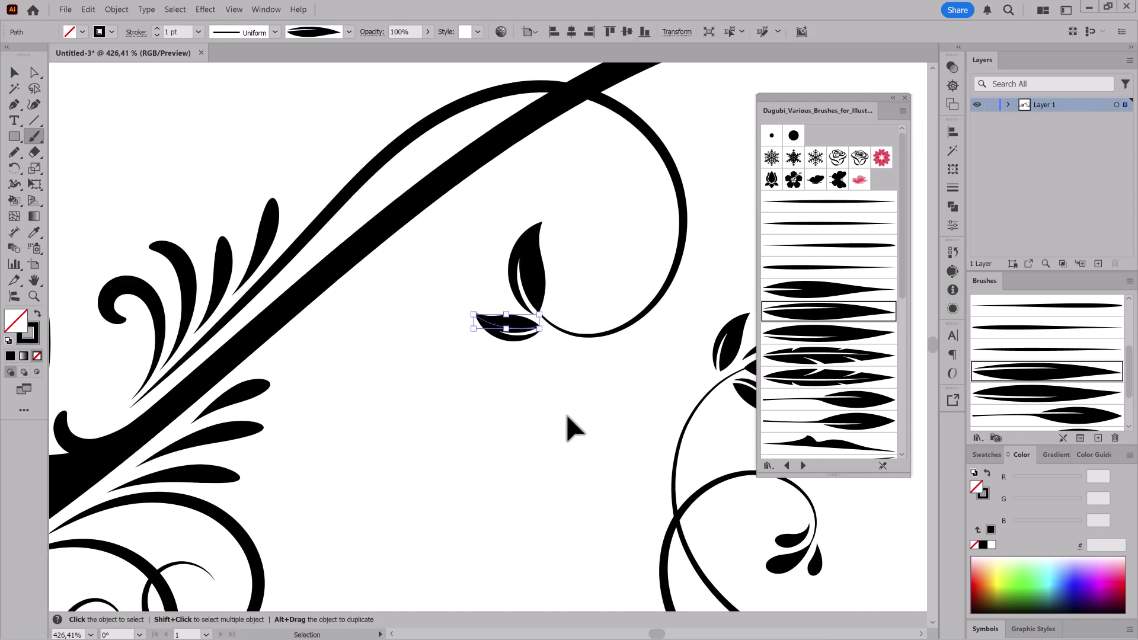
left_click_drag(544, 351, 521, 363)
left_click(819, 336)
left_click_drag(555, 314, 573, 272)
Paint a long curl beneath the stem's arch with the first tapered brush and set its stroke to 0.75 pt
mouse_move(647, 409)
left_mouse_down()
mouse_move(621, 423)
mouse_move(528, 361)
mouse_move(536, 368)
left_mouse_up()
mouse_move(525, 264)
left_mouse_down()
mouse_move(619, 332)
mouse_move(652, 332)
left_mouse_up()
left_click(829, 204)
left_click_drag(613, 297, 531, 330)
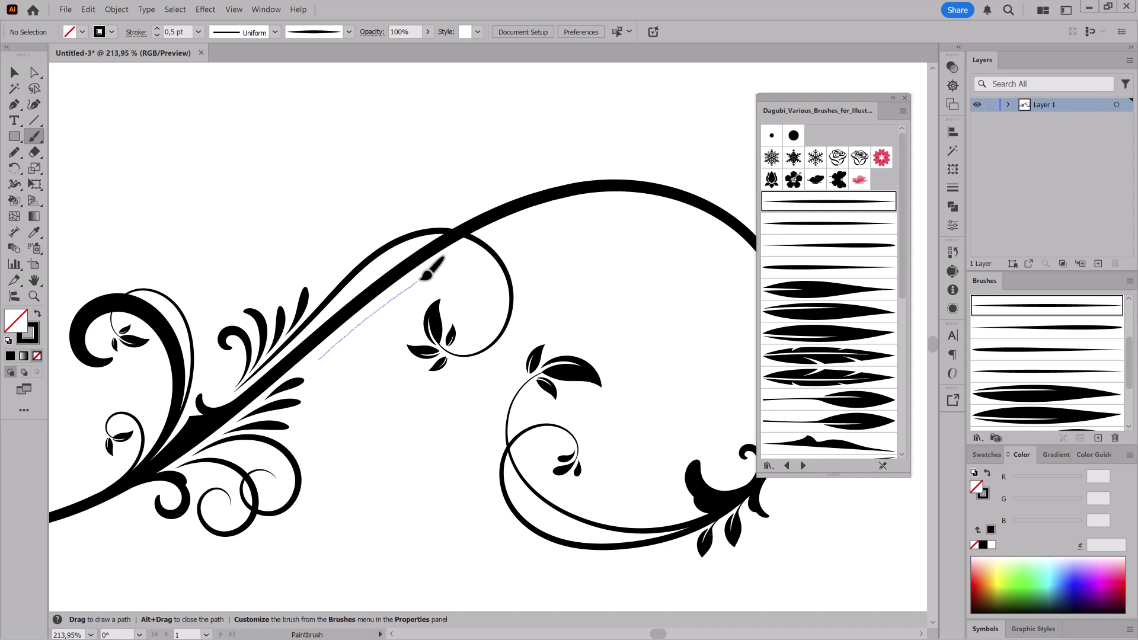
left_click_drag(578, 301, 576, 302)
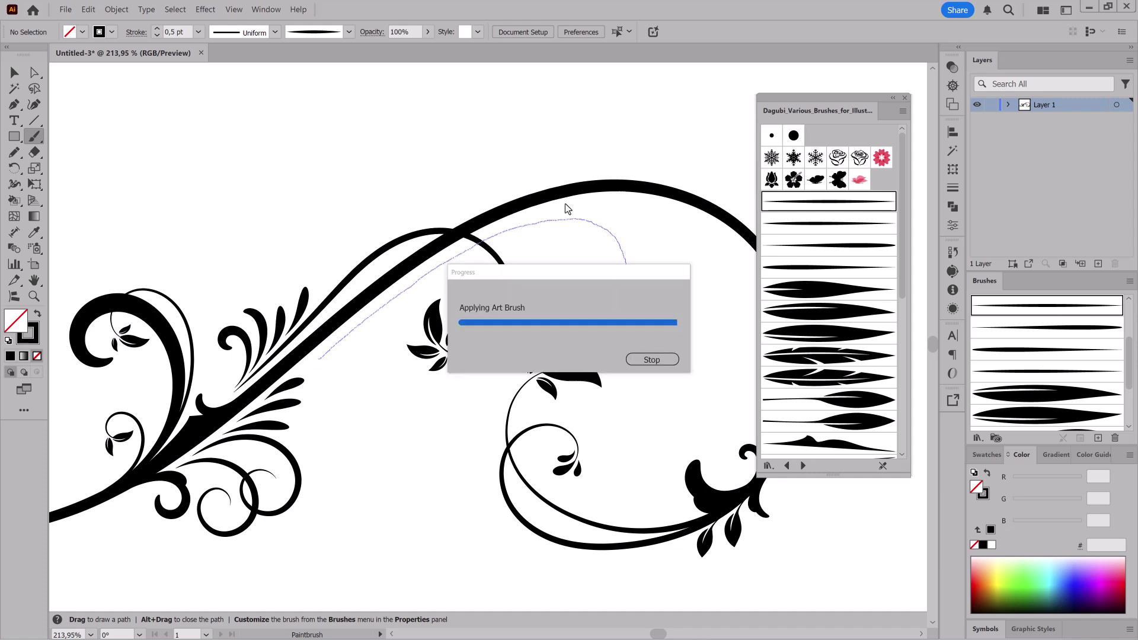
left_click(157, 28)
left_click(157, 29)
left_click(157, 35)
left_click(349, 121, "ctrl")
Paint one large and two small leaves at the latest curl's tip with the first notched leaf brush at 1 pt
mouse_move(540, 289)
left_mouse_down()
mouse_move(528, 310)
mouse_move(565, 373)
left_mouse_up()
scroll(560, 337, "up", 6)
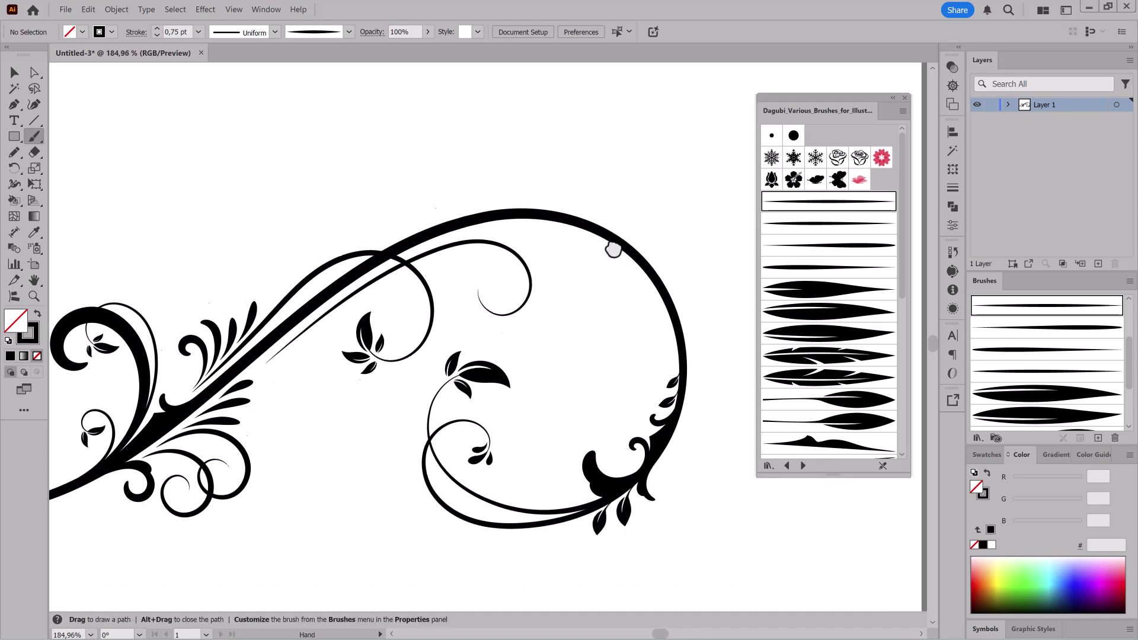
scroll(901, 301, "down", 3)
mouse_move(901, 301)
left_mouse_down()
mouse_move(901, 392)
mouse_move(912, 273)
left_mouse_up()
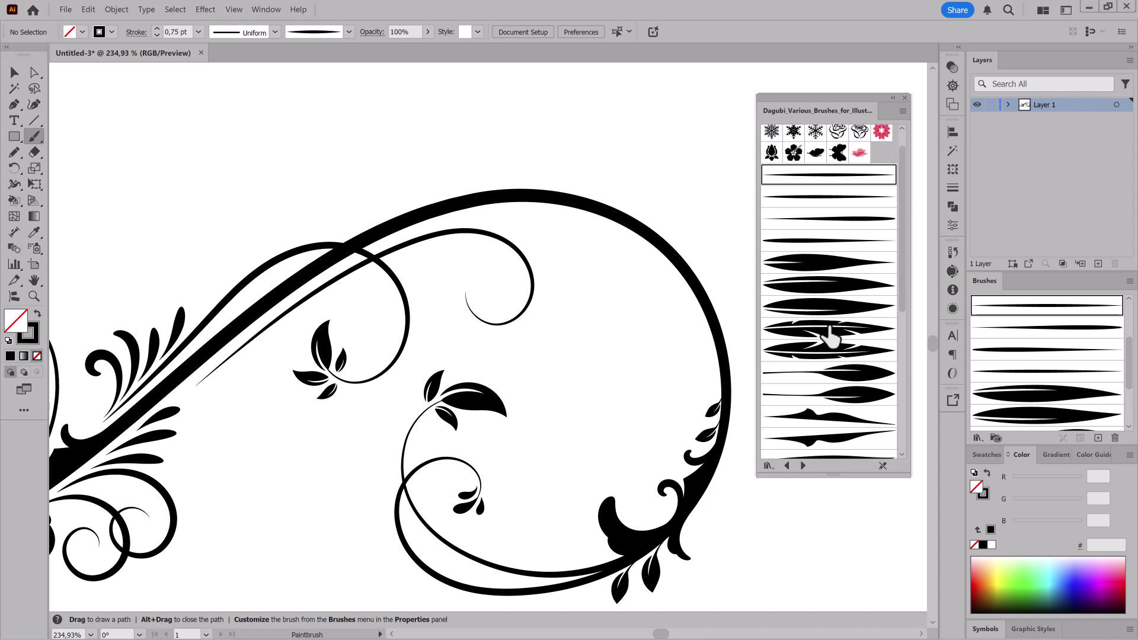
left_click(809, 329)
scroll(442, 292, "up", 5)
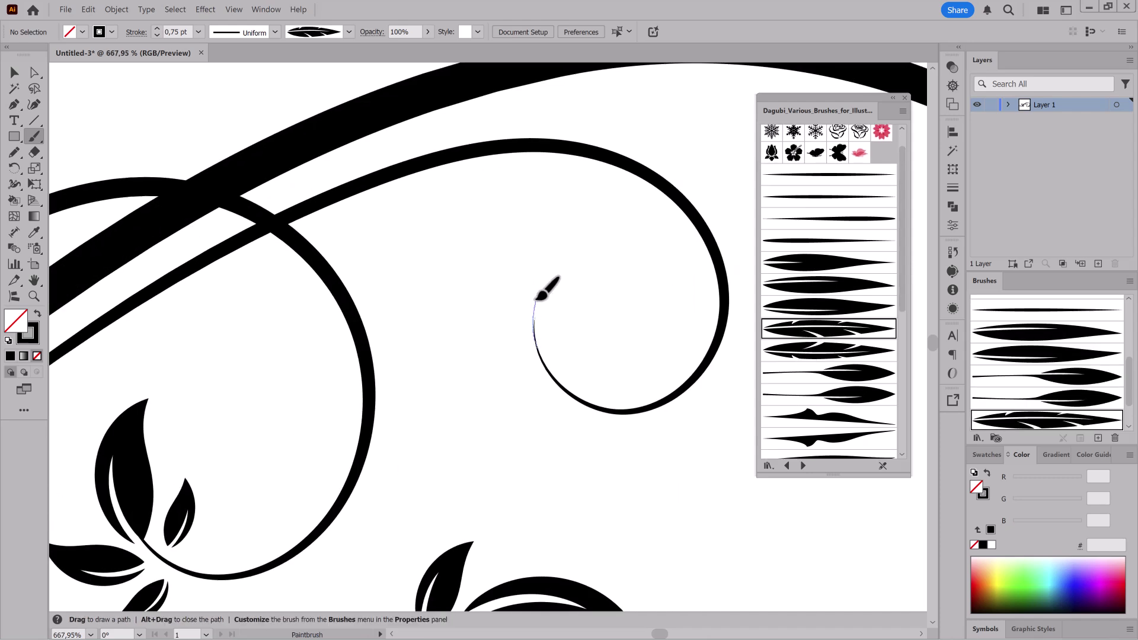
left_click_drag(535, 307, 553, 260)
left_click(546, 328, "ctrl")
left_click(156, 28)
mouse_move(557, 345)
left_mouse_down()
mouse_move(712, 342)
mouse_move(642, 343)
left_mouse_up()
left_click(650, 307, "ctrl")
left_click_drag(516, 371, 448, 328)
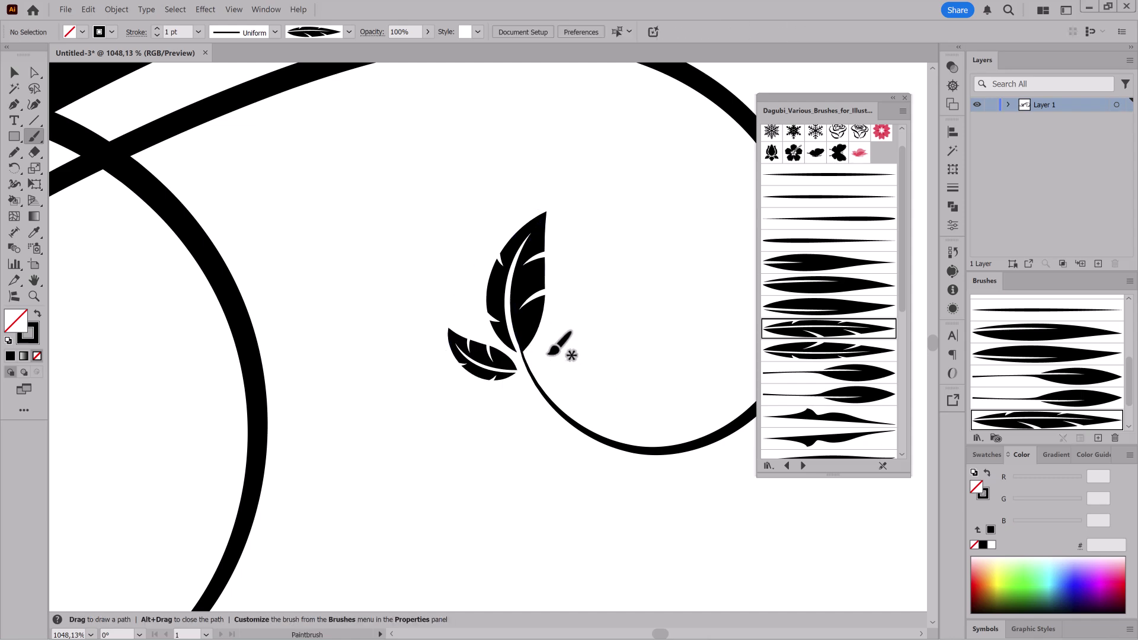
left_click_drag(581, 323, 586, 321)
Paint two upright leaves beside the fan of petals above the diagonal stem with the second notched leaf brush
key("ctrl+space")
left_click_drag(662, 454, 441, 446)
left_click_drag(705, 511, 663, 363)
mouse_move(511, 351)
left_mouse_down()
mouse_move(538, 343)
mouse_move(658, 375)
left_mouse_up()
left_click_drag(480, 345, 570, 344)
left_click(828, 351)
left_click_drag(255, 212, 261, 156)
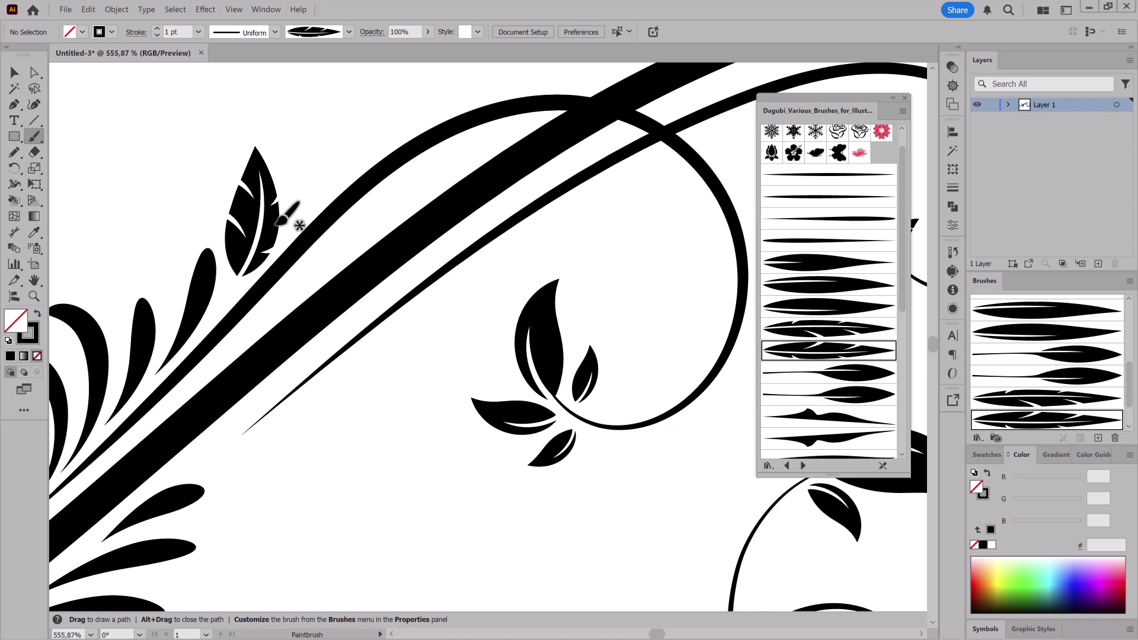
left_click_drag(317, 221, 329, 148)
Try a fan of three curved strokes under the top of the arch with the third tapered brush at 1 pt
key("ctrl+alt+space")
left_click(561, 325)
left_click_drag(560, 325, 500, 401)
left_click_drag(731, 374, 589, 374)
key("ctrl+space")
left_click_drag(645, 333, 662, 319)
left_click(847, 219)
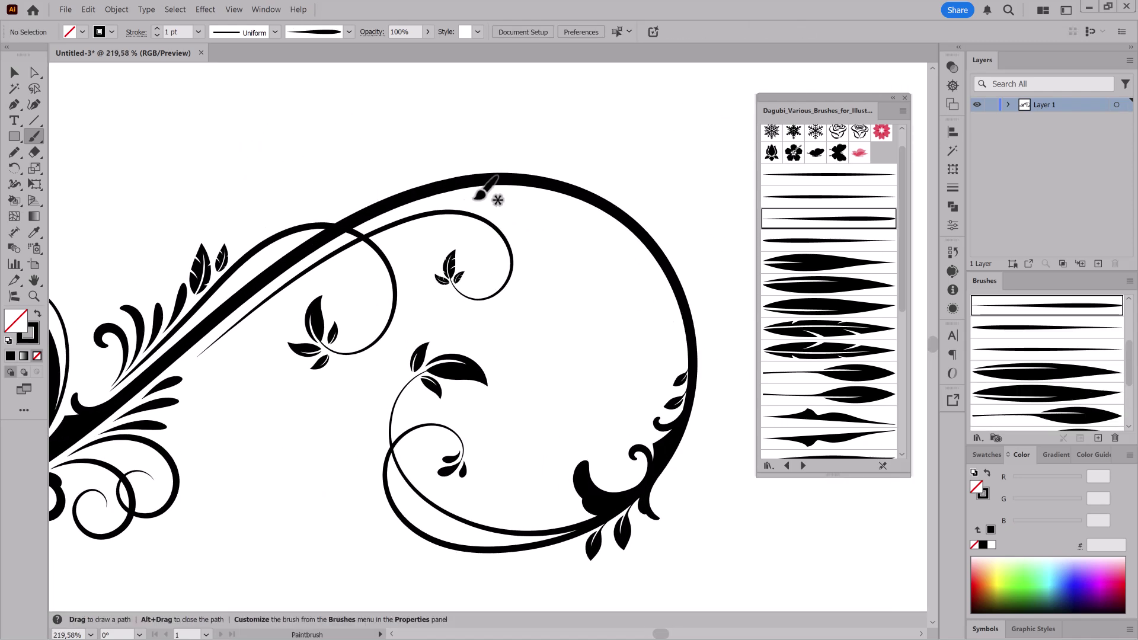
mouse_move(535, 239)
left_mouse_down()
mouse_move(528, 205)
mouse_move(559, 230)
mouse_move(571, 211)
mouse_move(603, 283)
left_mouse_up()
scroll(830, 285, "down", 3)
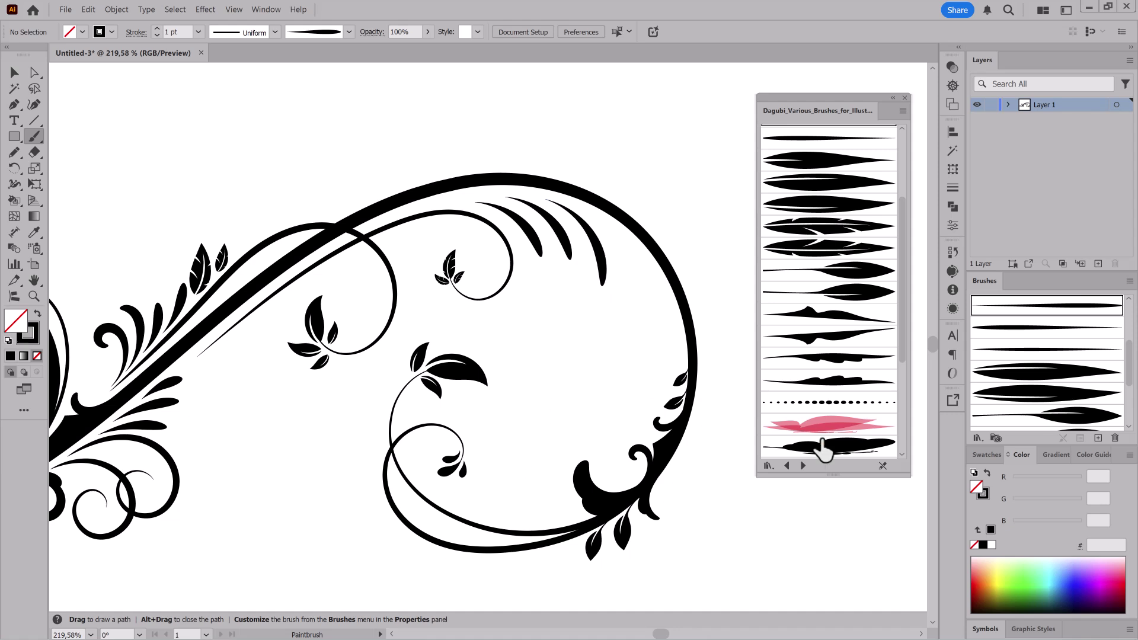
Undo the three curved strokes under the arch
key("ctrl+z")
key("ctrl+z")
key("ctrl+z")
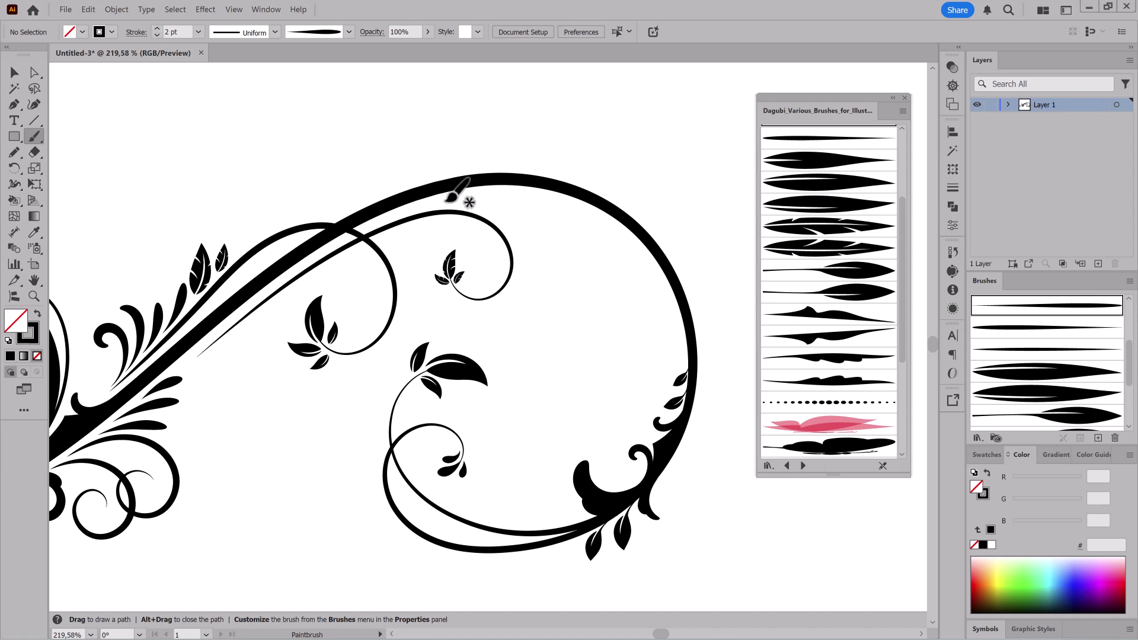
Paint a thick tapered petal curving down beneath the top of the arch at 2 pt
left_click_drag(543, 265, 592, 268)
key("ctrl+z")
scroll(838, 219, "up", 3)
Paint a hooked curl between the thick petal and the arch with the second tapered brush and set its stroke to 1 pt
left_click(836, 207)
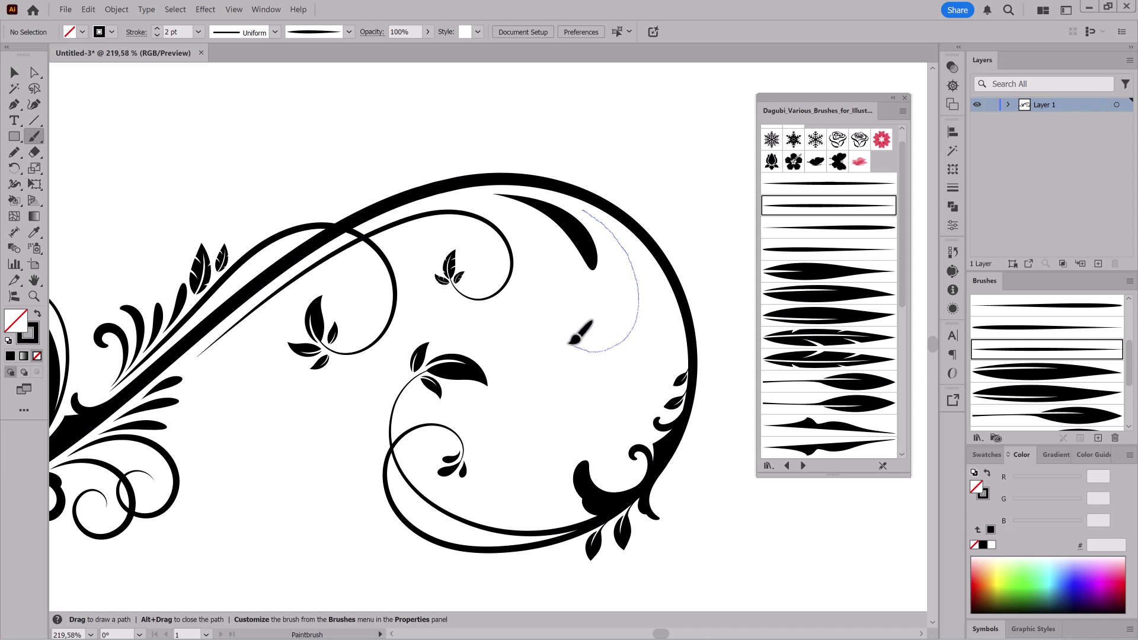
left_click_drag(588, 300, 595, 302)
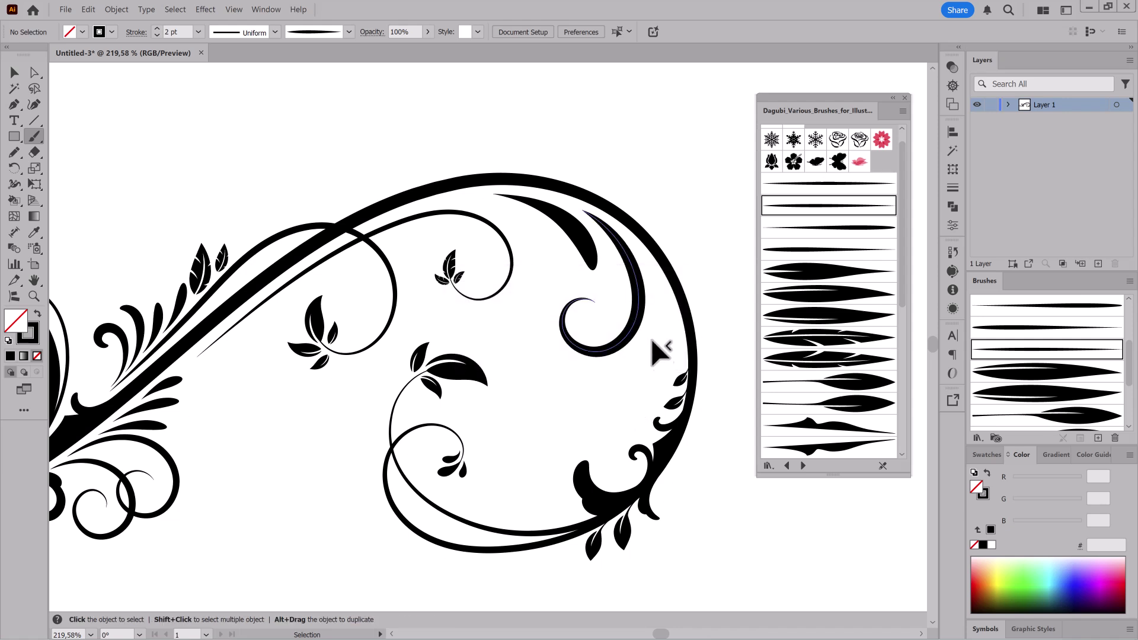
left_click(832, 186)
left_click(830, 207)
left_click(157, 36)
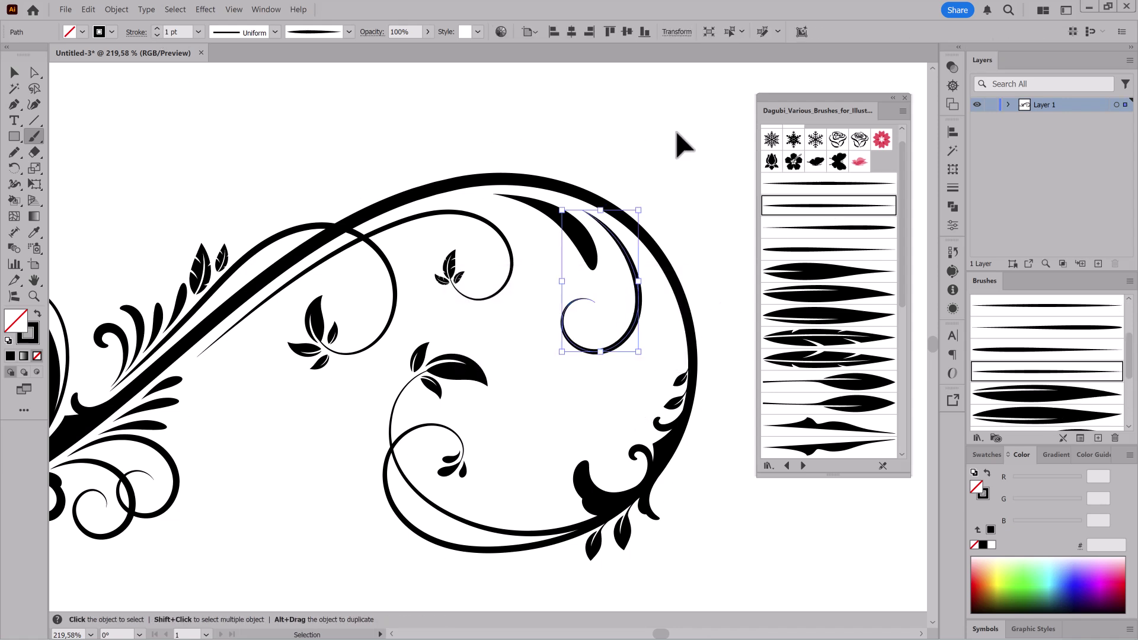
left_click(681, 144, "ctrl")
Paint a second, spiralling curl on the inner side of the thick petal with the same tapered brush at 1 pt
left_click_drag(687, 333, 559, 321)
left_click(601, 311, "ctrl")
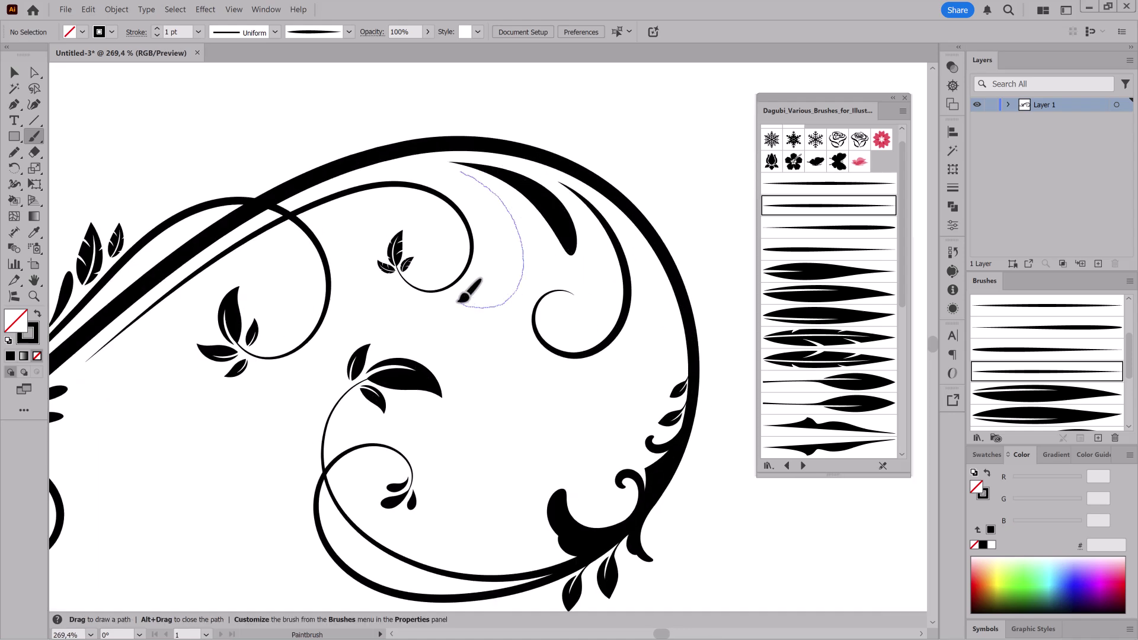
left_click_drag(481, 236, 492, 262)
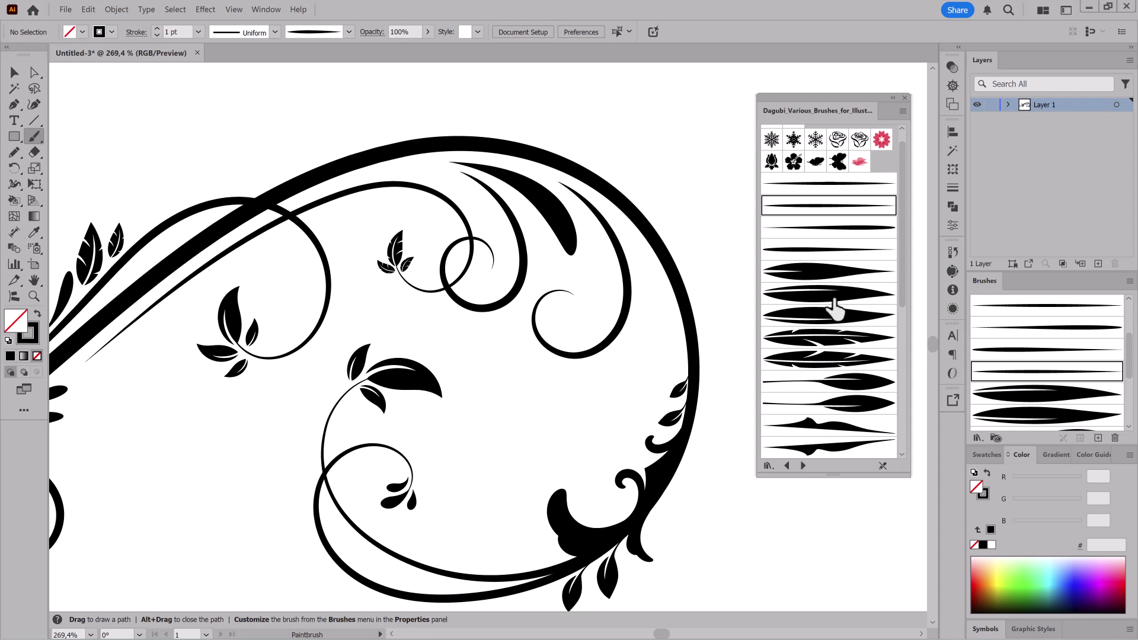
Paint two leaves at the outer curl's tip and one at the inner curl's tip with the first notched leaf brush
left_click(828, 337)
left_click(590, 296, "ctrl")
mouse_move(572, 305)
left_mouse_down()
mouse_move(612, 310)
mouse_move(657, 352)
left_mouse_up()
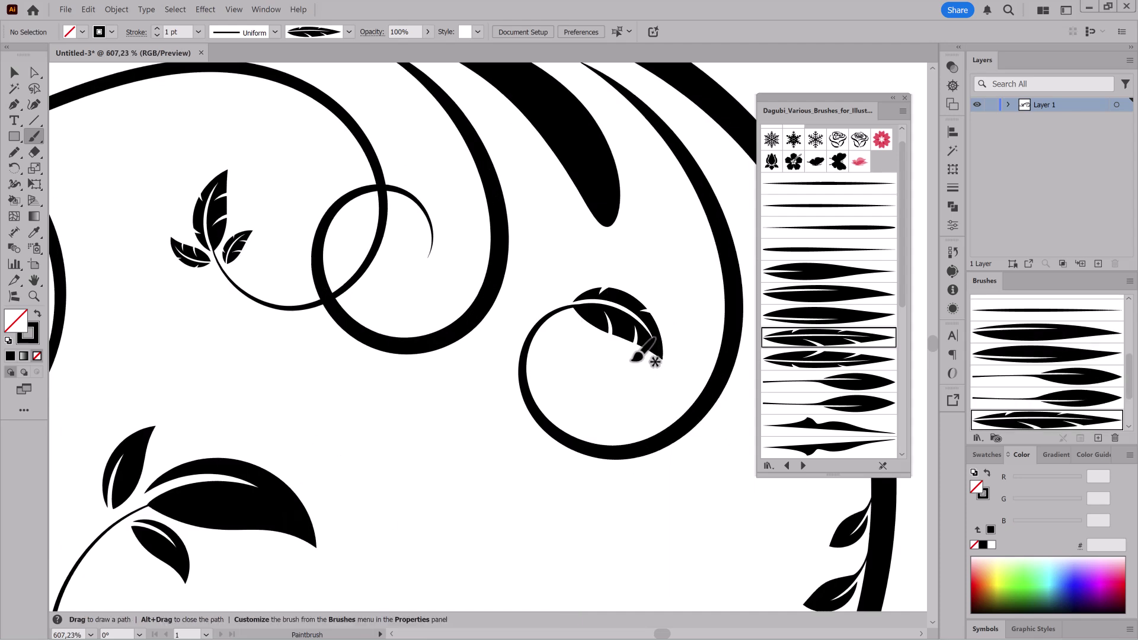
left_click_drag(566, 273, 585, 241)
mouse_move(433, 229)
left_mouse_down()
mouse_move(410, 295)
mouse_move(508, 305)
left_mouse_up()
left_click_drag(459, 277, 461, 258)
left_click_drag(607, 359, 273, 352)
left_click_drag(652, 453, 523, 351)
left_click(699, 268, "ctrl")
Paint a short tapered petal under the arch above the inner curl with the third tapered brush
left_click_drag(423, 231, 544, 231)
left_click_drag(544, 230, 625, 333)
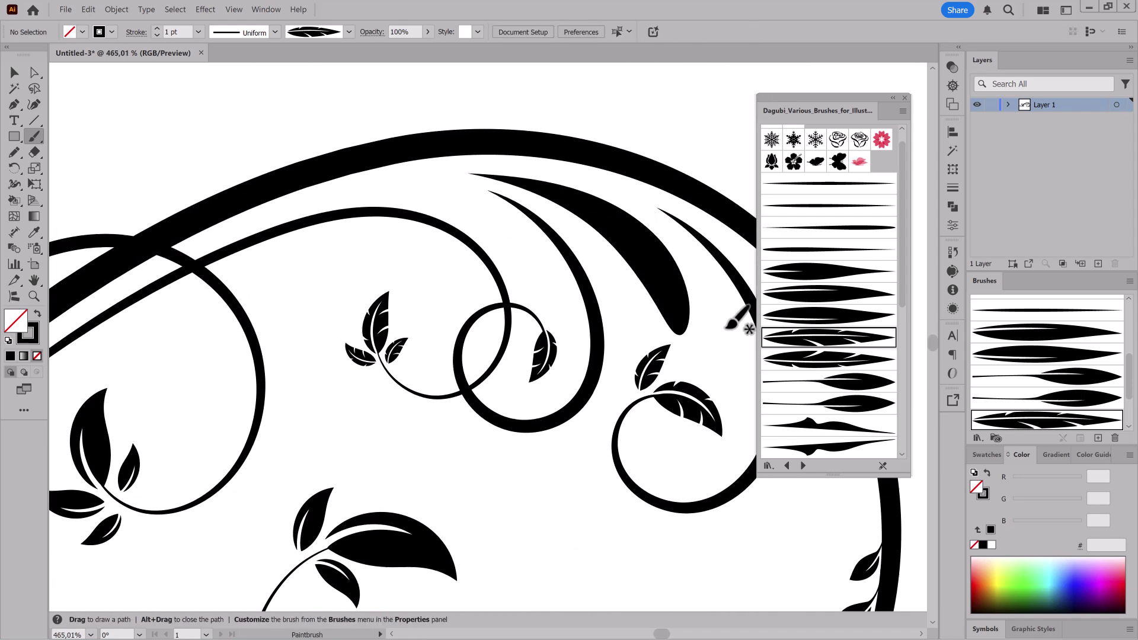
left_click(829, 228)
left_click_drag(424, 194, 512, 241)
Open the Dagubi_Summer_Brushes library and paint three rows of growing dots beside the curls and petal under the arch
left_click_drag(643, 362, 449, 328)
left_click_drag(595, 429, 635, 296)
left_click(978, 438)
mouse_move(961, 561)
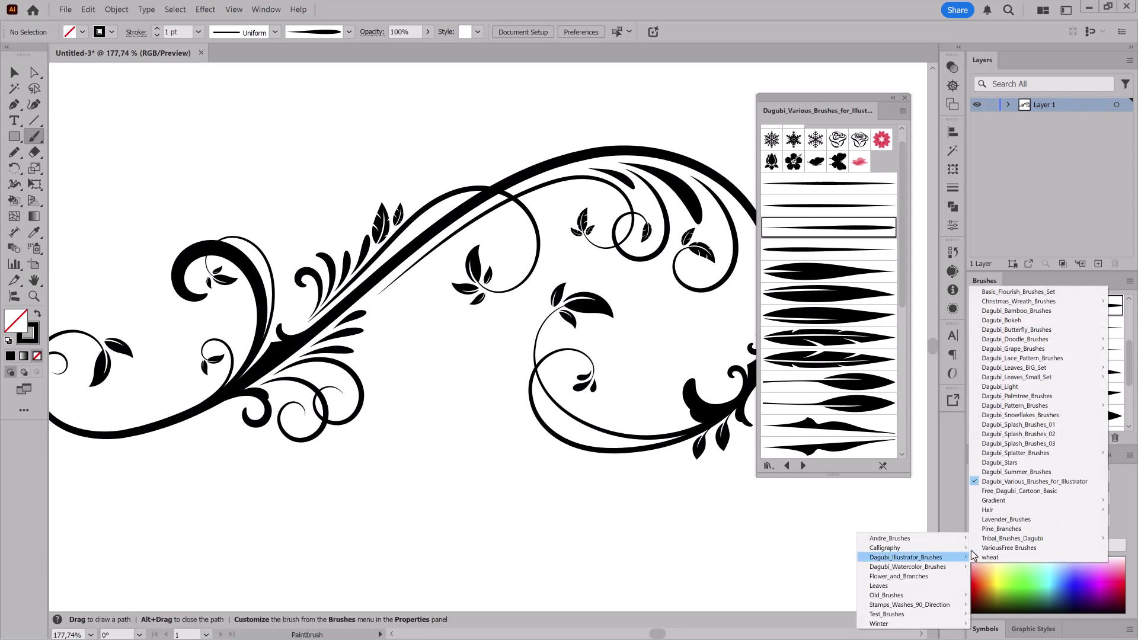
left_click(1019, 475)
left_click(820, 358)
mouse_move(605, 345)
left_mouse_down()
mouse_move(534, 206)
mouse_move(441, 332)
left_mouse_up()
mouse_move(524, 209)
left_mouse_down()
mouse_move(604, 208)
mouse_move(594, 299)
left_mouse_up()
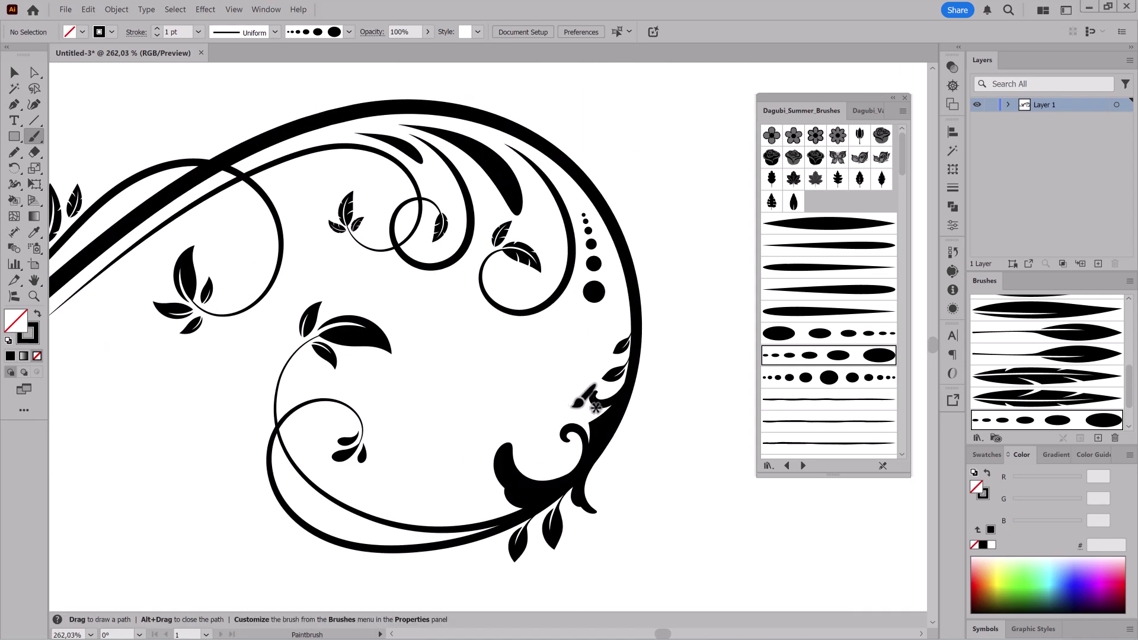
mouse_move(480, 176)
left_mouse_down()
mouse_move(488, 207)
mouse_move(540, 214)
left_mouse_up()
Paint an upright row of growing dots between the small leafed curl and the thick curl at the stem's base
left_click_drag(468, 433, 664, 462)
left_click_drag(405, 463, 678, 364)
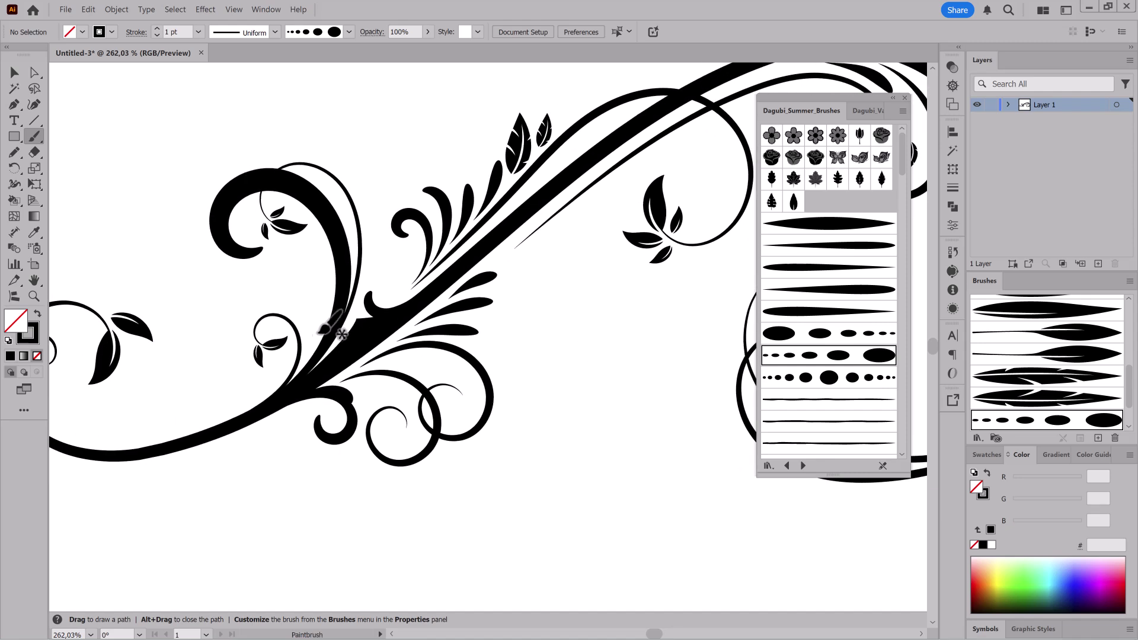
left_click_drag(311, 346, 306, 291)
Paint an arc of growing dots inside the spiral at the stem's far left end
left_click_drag(563, 373, 383, 373)
left_click_drag(642, 462, 574, 439)
mouse_move(293, 375)
left_mouse_down()
mouse_move(496, 414)
mouse_move(561, 414)
left_mouse_up()
left_click_drag(389, 232, 409, 240)
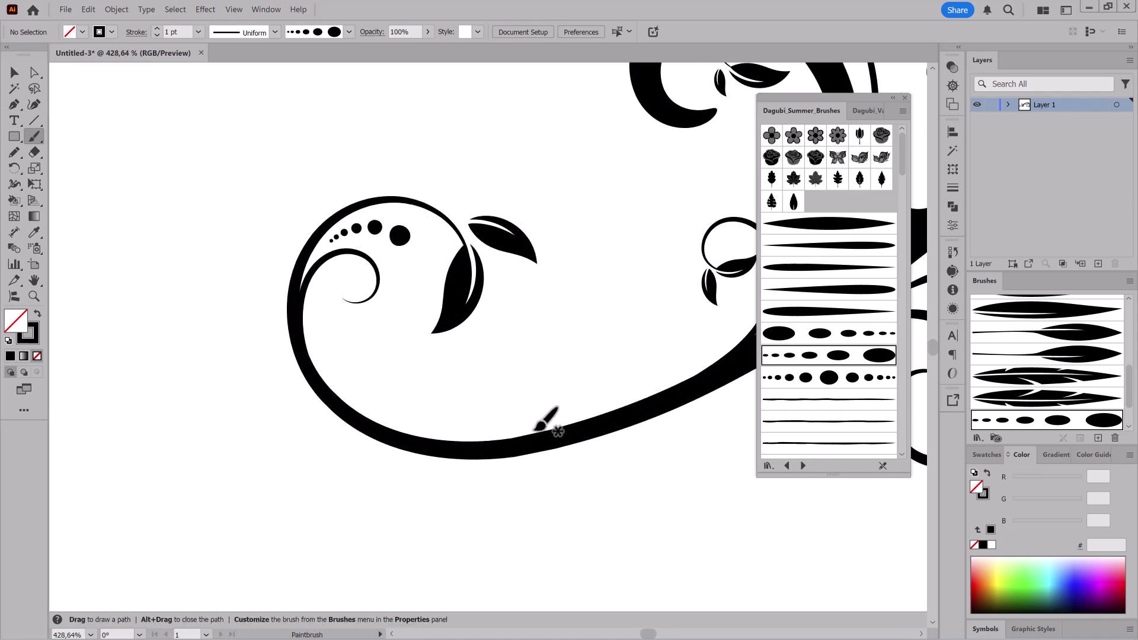
Paint a two-stroke bud rising from the outer edge of the arch with the fourth and second tapered Summer brushes
left_click_drag(536, 435, 463, 434)
left_click_drag(655, 379, 459, 358)
left_click_drag(536, 414, 403, 480)
left_click_drag(586, 441, 538, 435)
left_click_drag(628, 412, 537, 334)
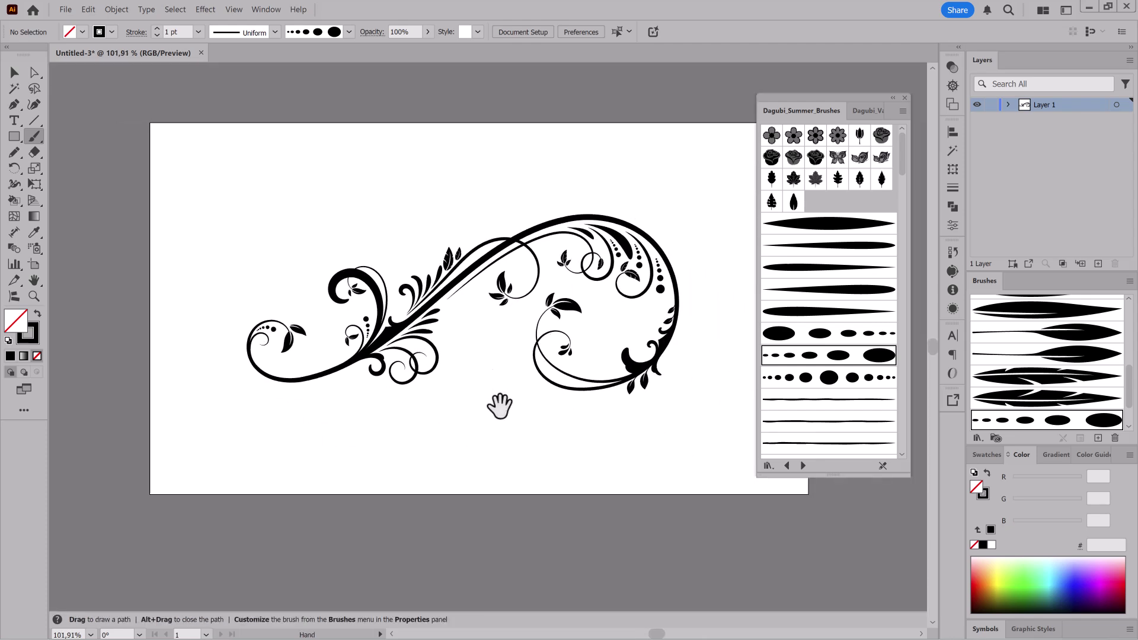
mouse_move(544, 251)
left_mouse_down()
mouse_move(604, 285)
mouse_move(699, 266)
left_mouse_up()
left_click_drag(578, 202, 516, 308)
left_click(824, 290)
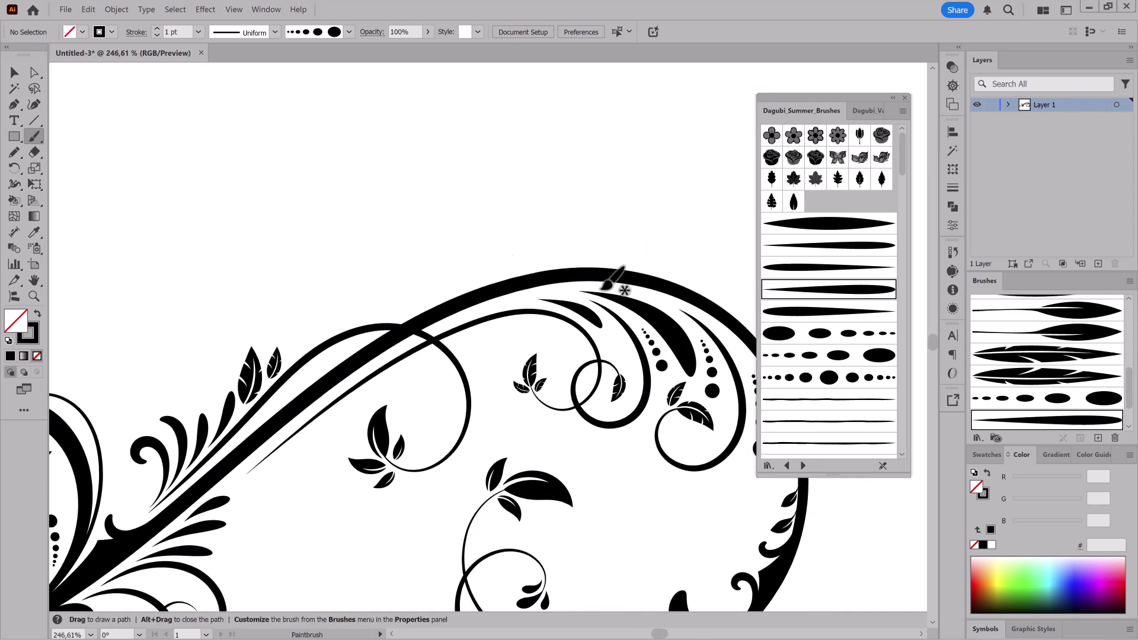
left_click_drag(460, 243, 457, 240)
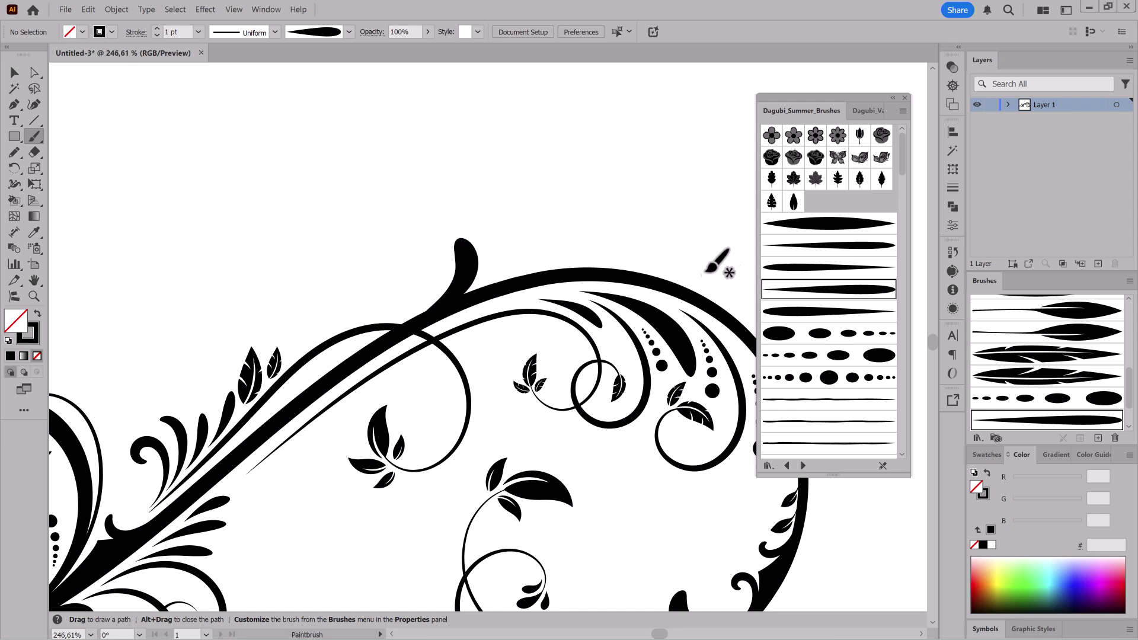
left_click(835, 245)
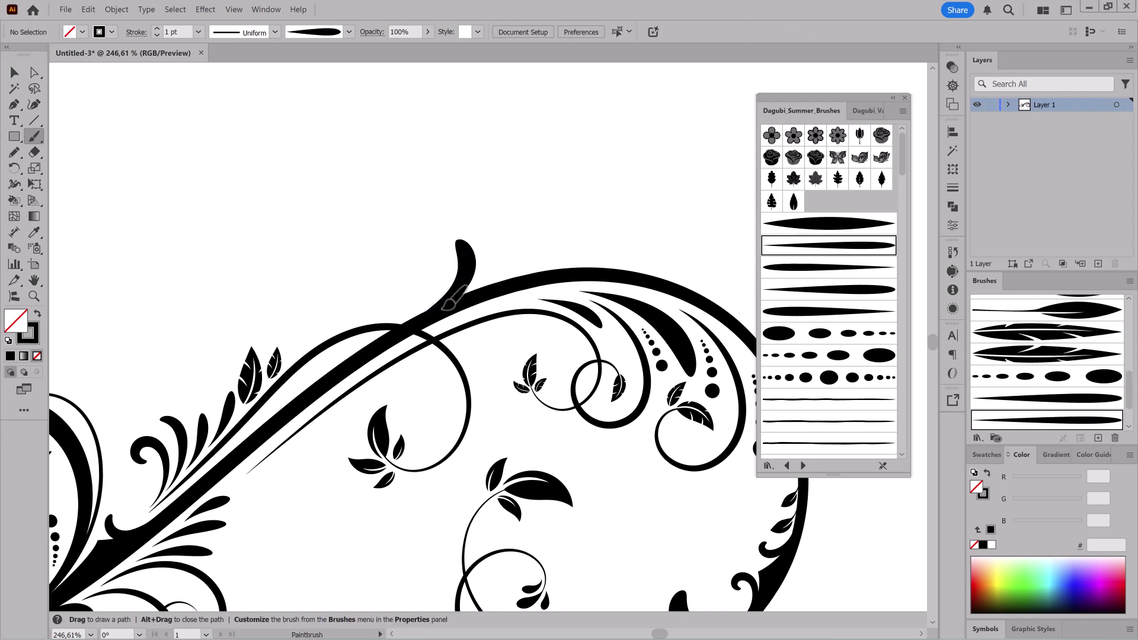
left_click_drag(473, 268, 474, 270)
Try two strokes on the outer edge of the arch's lower right bend with the one-sided tapered Summer brush
key("ctrl")
scroll(899, 246, "down", 10)
left_click_drag(911, 240, 910, 305)
left_click(861, 318)
key("space")
left_click_drag(567, 358, 302, 227)
mouse_move(535, 442)
left_mouse_down()
mouse_move(559, 449)
mouse_move(535, 459)
mouse_move(565, 472)
left_mouse_up()
key("ctrl")
key("ctrl+space")
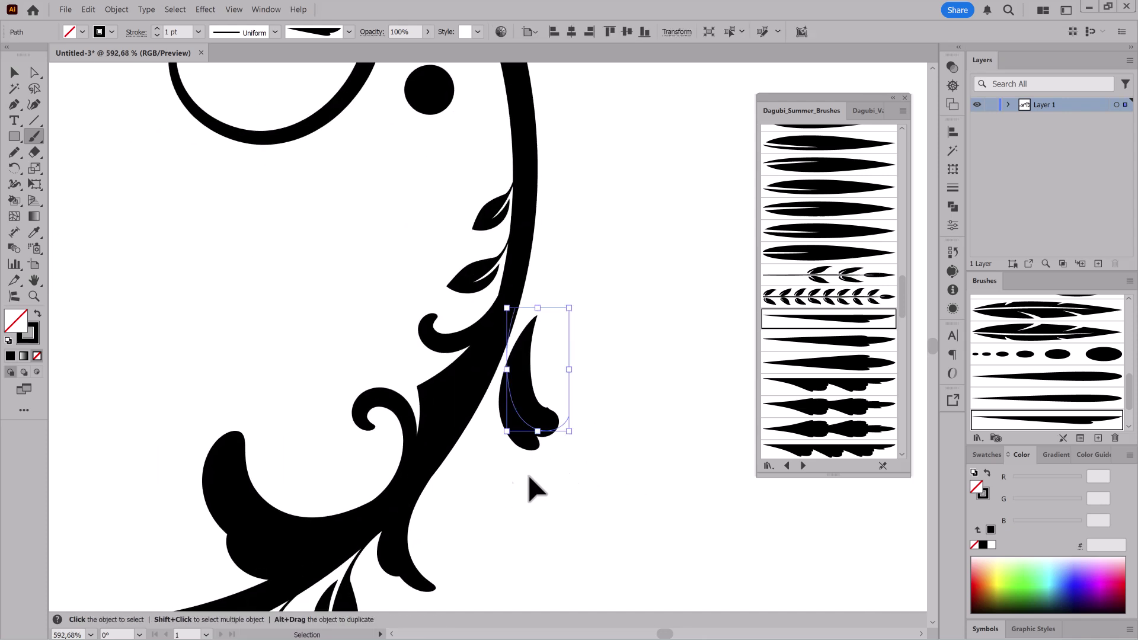
left_click(157, 35)
left_click_drag(523, 398, 499, 429)
left_click_drag(548, 468, 554, 467)
key("Delete")
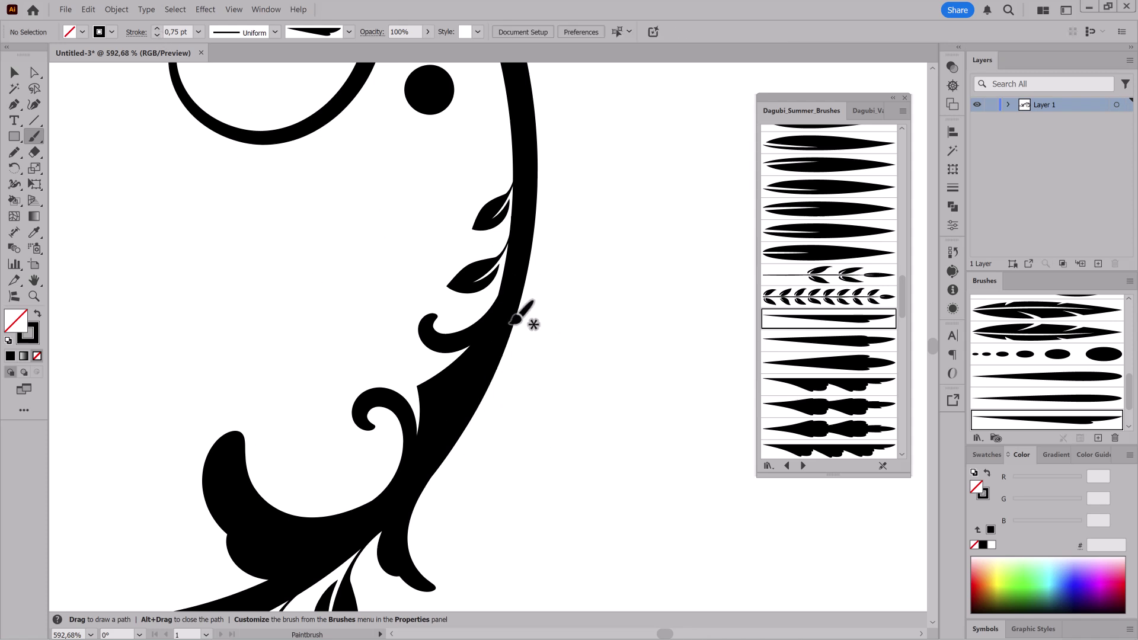
Paint two strokes fanning down from the outer edge of the arch's lower right bend with the one-sided tapered brush
mouse_move(528, 395)
left_mouse_down()
mouse_move(543, 399)
mouse_move(524, 406)
mouse_move(546, 429)
mouse_move(531, 400)
left_mouse_up()
left_click(614, 366, "ctrl")
left_click_drag(602, 447, 557, 449)
left_click_drag(598, 459, 623, 349)
left_click_drag(610, 265, 596, 265)
left_click_drag(599, 273, 576, 317)
Paint a short curved stroke just above the outer fan with the second tapered Summer brush at 0.5 pt
left_click_drag(902, 305, 904, 150)
left_click(829, 245)
scroll(554, 246, "up", 6)
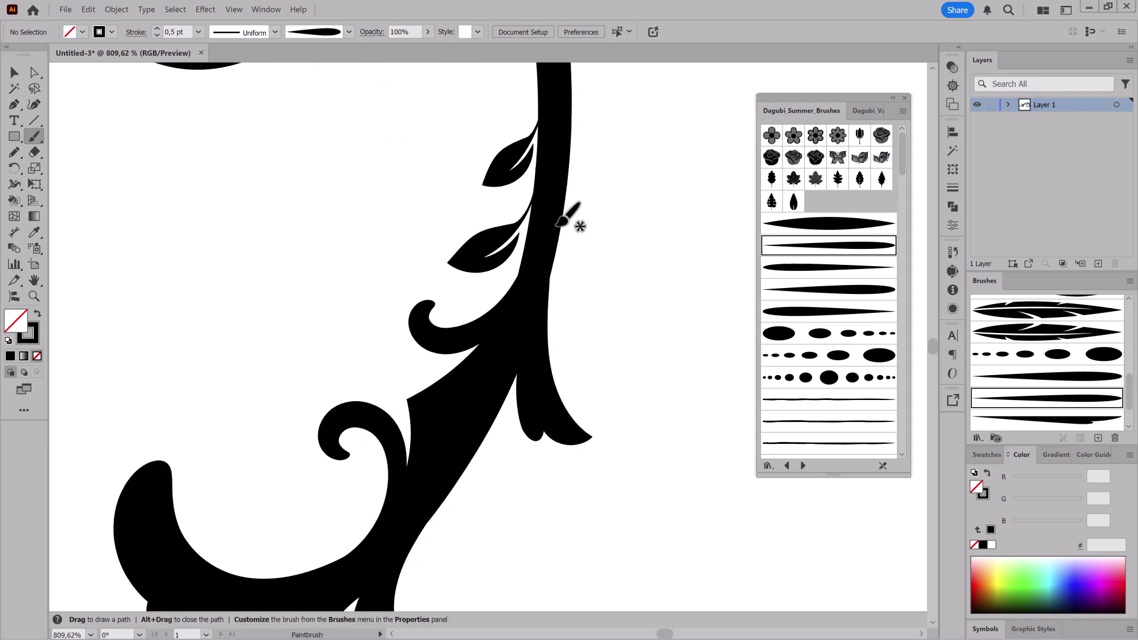
left_click_drag(592, 339, 594, 341)
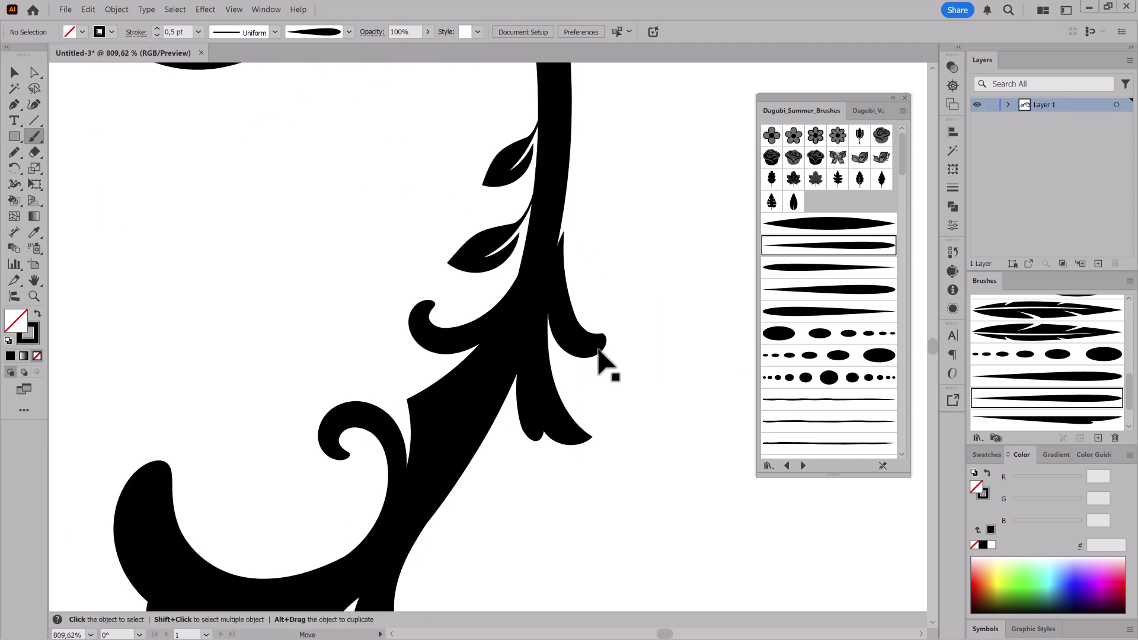
scroll(668, 413, "down", 10)
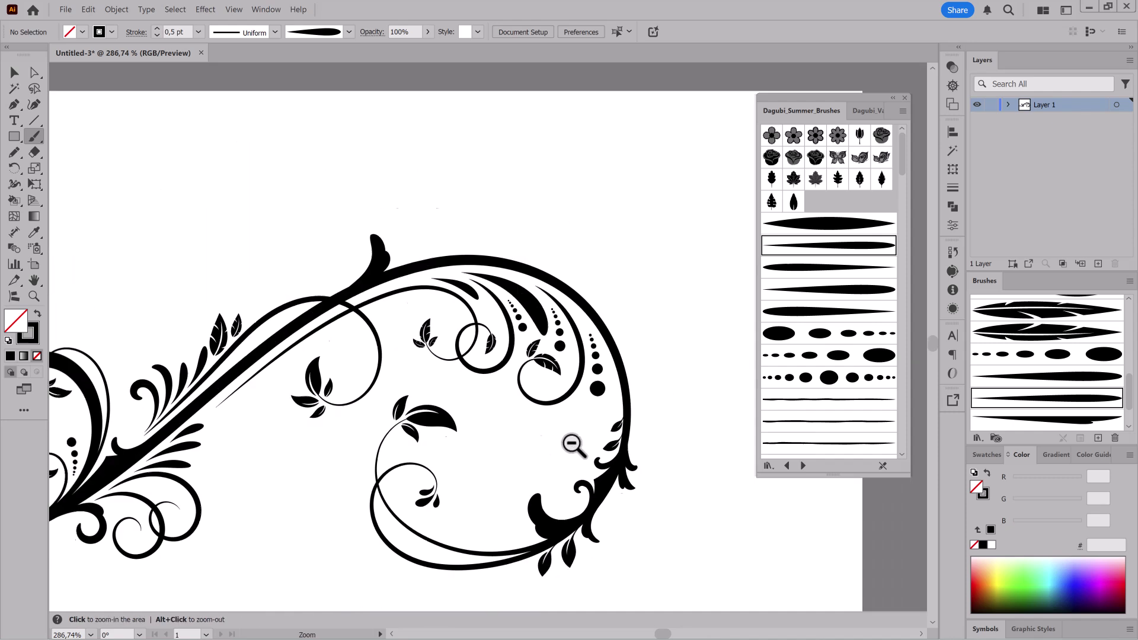
Paint a row of growing dots inside the large curl below the stem's base at 1 pt
scroll(386, 436, "up", 6)
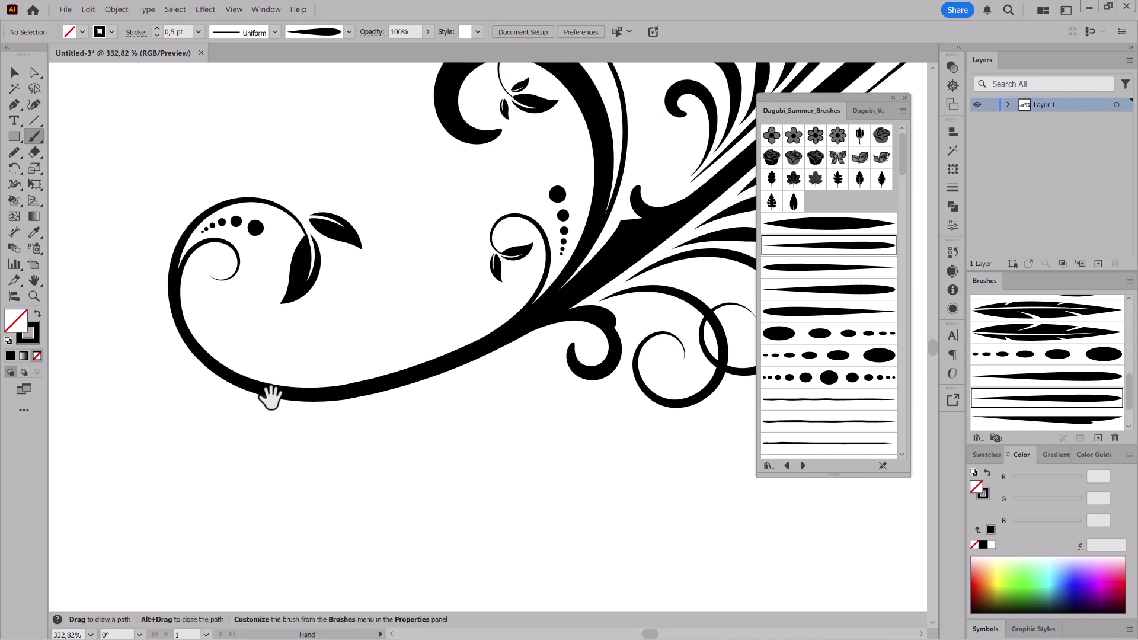
mouse_move(709, 281)
left_mouse_down()
mouse_move(633, 416)
mouse_move(535, 386)
mouse_move(550, 385)
left_mouse_up()
left_click(842, 356)
key("ctrl+z")
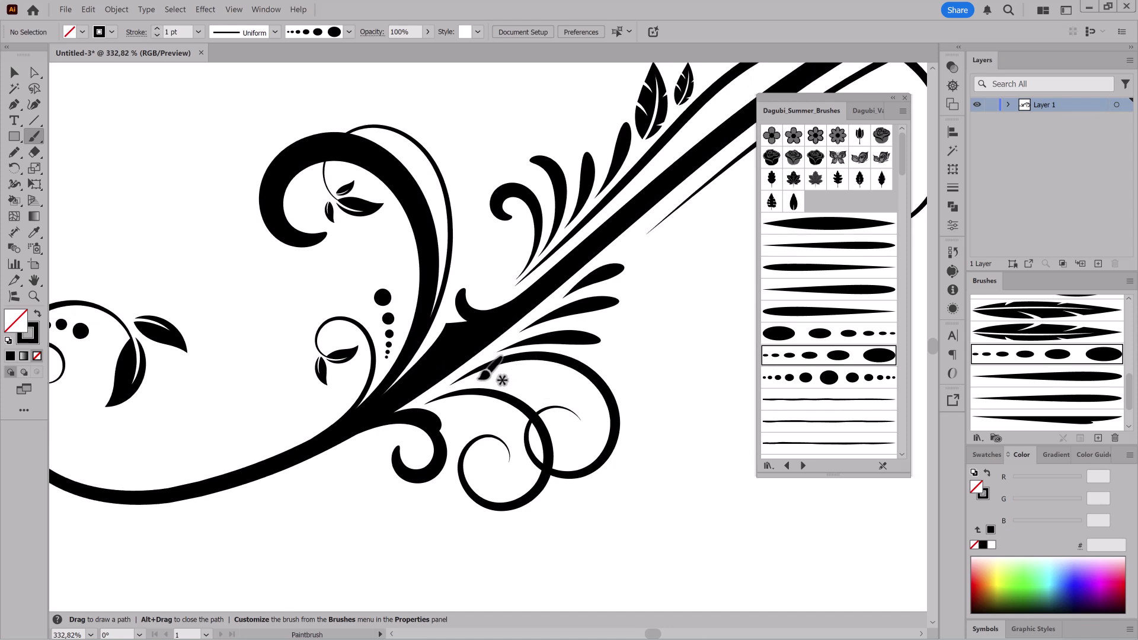
key("space")
scroll(605, 433, "down", 3)
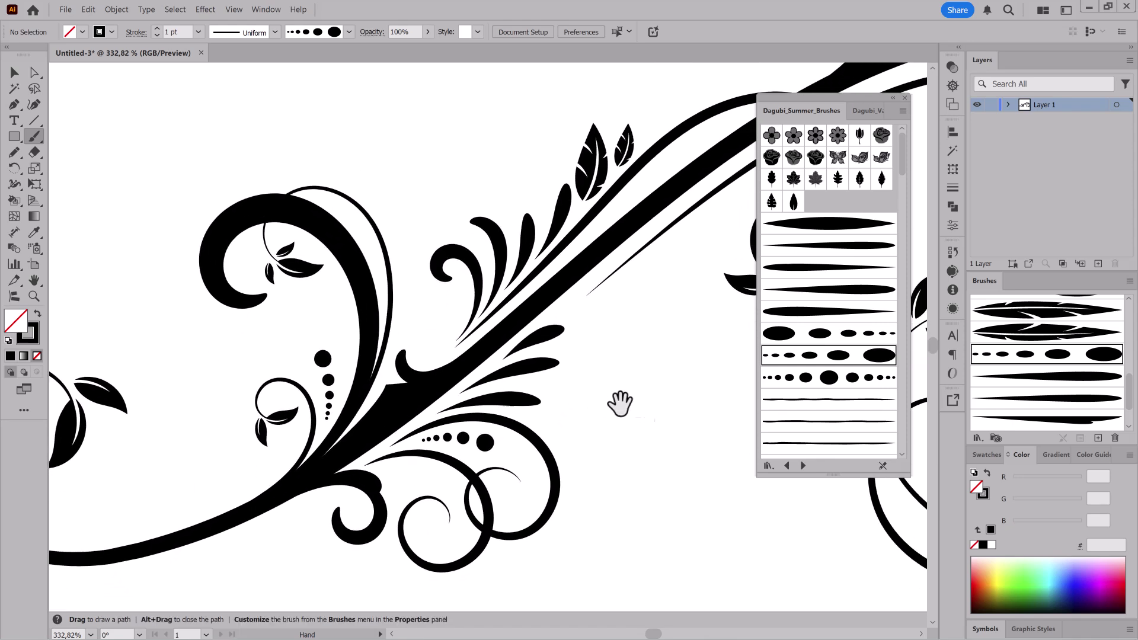
Paint a large curl rising from the lower left bend of the stem with a plain tapered brush at 1 pt
left_click_drag(348, 449, 420, 398)
scroll(1130, 398, "up", 6)
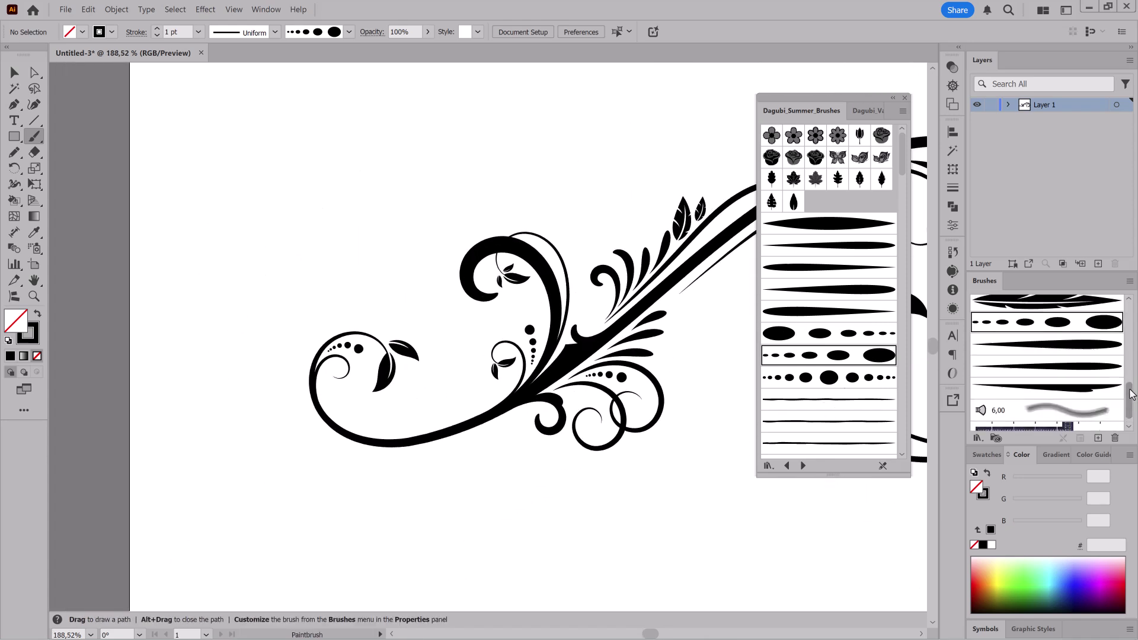
left_click(1056, 394)
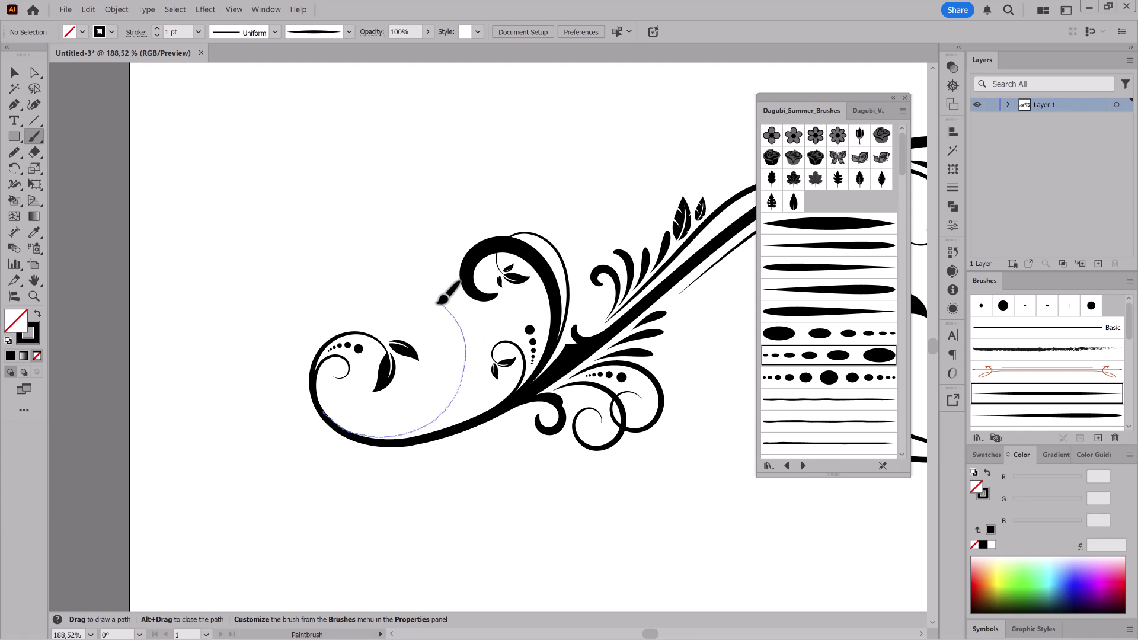
left_click_drag(403, 325, 421, 325)
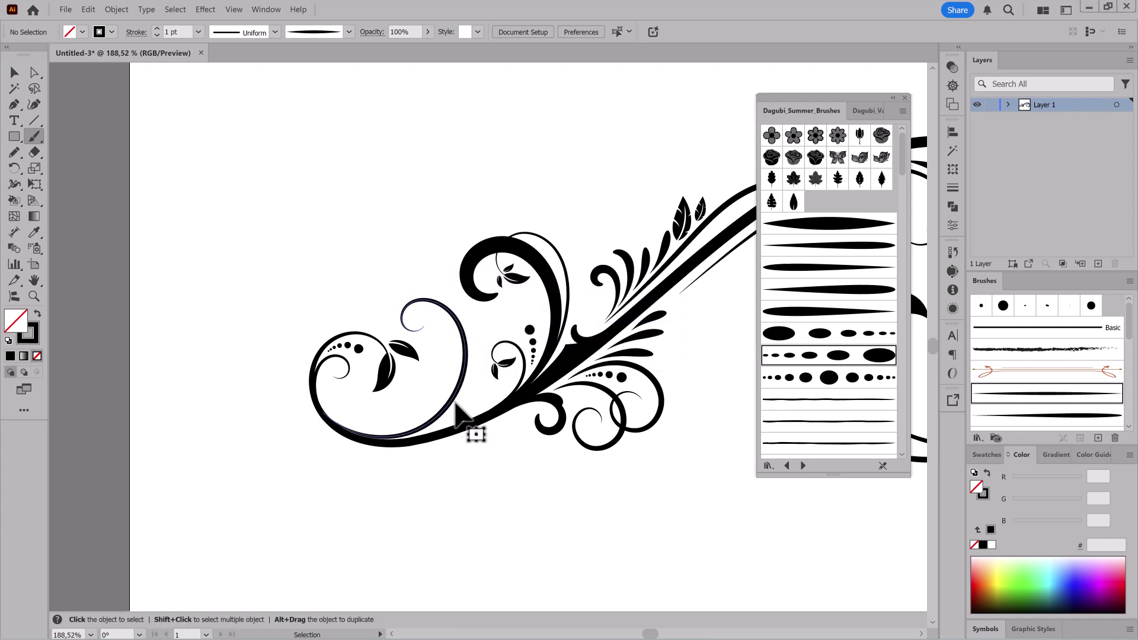
Refine the new large curl's shape and fit its base to the stem with Free Transform
left_click(116, 10)
mouse_move(177, 241)
left_click(293, 301)
key("ctrl+z")
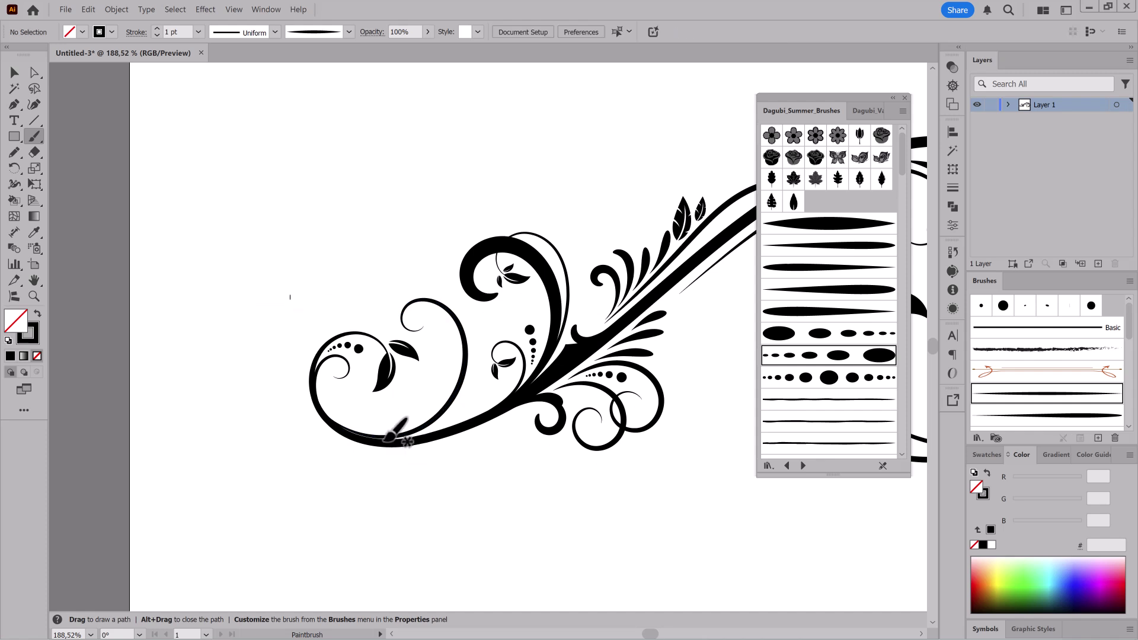
left_click(117, 9)
left_click(292, 299)
left_click_drag(388, 469, 381, 474)
left_click(34, 184)
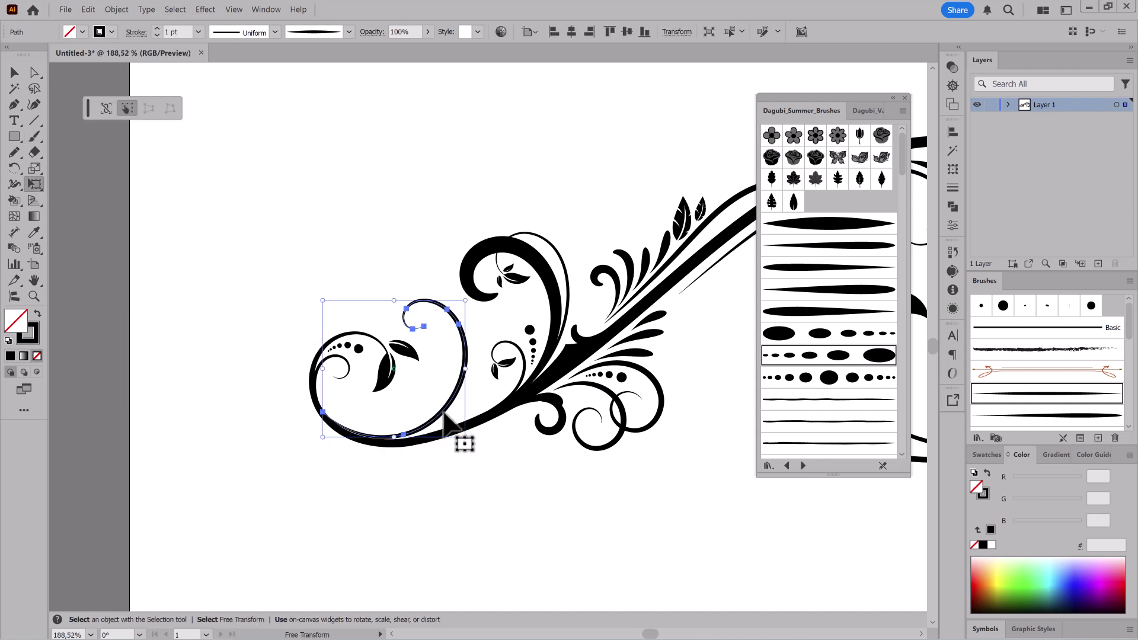
left_click(545, 508)
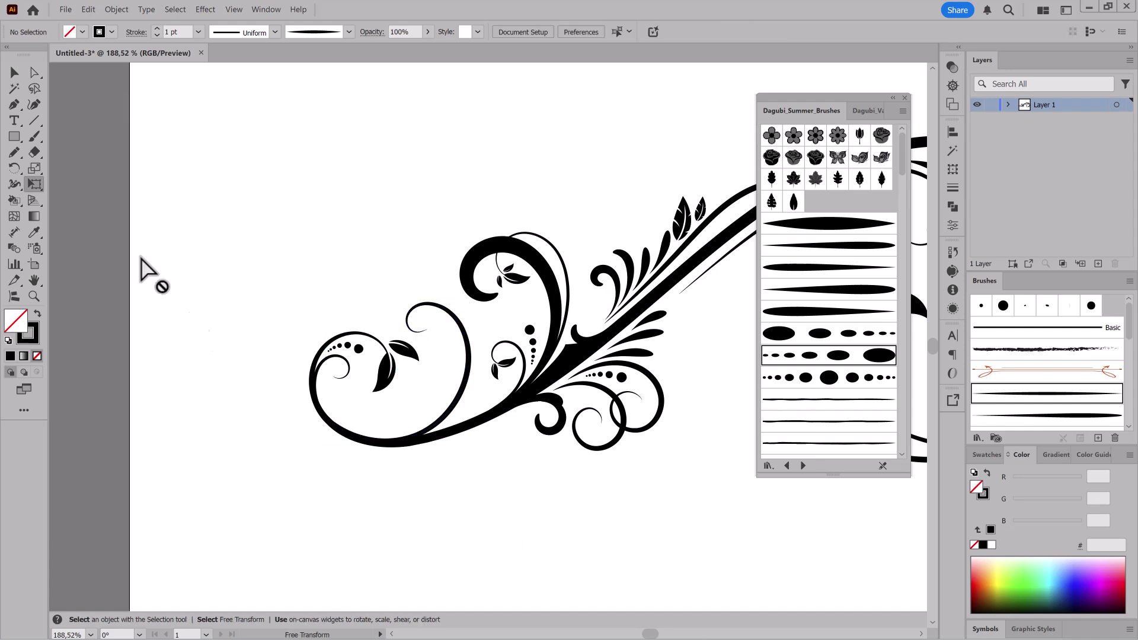
Paint a diagonal row of growing dots between the new large curl and the main stem
left_click(35, 136)
left_click(770, 356)
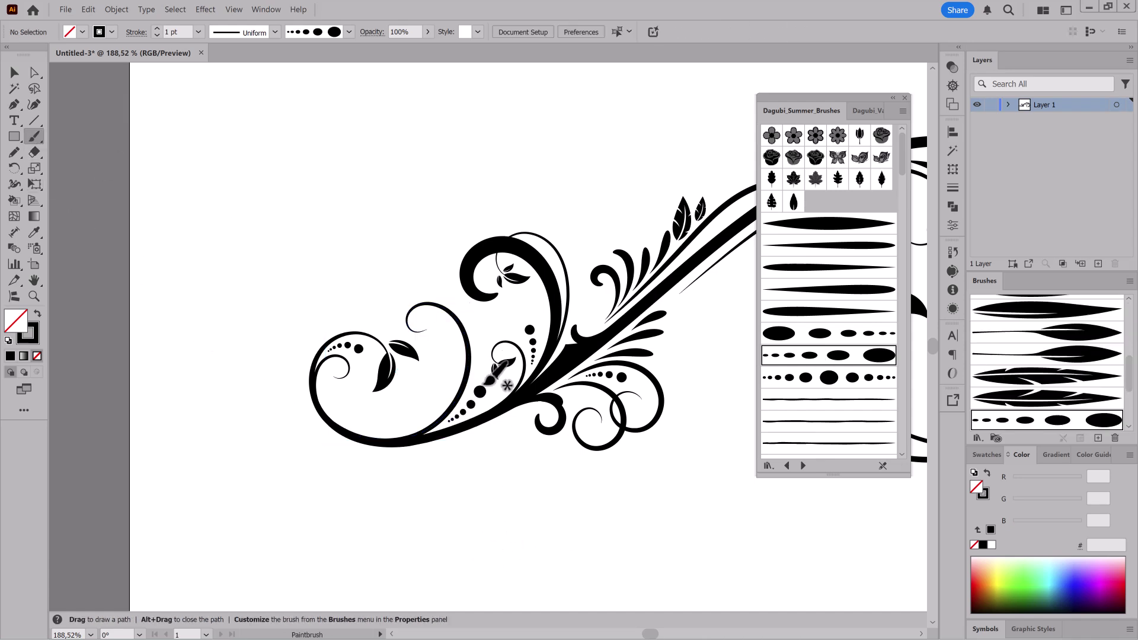
scroll(465, 459, "up", 4)
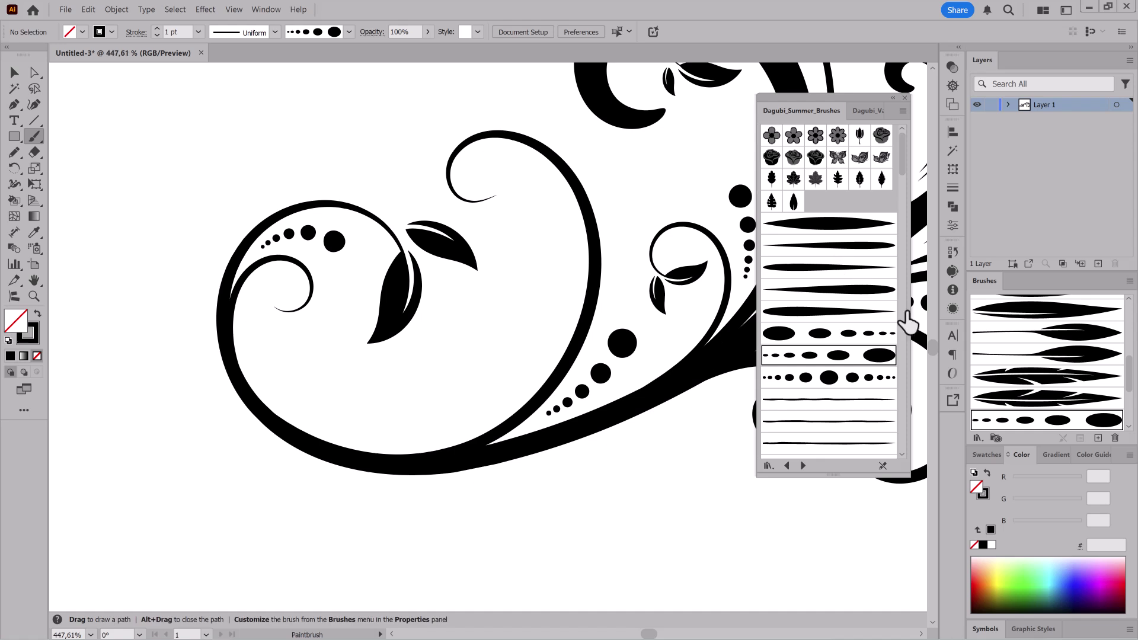
Paint a small hooked curl and an upright petal inside the base of the large curl with a tapered brush
left_click_drag(1130, 379, 1130, 329)
left_click(821, 446)
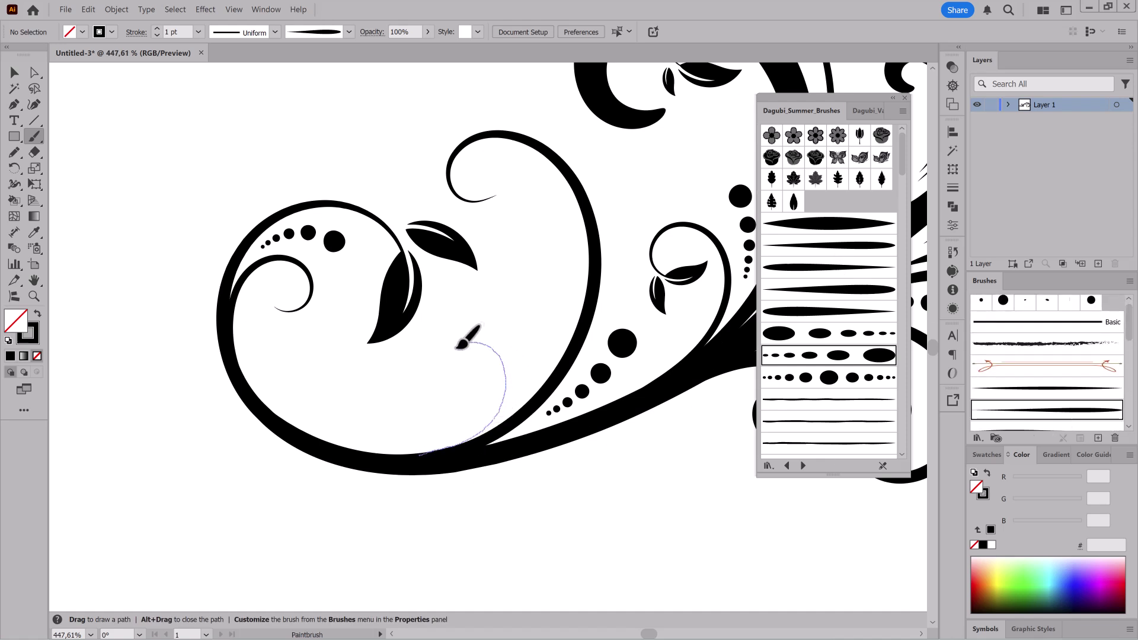
left_click_drag(465, 384, 466, 383)
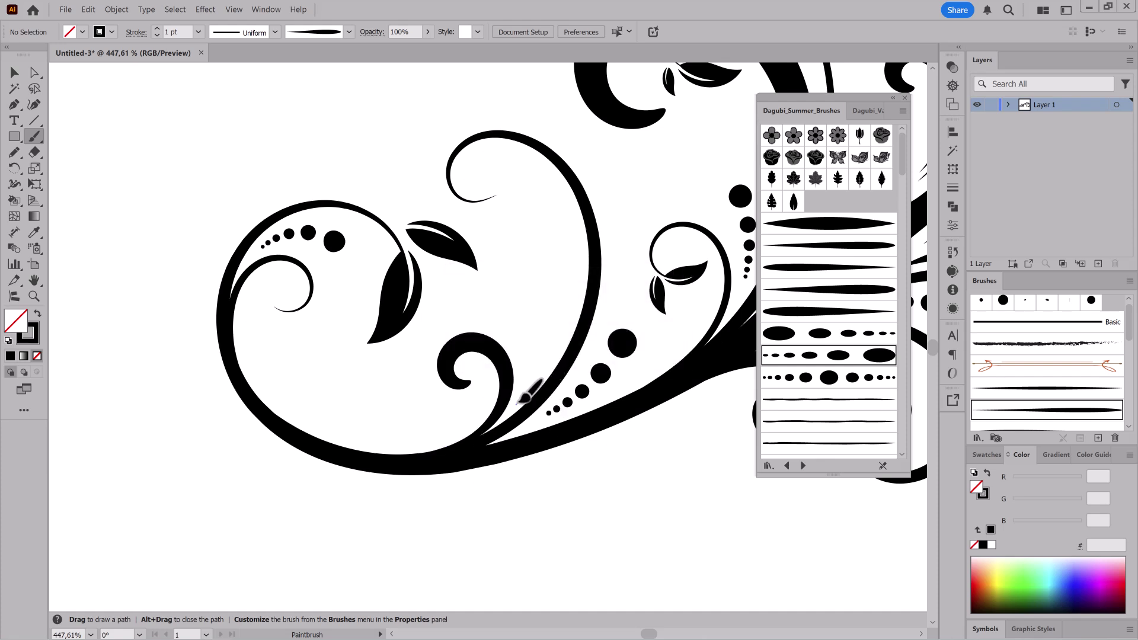
left_click_drag(537, 340, 536, 308)
Paint a leaf at the large curl's tip with the third leaf brush from the Dagubi_Various_Brushes library
left_click_drag(900, 166, 900, 194)
left_click(868, 111)
left_click(812, 315)
left_click_drag(476, 199, 519, 181)
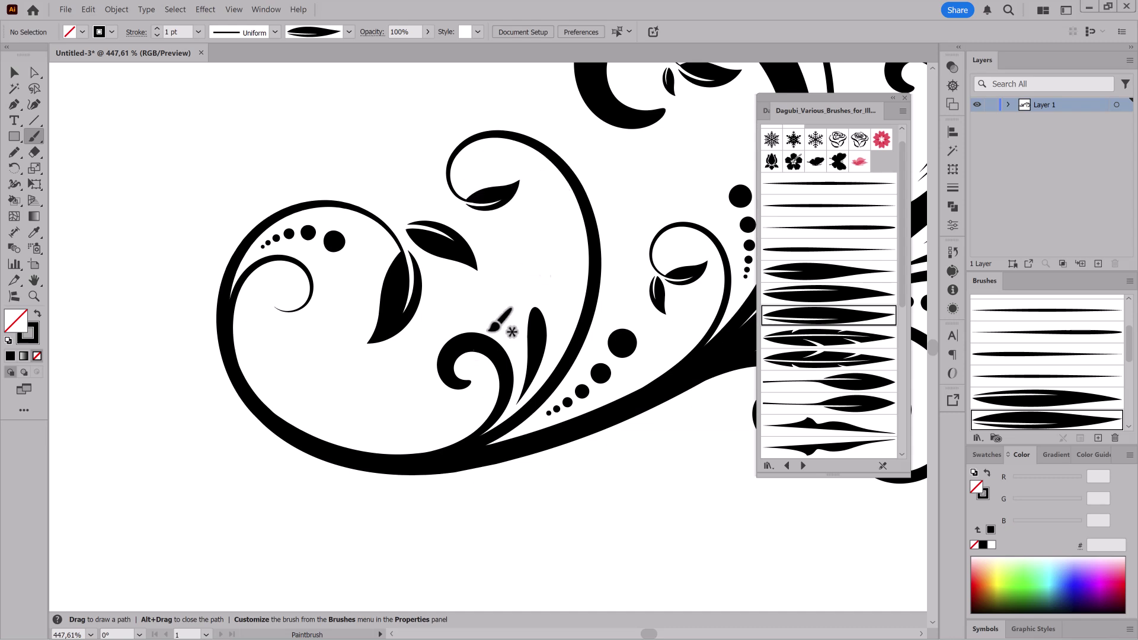
left_click_drag(592, 394, 539, 385)
left_click_drag(644, 427, 496, 421)
scroll(497, 423, "up", 1)
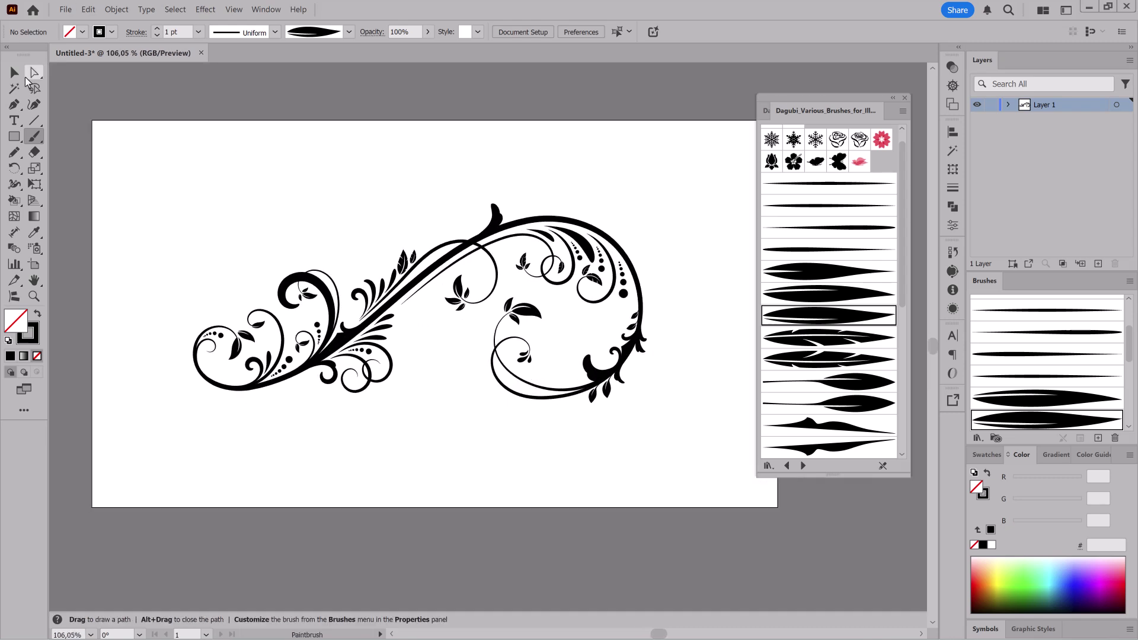
Close the Dagubi_Various_Brushes library and duplicate Layer 1 as a backup copy
left_click(28, 77)
scroll(226, 213, "up", 2)
left_click(905, 98)
left_click_drag(1062, 107, 1098, 263)
Convert all brush strokes on Layer 1 to outlines with Outline Stroke, and hide Layer 1 copy
left_click(1116, 118)
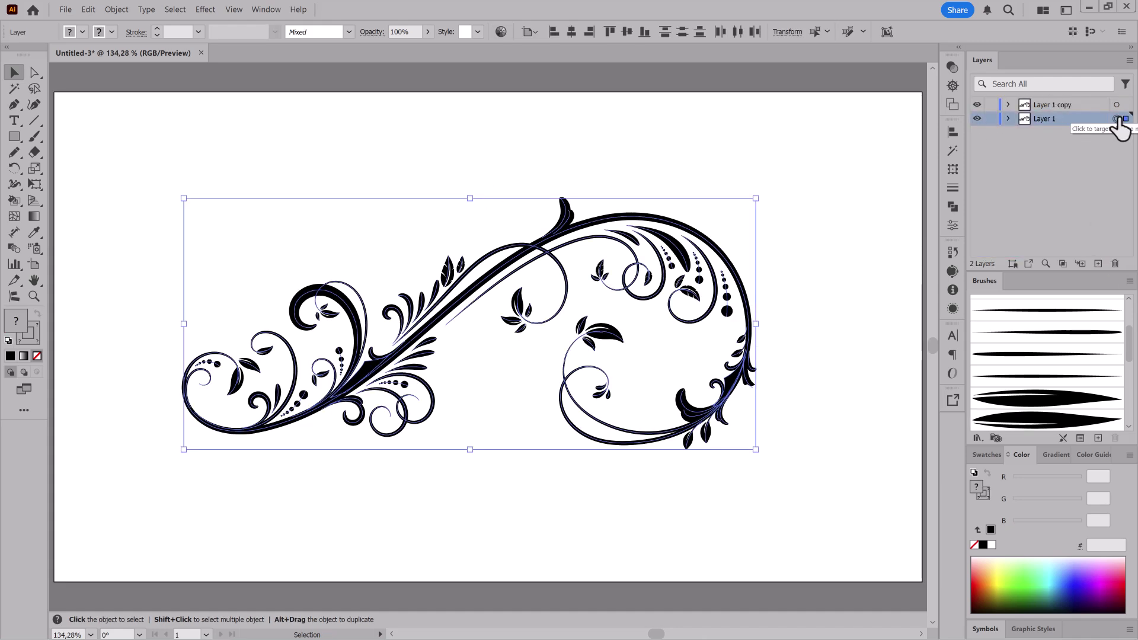
left_click(117, 10)
mouse_move(178, 231)
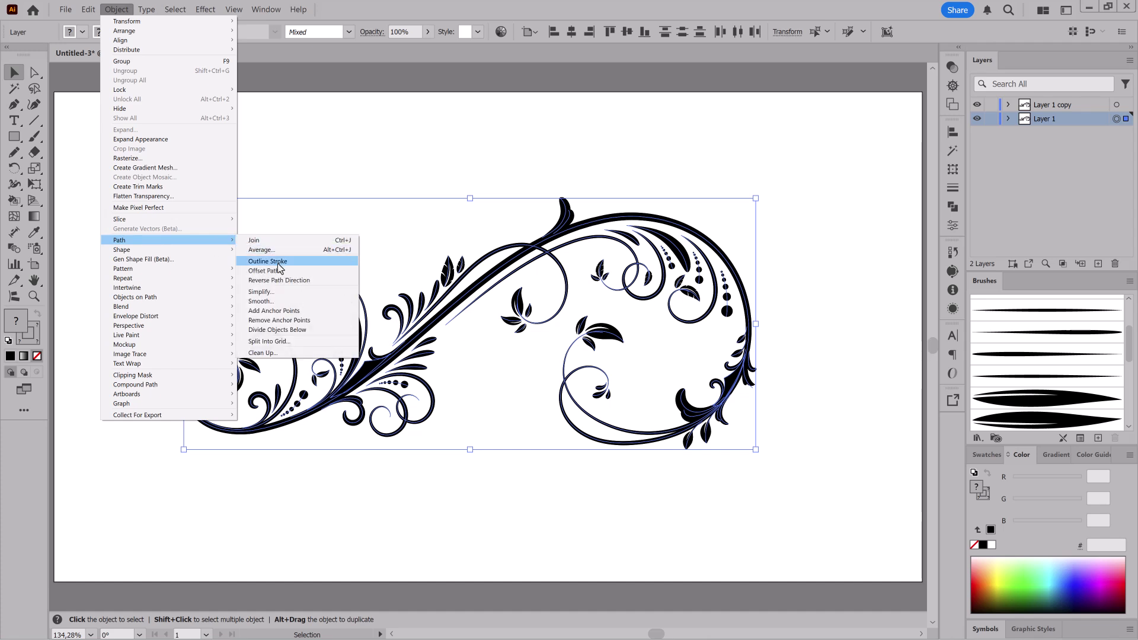
left_click(278, 245)
left_click(977, 105)
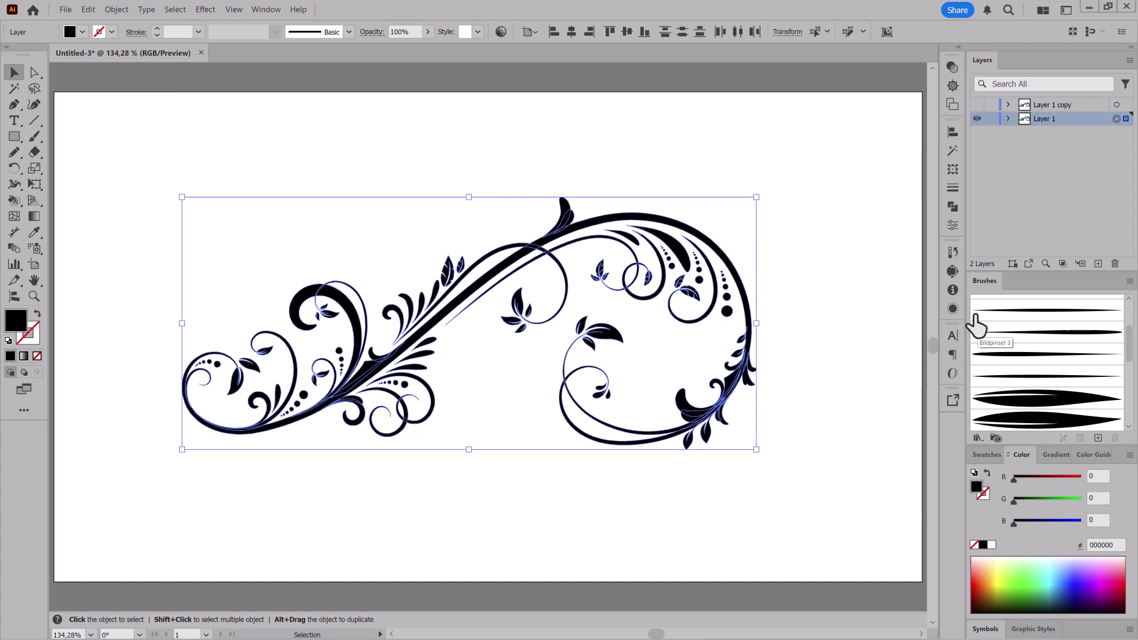
Combine the outlined flourish shapes with Pathfinder Merge and simplify the resulting paths
left_click(952, 207)
left_click(849, 198)
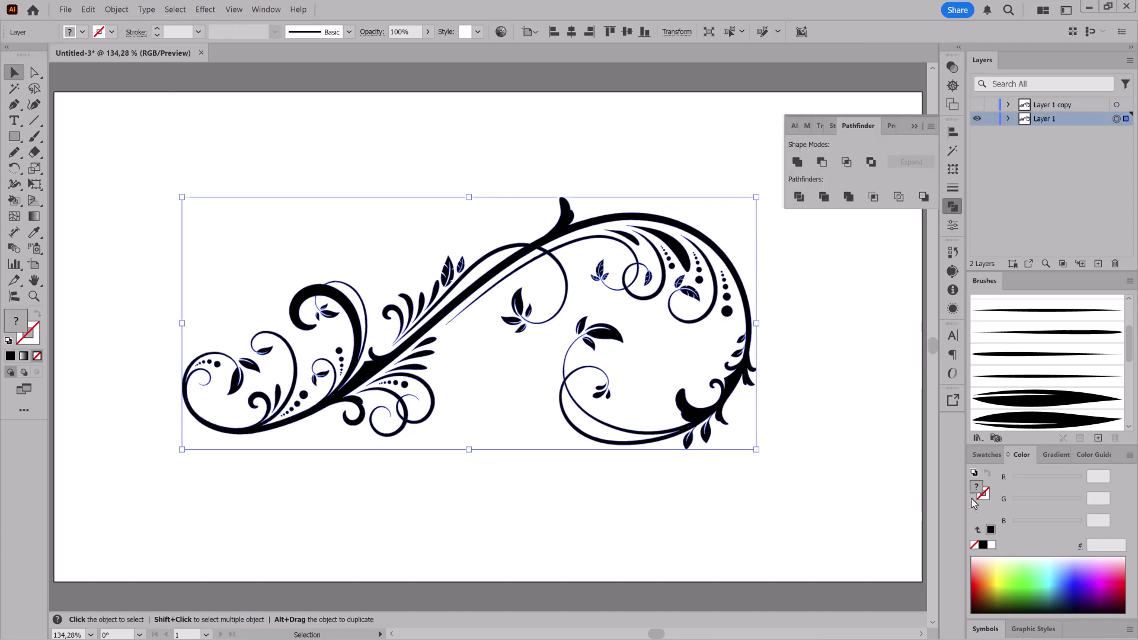
left_click(14, 89)
left_click(116, 10)
mouse_move(190, 240)
left_click(266, 297)
left_click(950, 373)
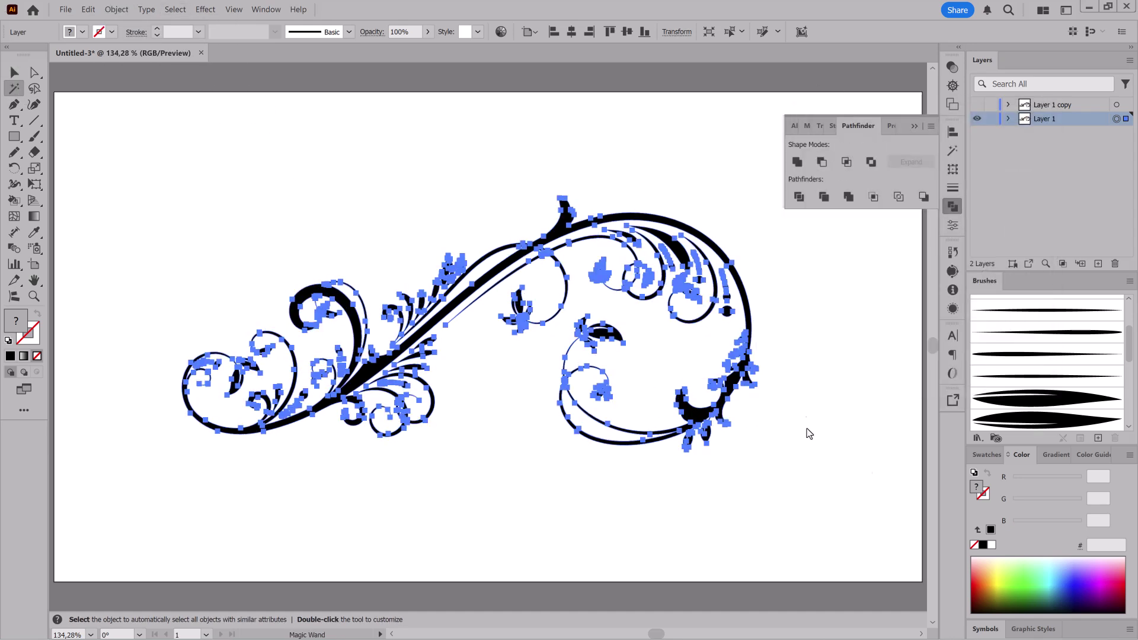
left_click(824, 461)
Remove the leftover unfilled paths by matching the black fill with the Magic Wand at tolerance 0, inverting the selection and cutting it
left_click(952, 151)
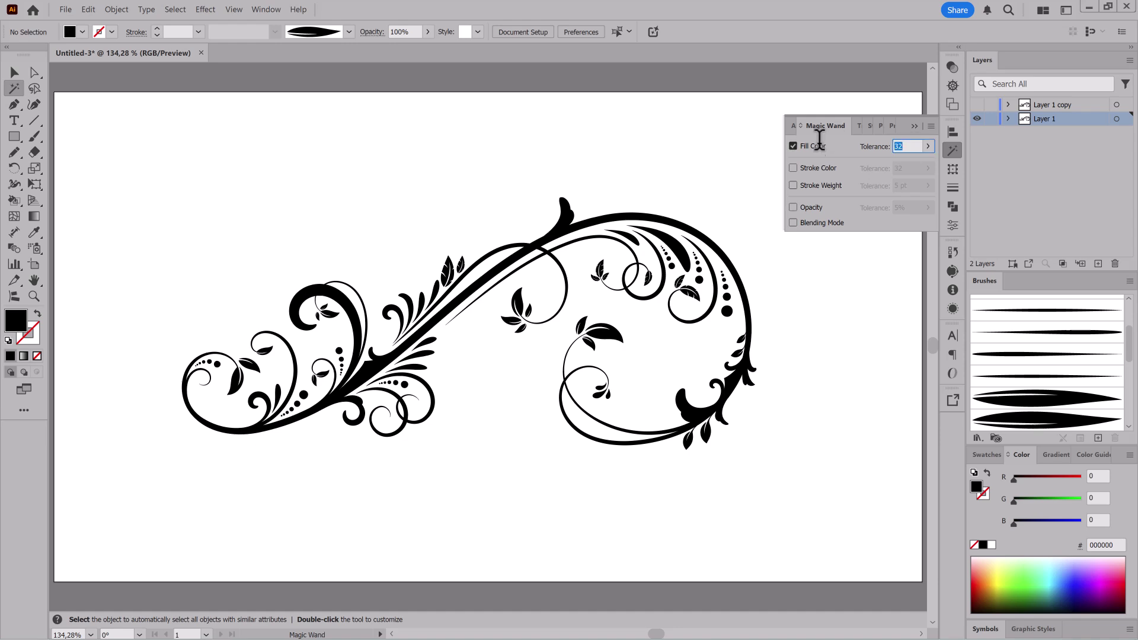
left_click(685, 255)
left_click(175, 9)
left_click(184, 59)
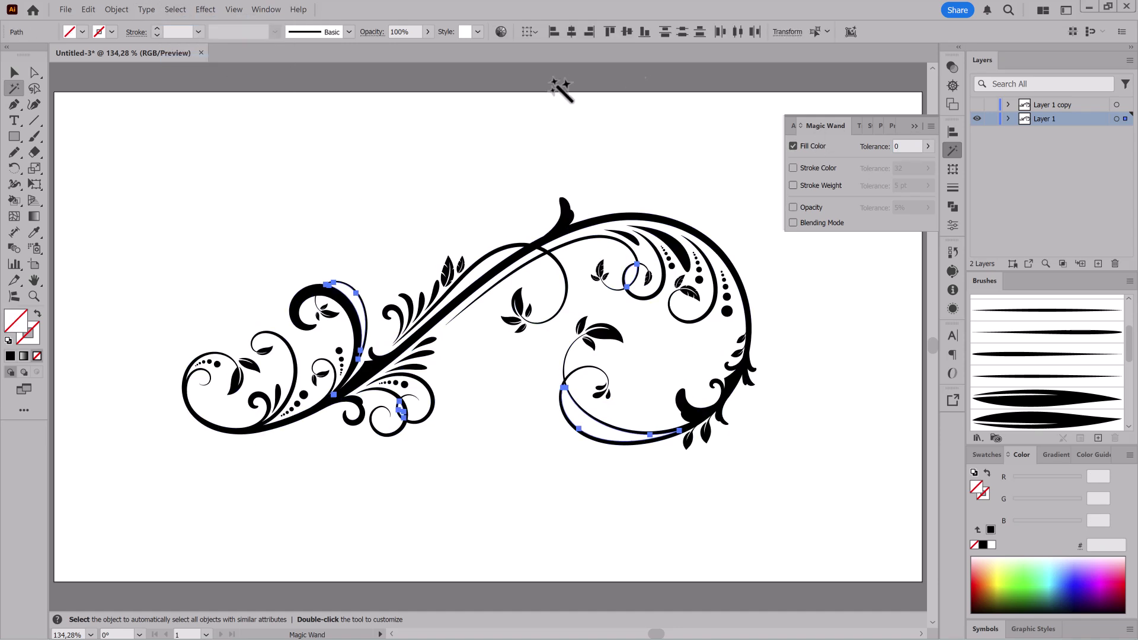
left_click(88, 9)
left_click(108, 42)
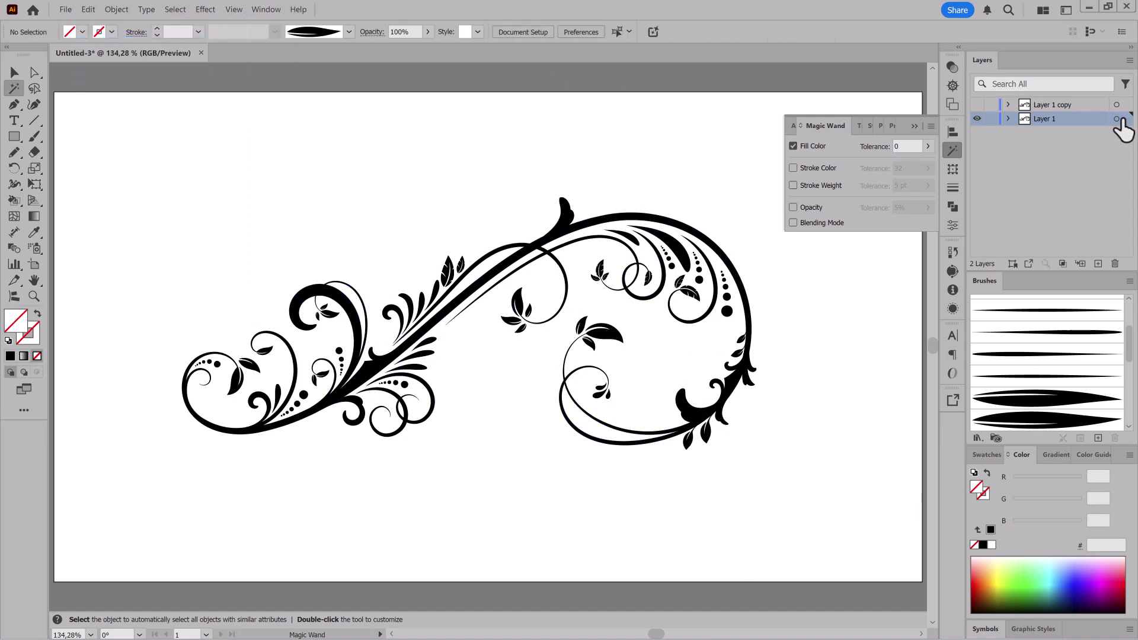
Fill the flourish on Layer 1 with medium gray, and move Layer 1 copy beneath it, hidden and locked
left_click(1116, 119)
left_click(986, 454)
left_click(976, 104)
left_click(1117, 105)
left_click_drag(1109, 106, 1061, 148)
left_click(977, 118)
left_click(990, 118)
Duplicate the gray Layer 1, target the duplicate's artwork and hide the selection edges
left_click_drag(1051, 104, 1097, 263)
left_click(1116, 105)
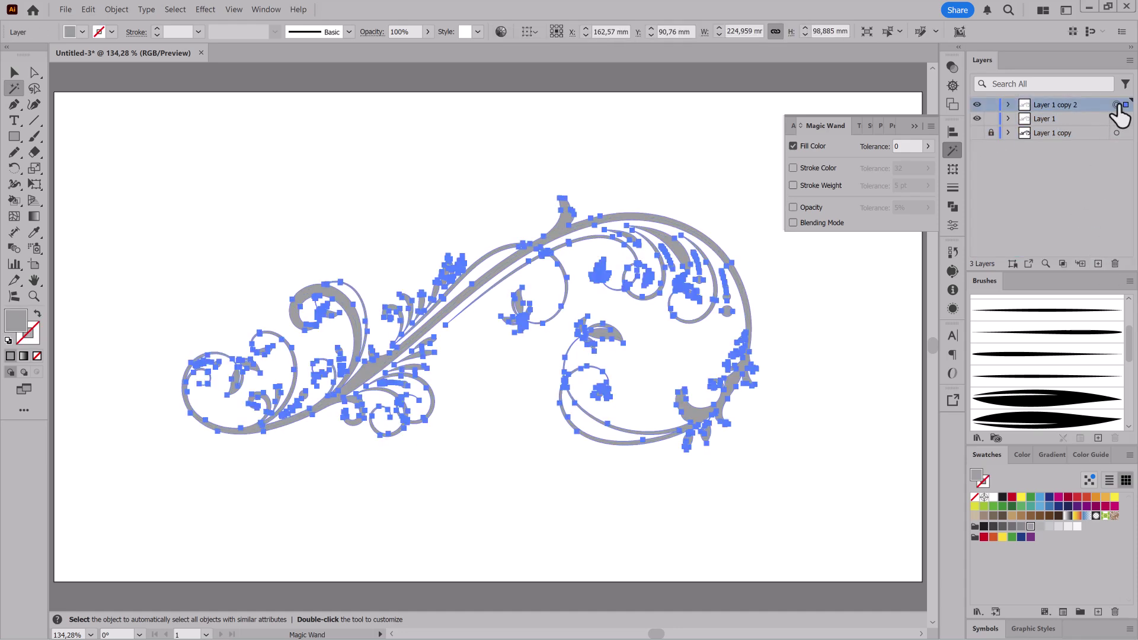
left_click(244, 16)
left_click(274, 276)
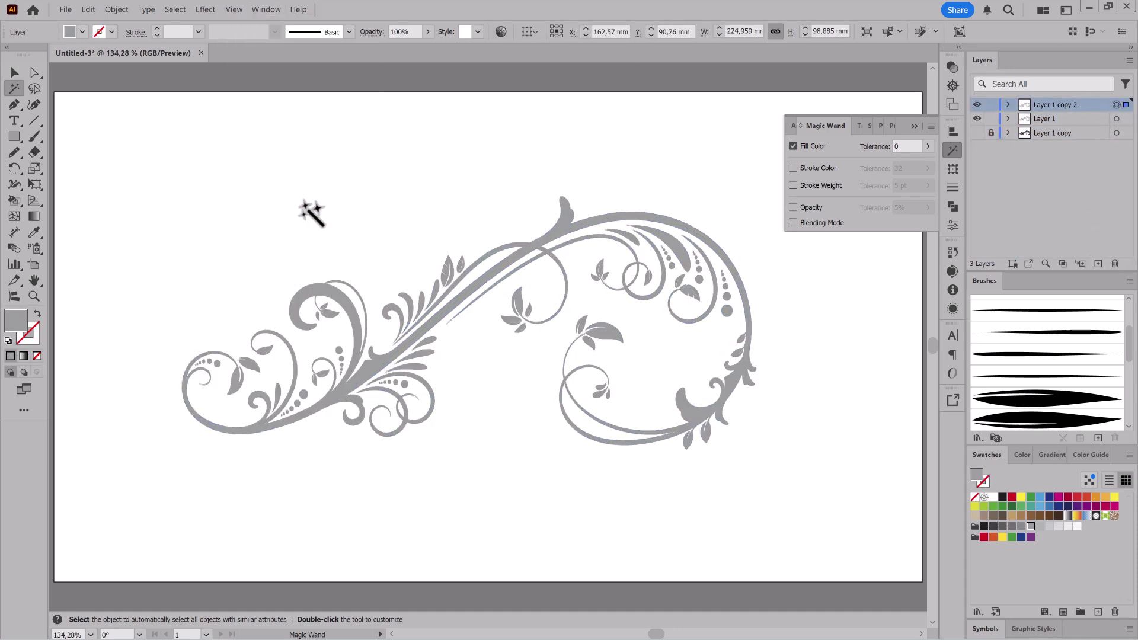
Nudge the duplicate flourish on Layer 1 copy 2 slightly up and left and fill it with black
key("Left")
key("Left")
key("Left")
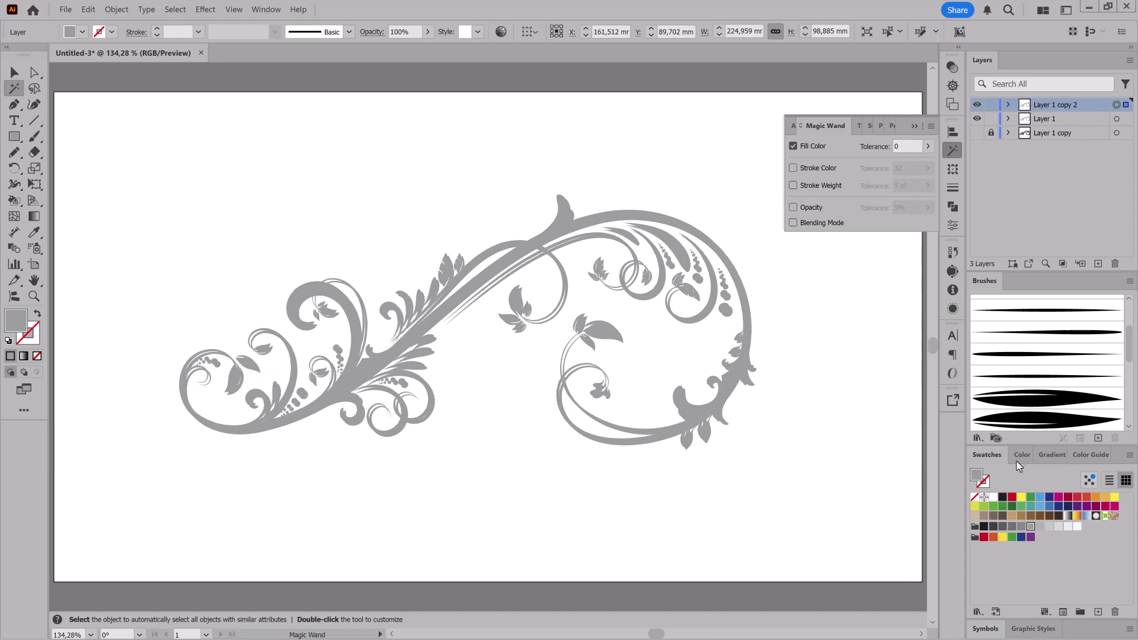
left_click(1022, 454)
left_click(983, 544)
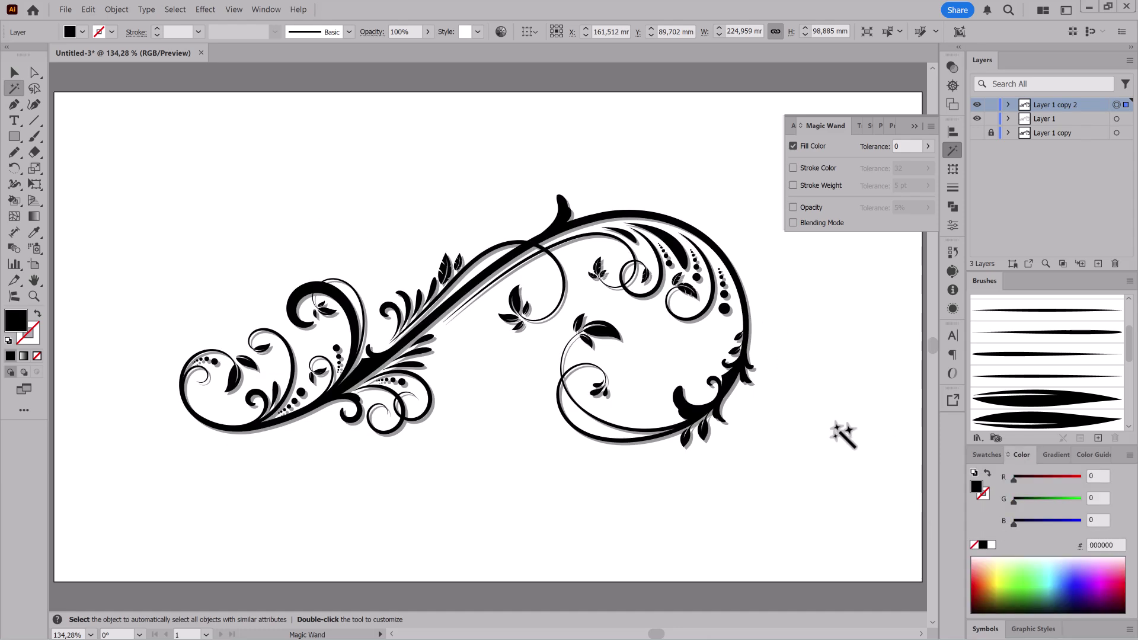
Nudge the black flourish farther up and left, and fill the shadow flourish on Layer 1 with lighter gray
key("ctrl+z")
key("ctrl+z")
key("ctrl+z")
key("ctrl+z")
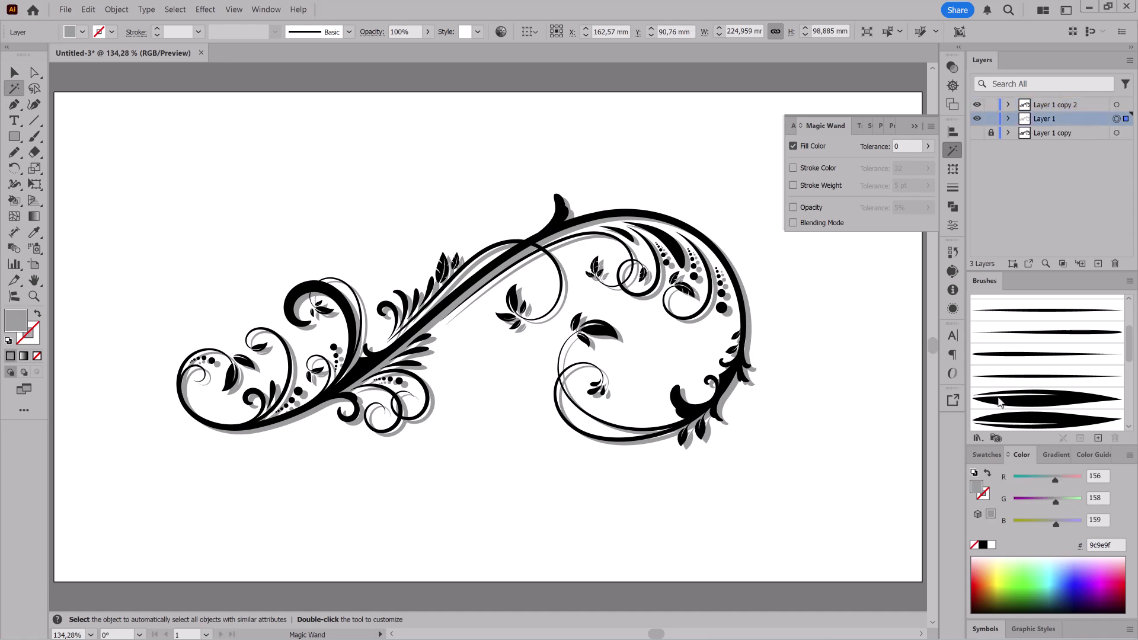
left_click(986, 455)
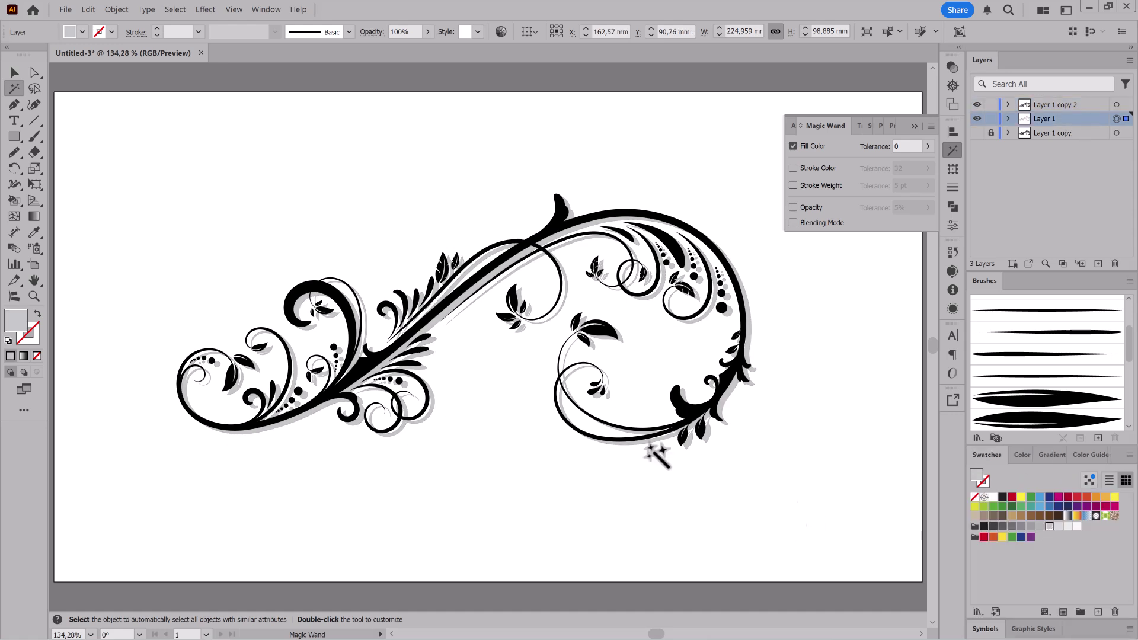
Place the flourish and its shadow in the artboard's lower right, and arrange a duplicate rotated counterclockwise in the upper left
key("v")
left_click_drag(122, 158, 776, 509)
left_click_drag(557, 234, 703, 342)
left_click_drag(652, 394, 416, 173)
left_click_drag(666, 391, 605, 299)
left_click(731, 236)
Fill the rotated flourish on Layer 1 copy 3 with the Polished Brass gradient from the Metals library and make it a compound path
left_click(1115, 105)
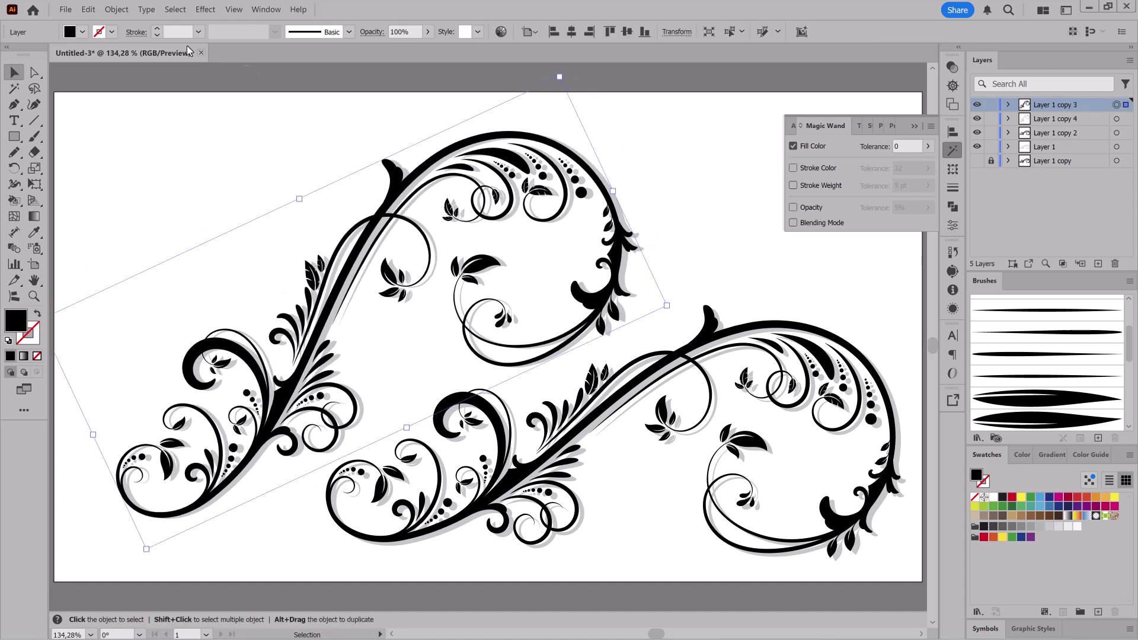
left_click(81, 35)
left_click(13, 190)
mouse_move(86, 292)
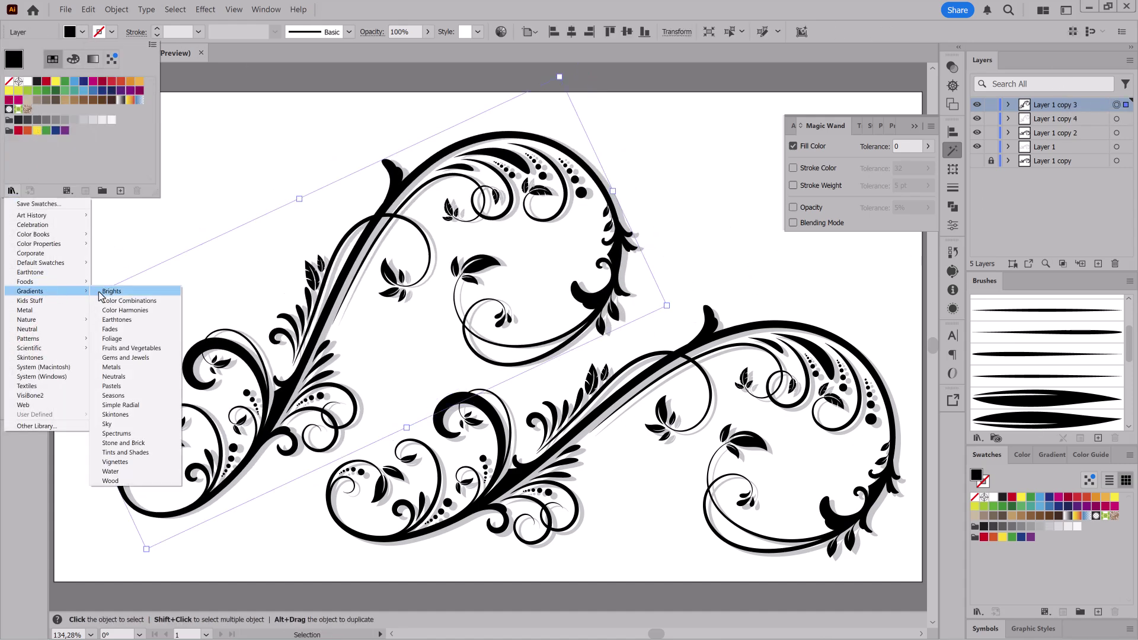
left_click(136, 368)
left_click(635, 357)
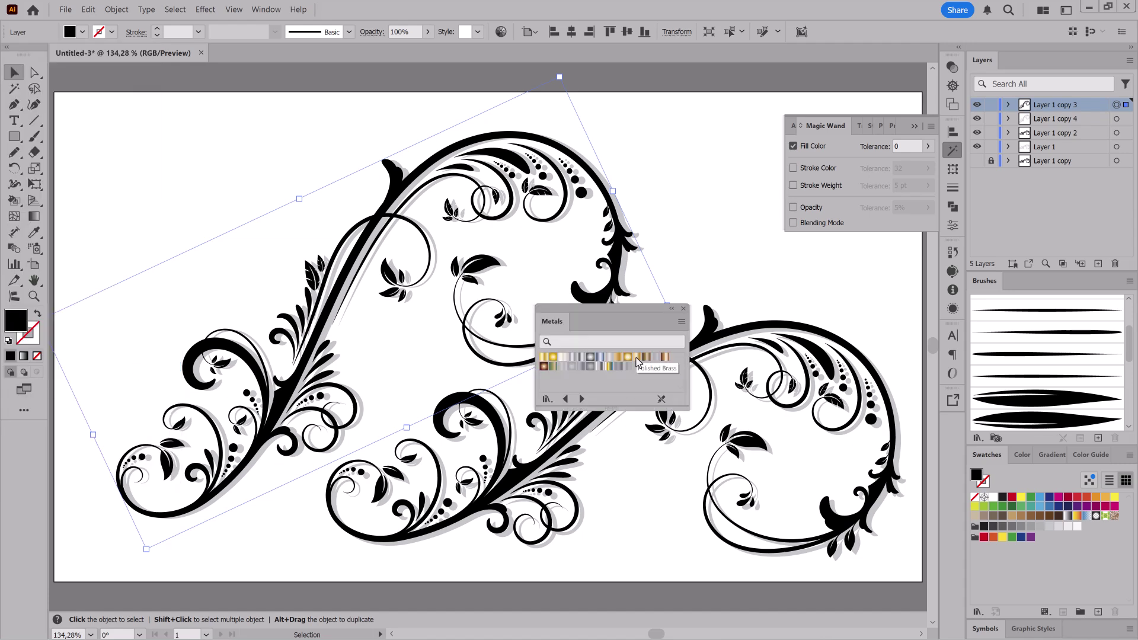
left_click(636, 358)
left_click_drag(643, 315, 834, 297)
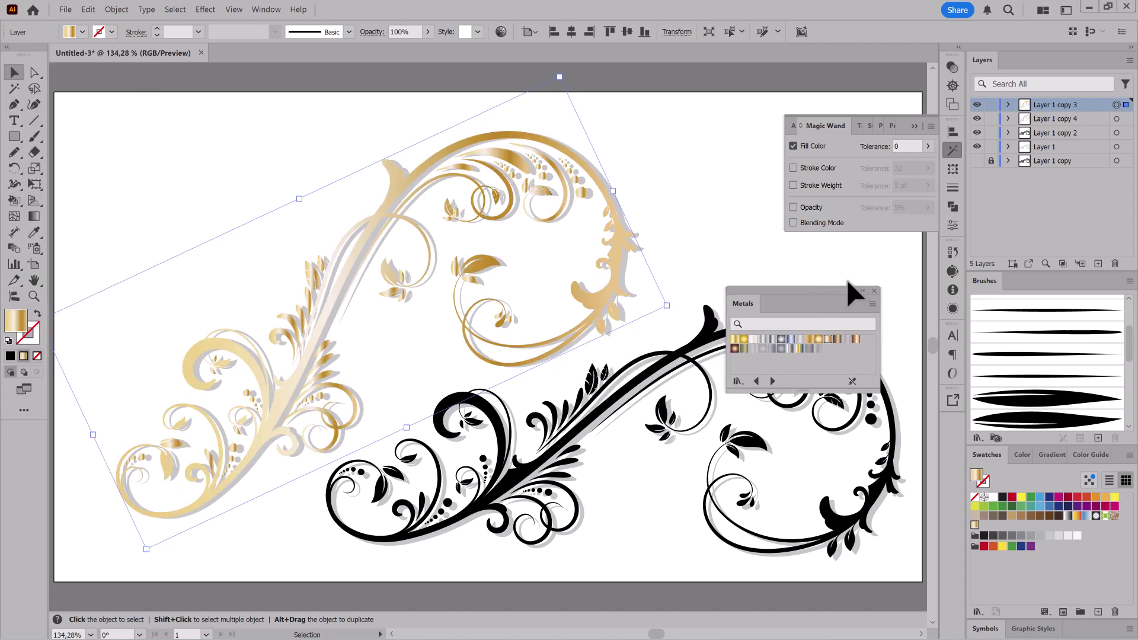
left_click(116, 9)
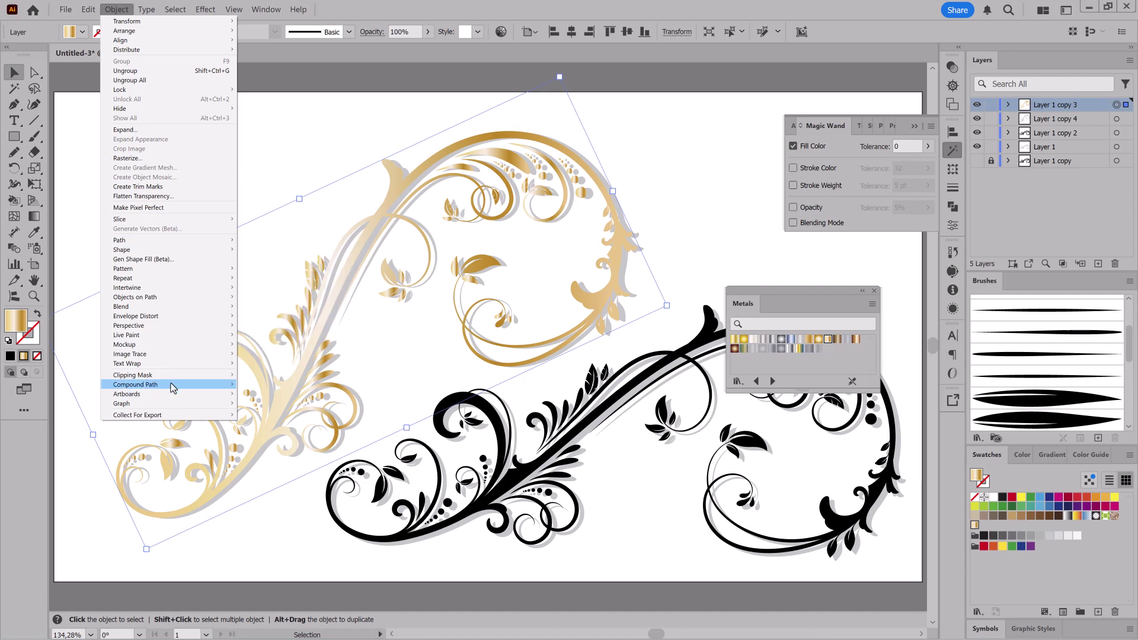
left_click(268, 384)
Give the gold flourish a 1 pt darker metallic gradient stroke with round corners, aligned to the inside
left_click(987, 484)
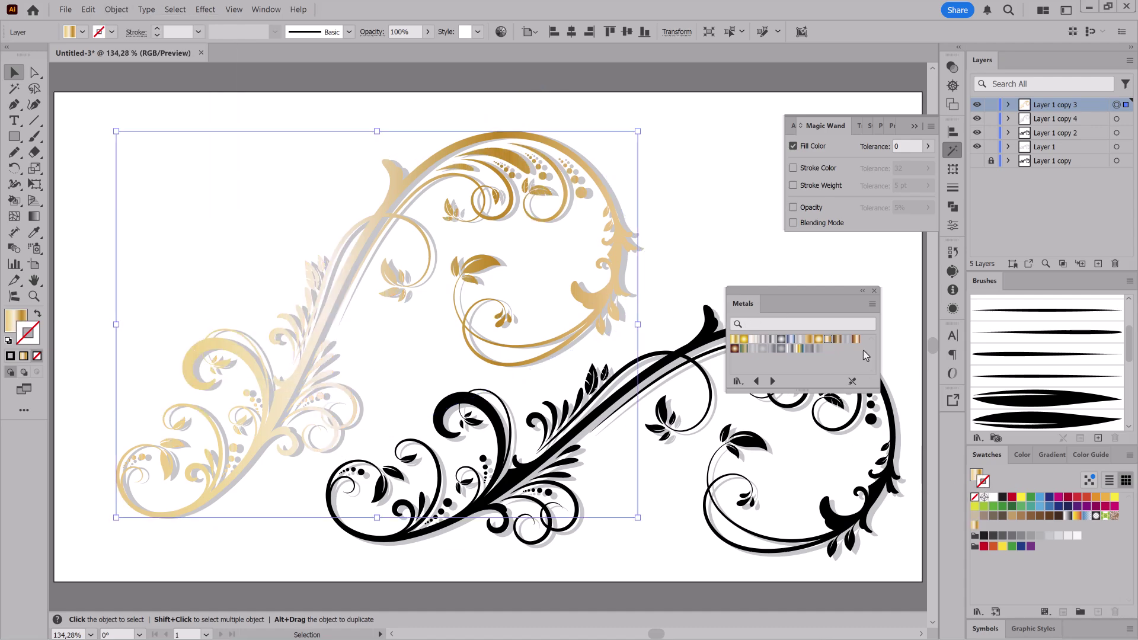
left_click(855, 339)
scroll(403, 427, "up", 5)
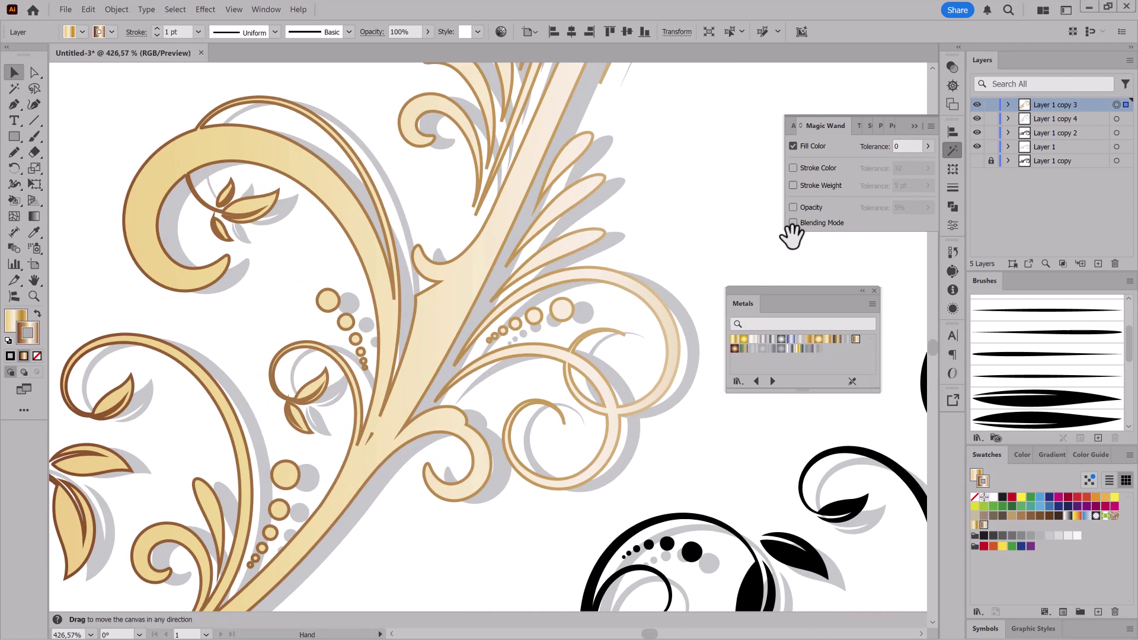
left_click(951, 188)
left_click(852, 182)
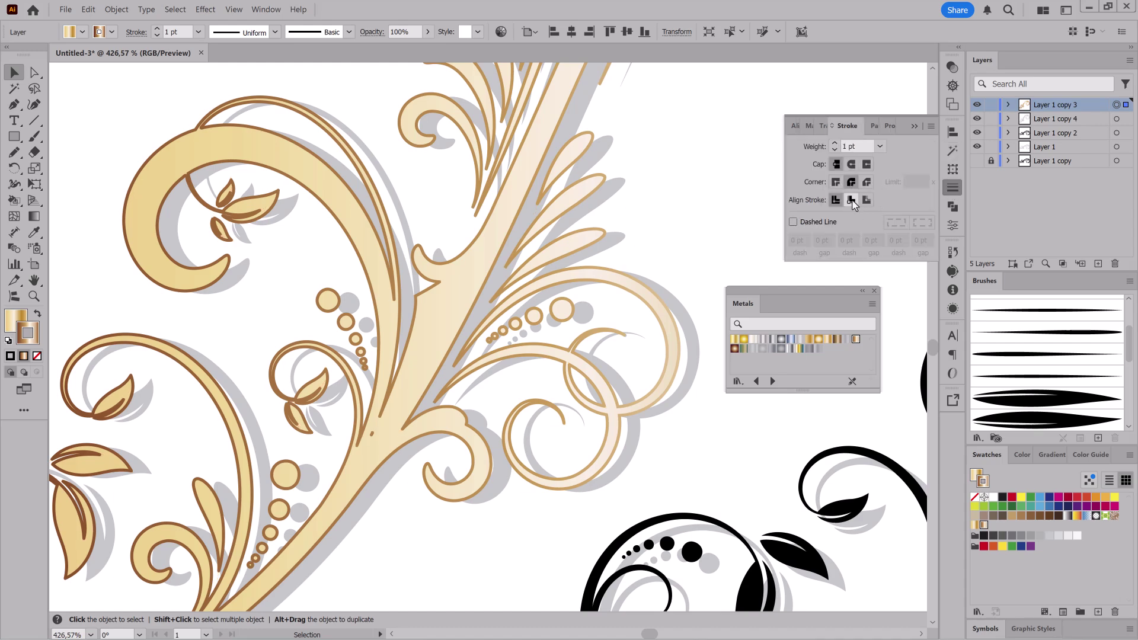
left_click(852, 200)
scroll(477, 386, "down", 3)
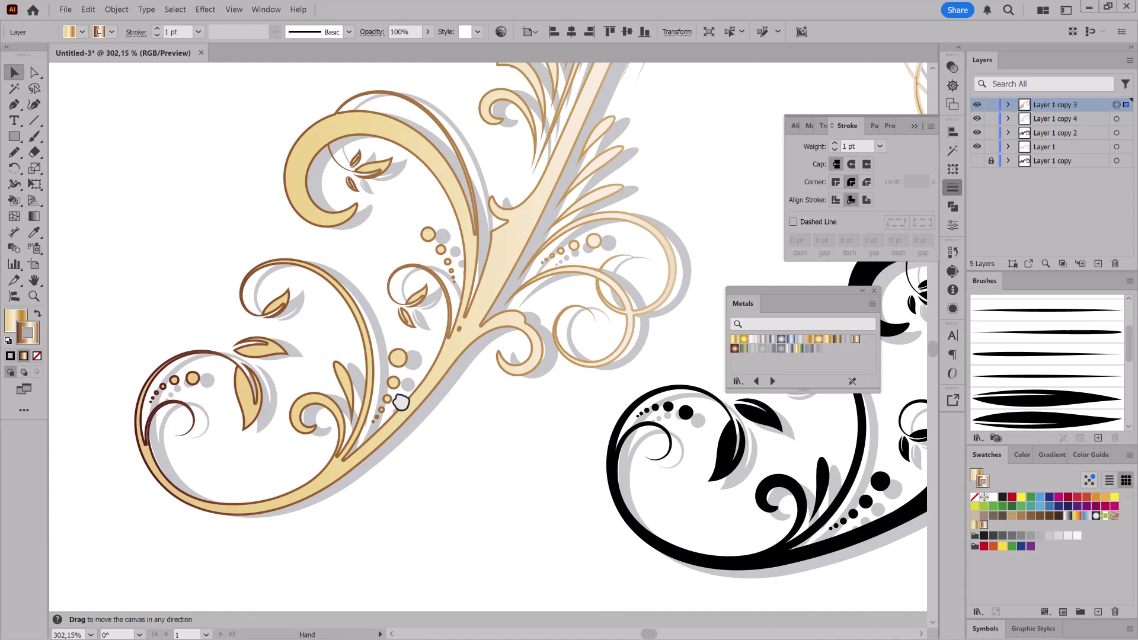
Show the selection edges and delete the small stray hole inside the gold flourish's stem with Direct Selection
scroll(457, 332, "up", 6)
key("a")
left_click(234, 10)
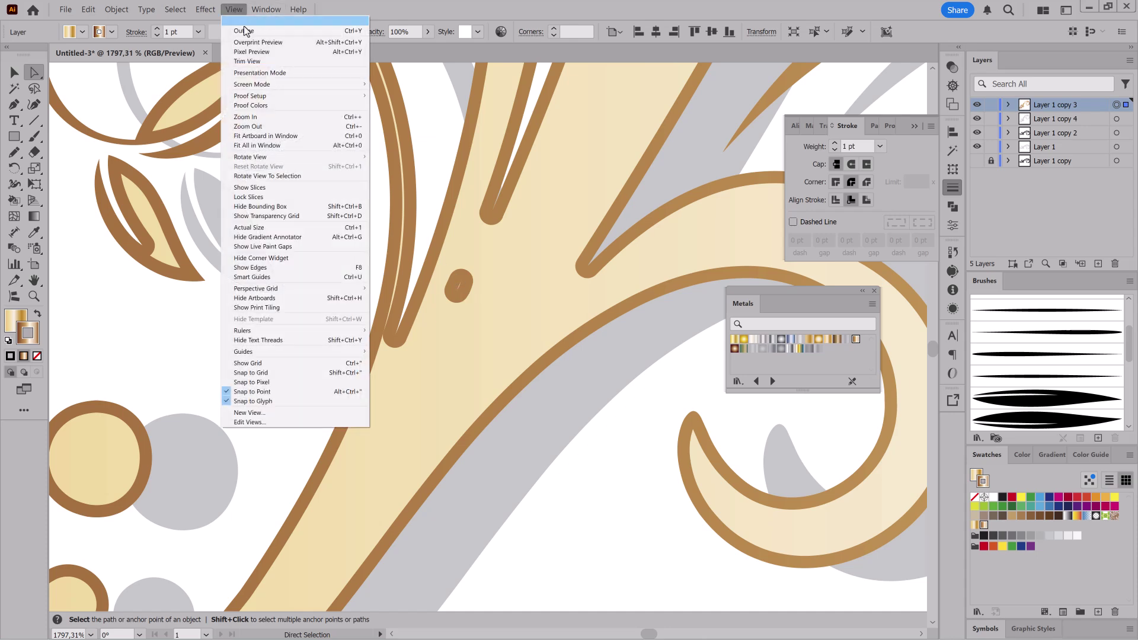
left_click(261, 258)
left_click(457, 289)
left_click(88, 10)
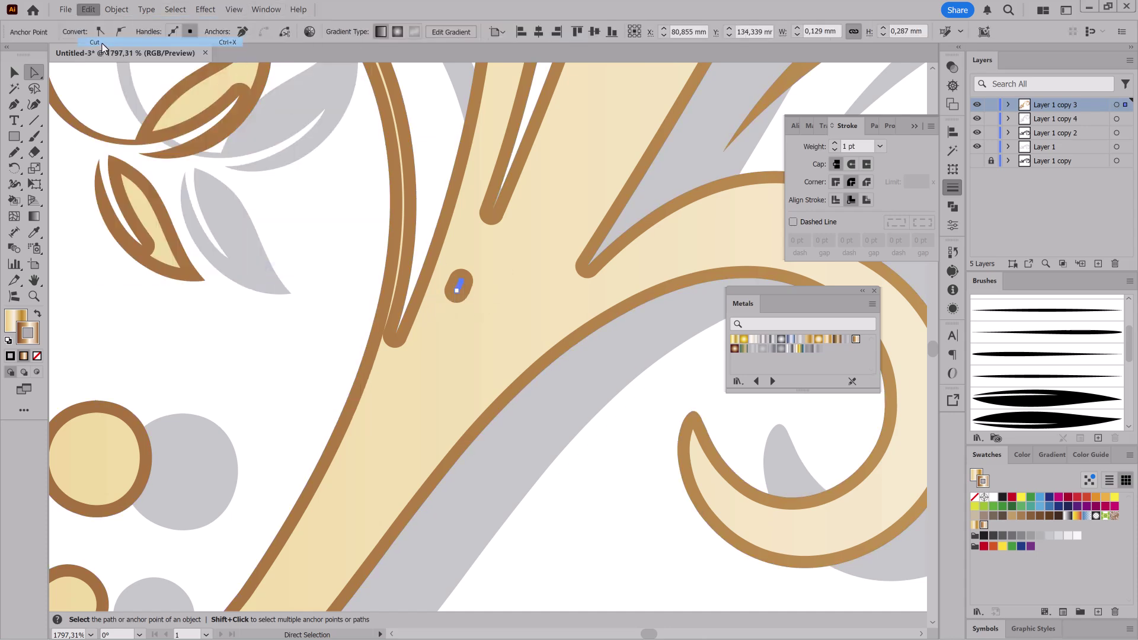
left_click(102, 44)
left_click(88, 9)
left_click(97, 43)
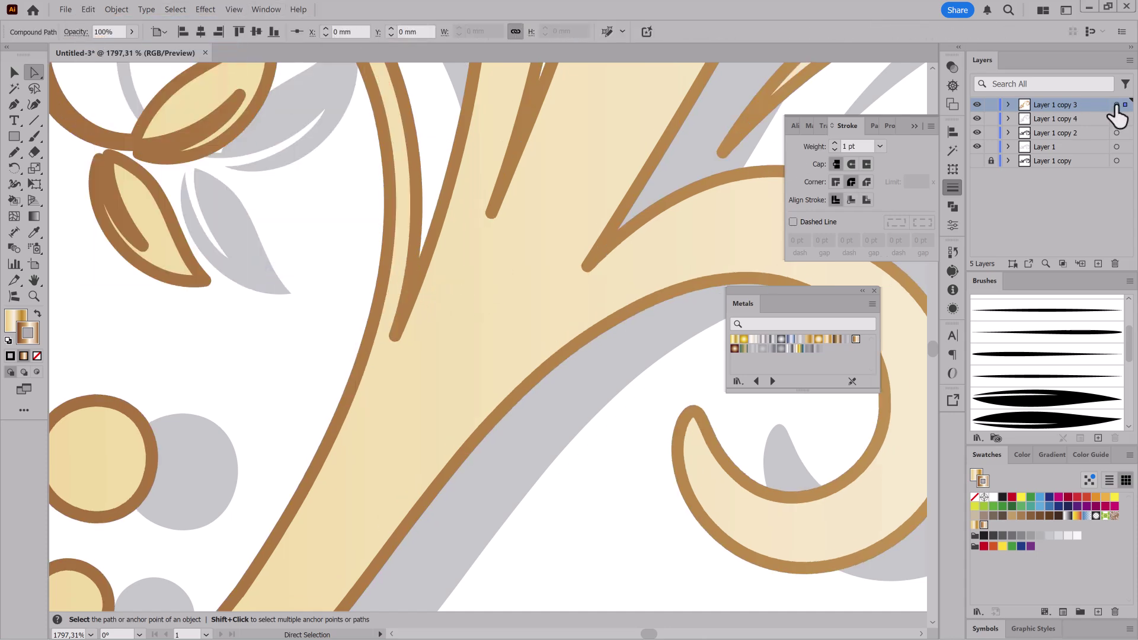
Align the gold flourish's stroke to the inside again and simplify its paths
left_click(1116, 105)
scroll(510, 201, "down", 5)
left_click(116, 10)
mouse_move(177, 240)
left_click(289, 292)
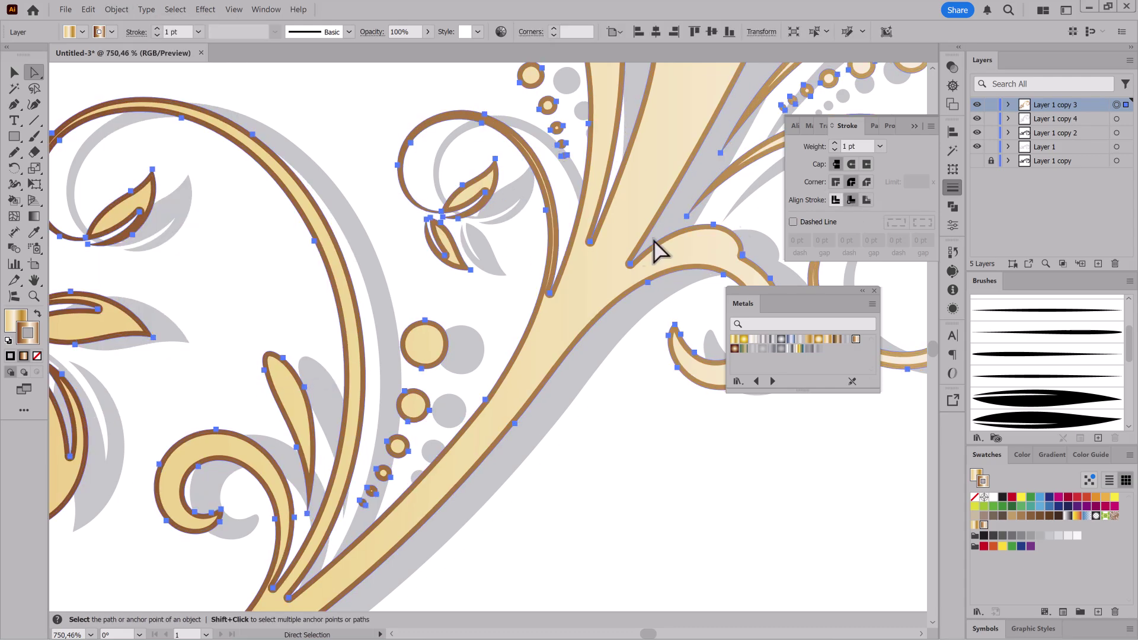
scroll(744, 257, "down", 8)
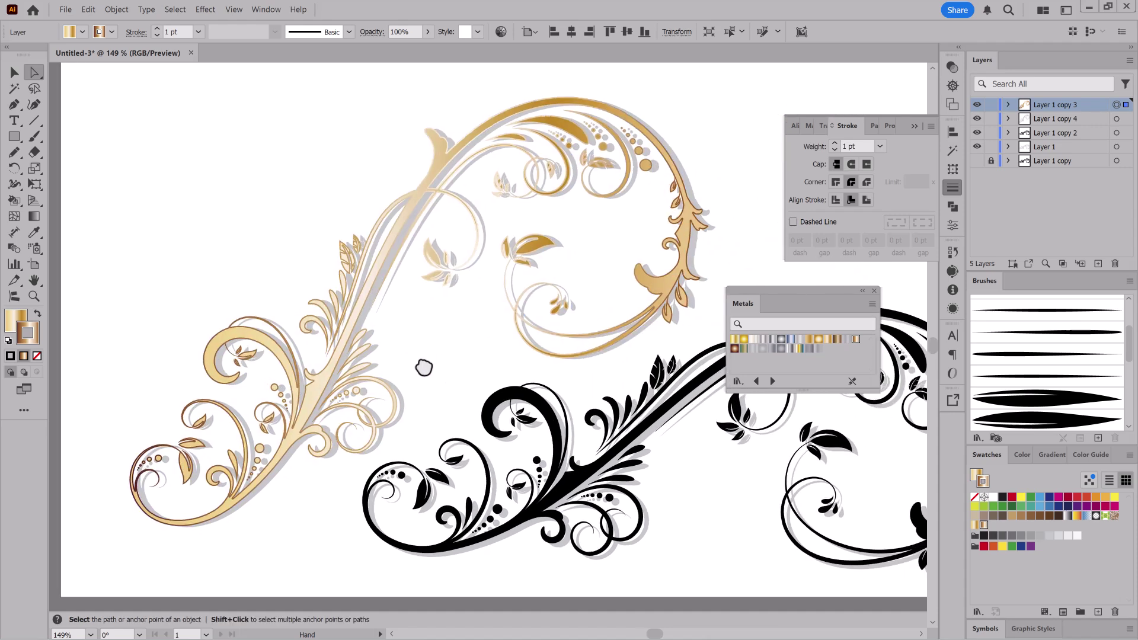
scroll(424, 367, "down", 2)
left_click(726, 88)
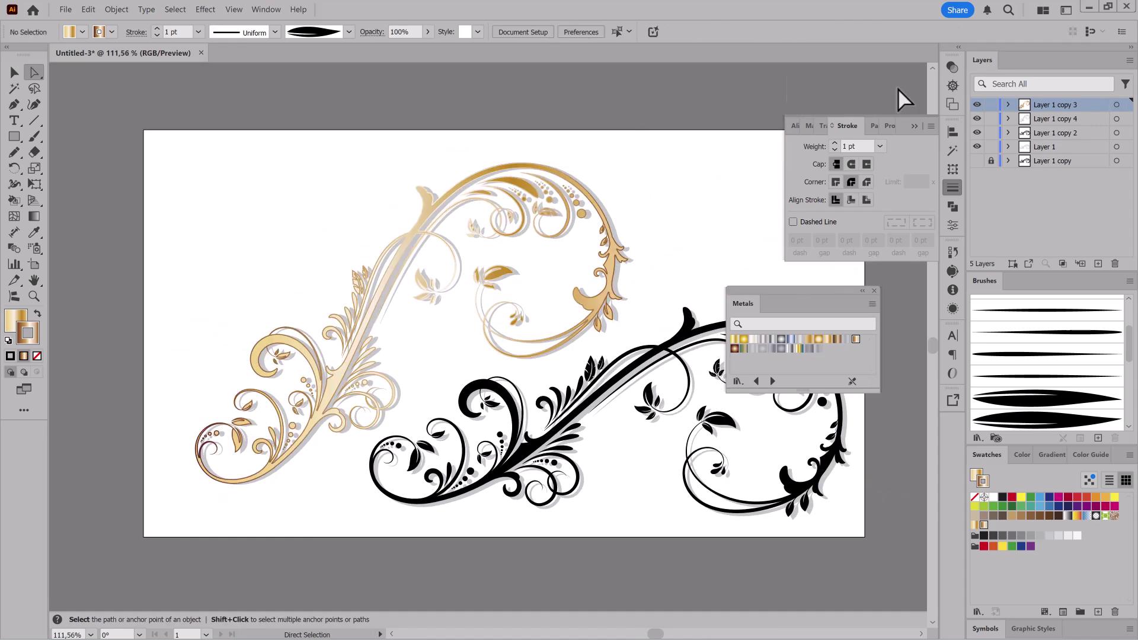
Add a layer above Layer 1 copy, enable Smart Guides and draw a 340 x 192 mm rectangle covering the artboard
left_click(1070, 160)
left_click(14, 135)
left_click(233, 9)
left_click(254, 261)
left_click_drag(144, 129, 865, 536)
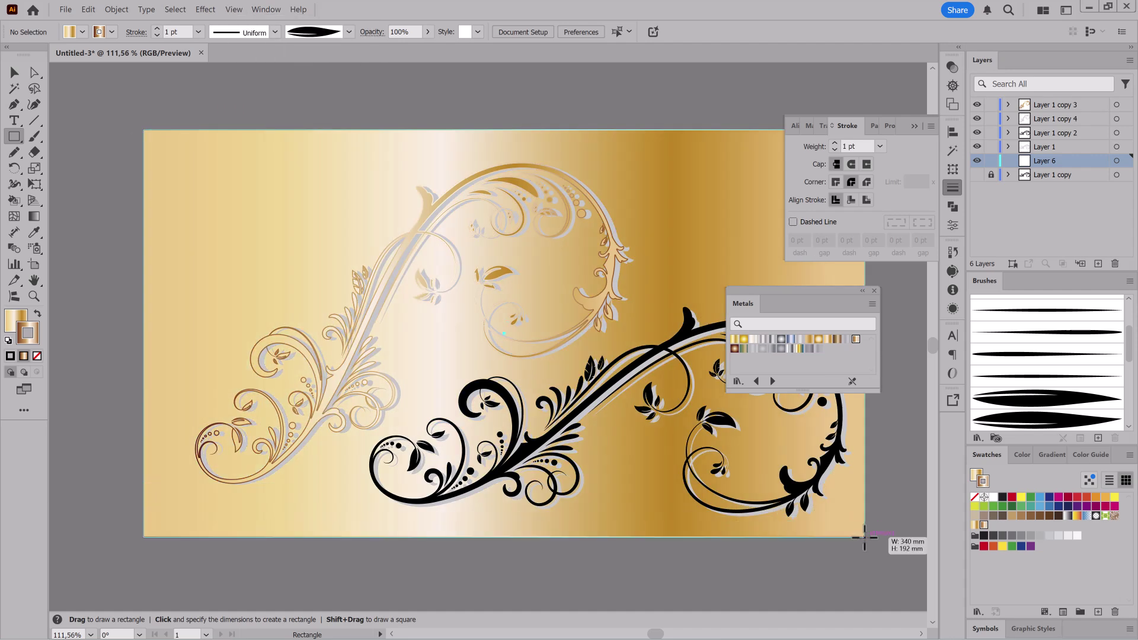
Remove the background rectangle's stroke and fill it with the C=0 M=0 Y=0 K=100 black swatch
left_click(974, 498)
left_click(978, 475)
left_click(1020, 454)
left_click(986, 454)
left_click(1021, 536)
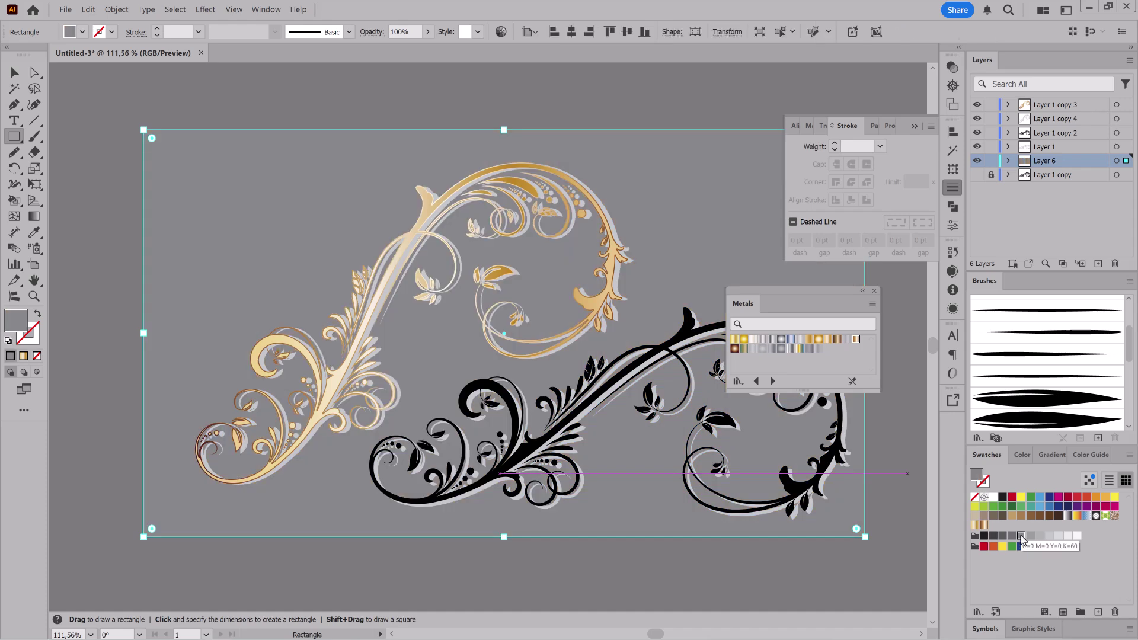
left_click(1041, 537)
left_click(993, 536)
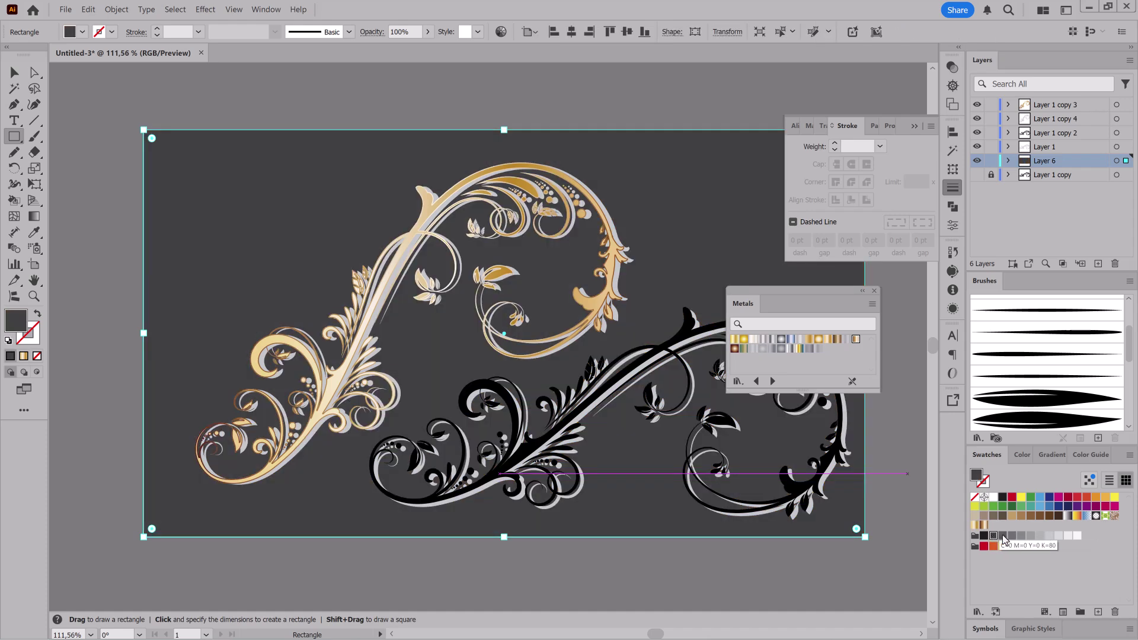
left_click(1002, 535)
left_click(984, 536)
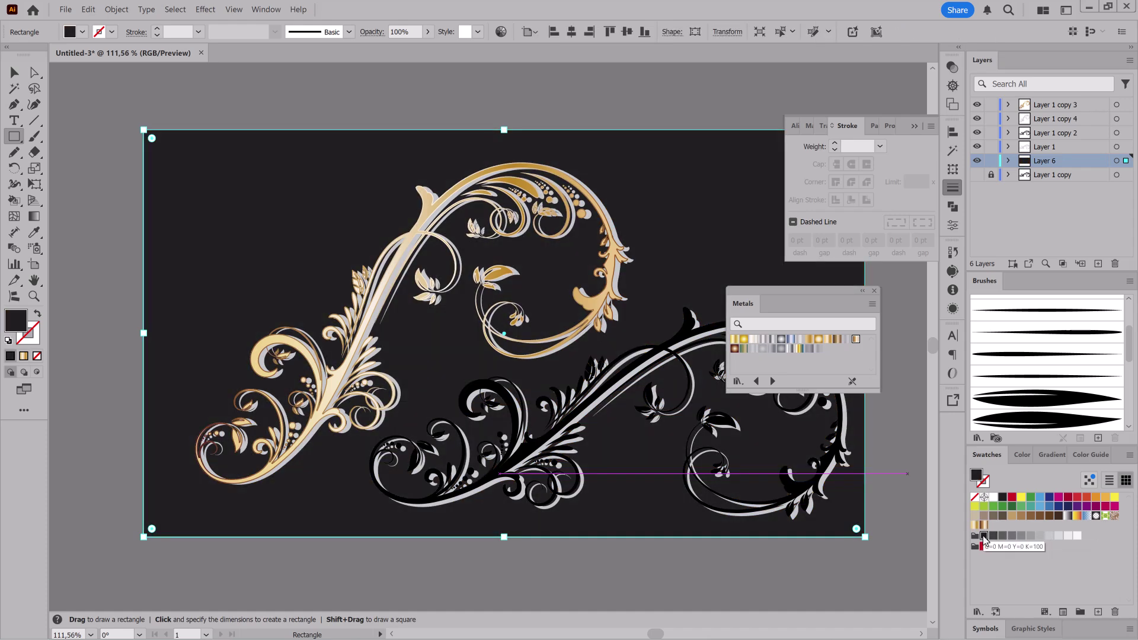
Fill the gold flourish's shadow on Layer 1 copy 4 with the K=80 gray swatch and hide the selection edges
left_click(1053, 120)
left_click(1116, 119)
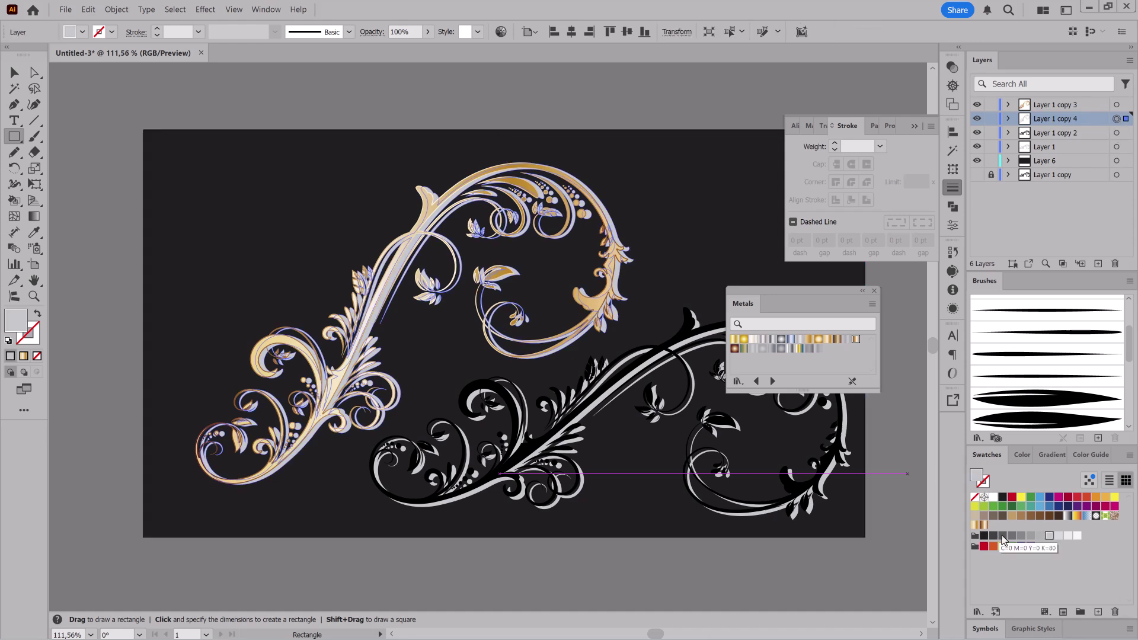
left_click(233, 9)
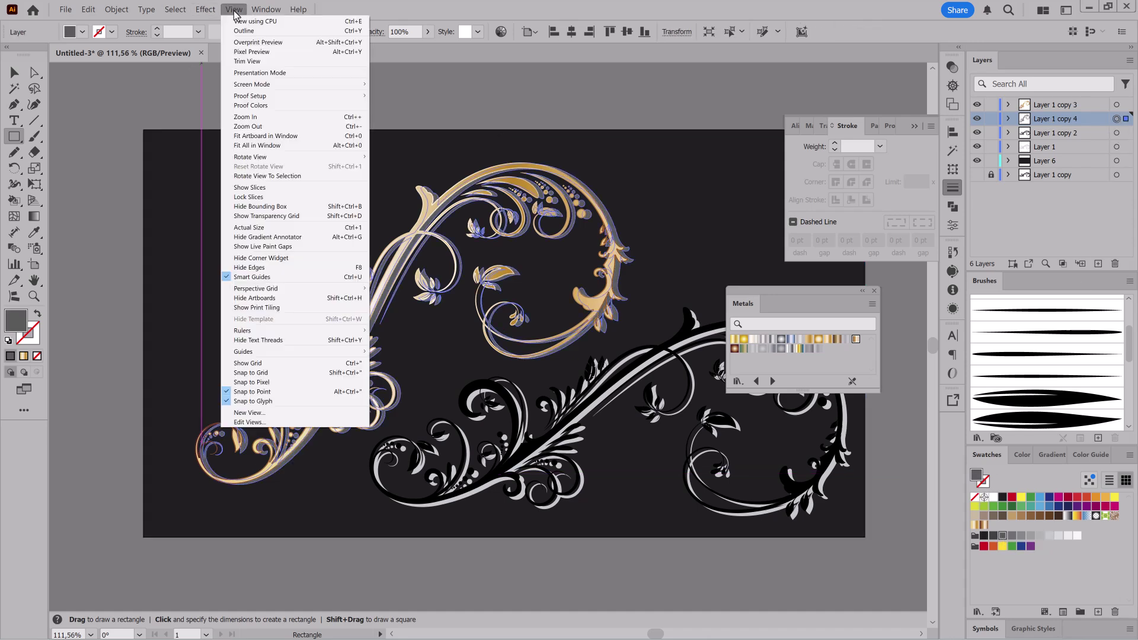
left_click(252, 268)
mouse_move(858, 305)
left_mouse_down()
mouse_move(754, 241)
mouse_move(748, 97)
left_mouse_up()
Fill the lower flourish on Layer 1 copy 2 with white
left_click(1116, 133)
left_click(1012, 536)
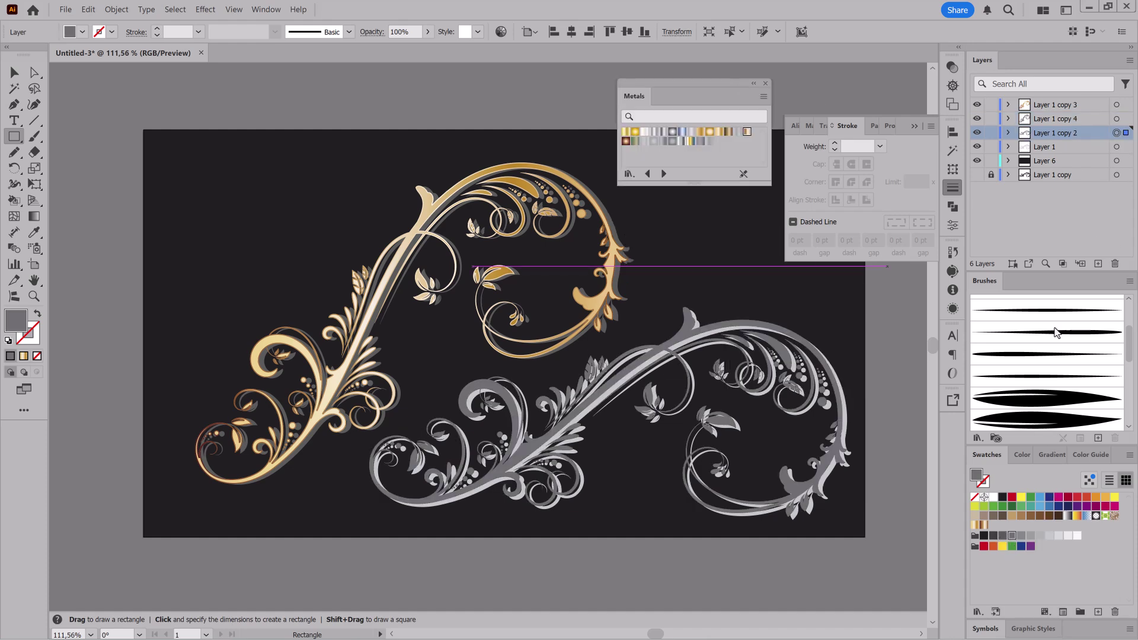
left_click(993, 497)
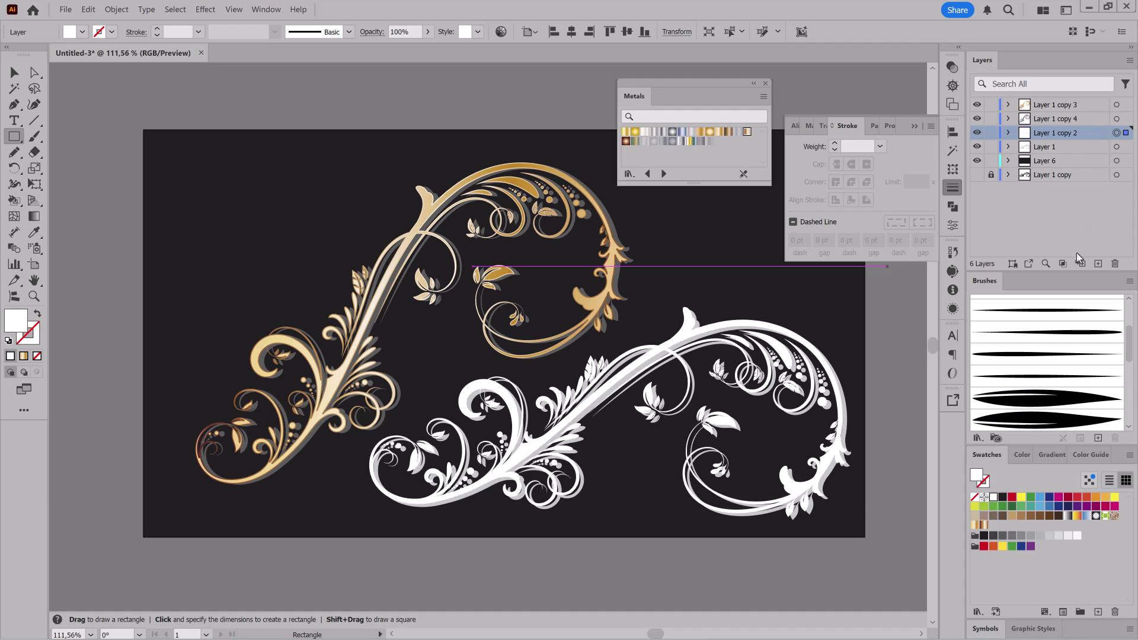
Fill the white flourish's shadow on Layer 1 with dark gray, and close the Stroke and Metals panels
left_click(1116, 147)
left_click(993, 535)
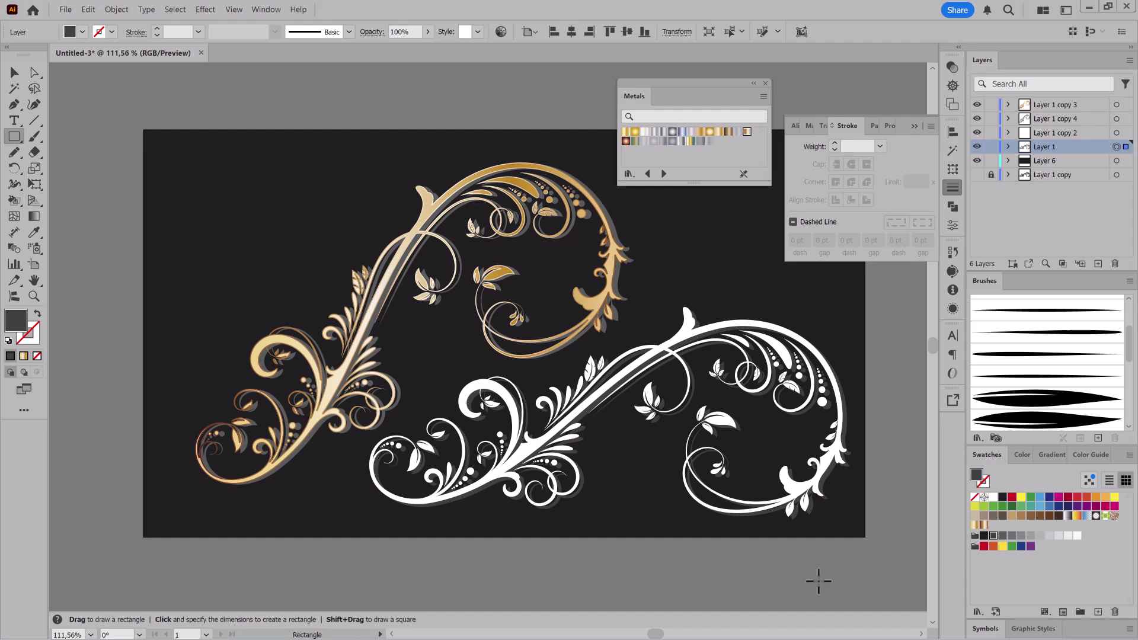
left_click(915, 127)
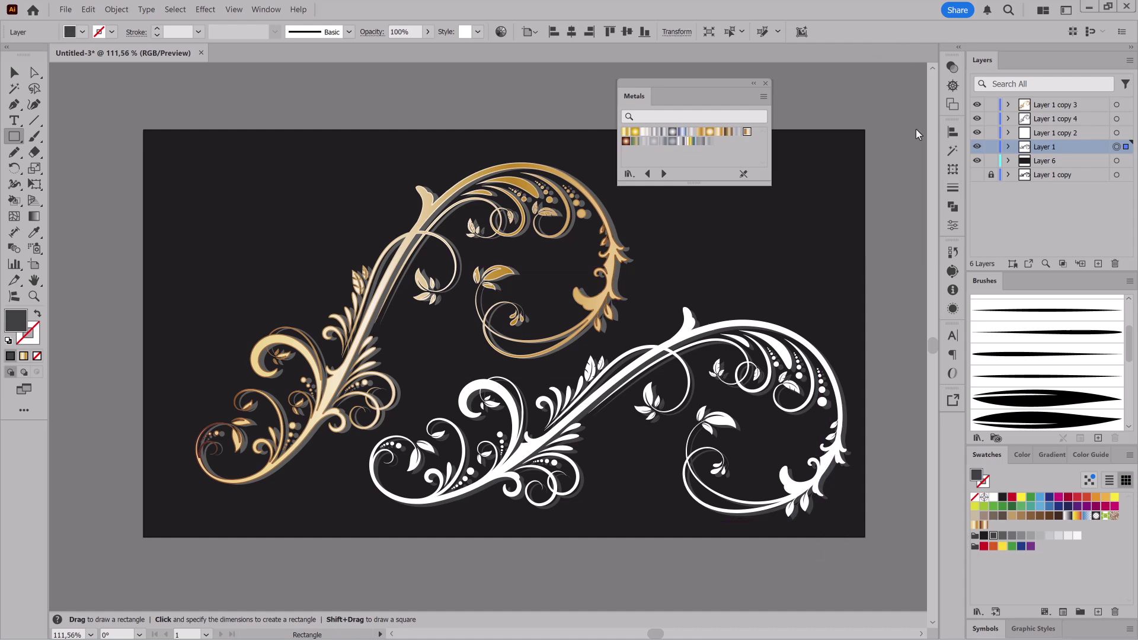
left_click(765, 84)
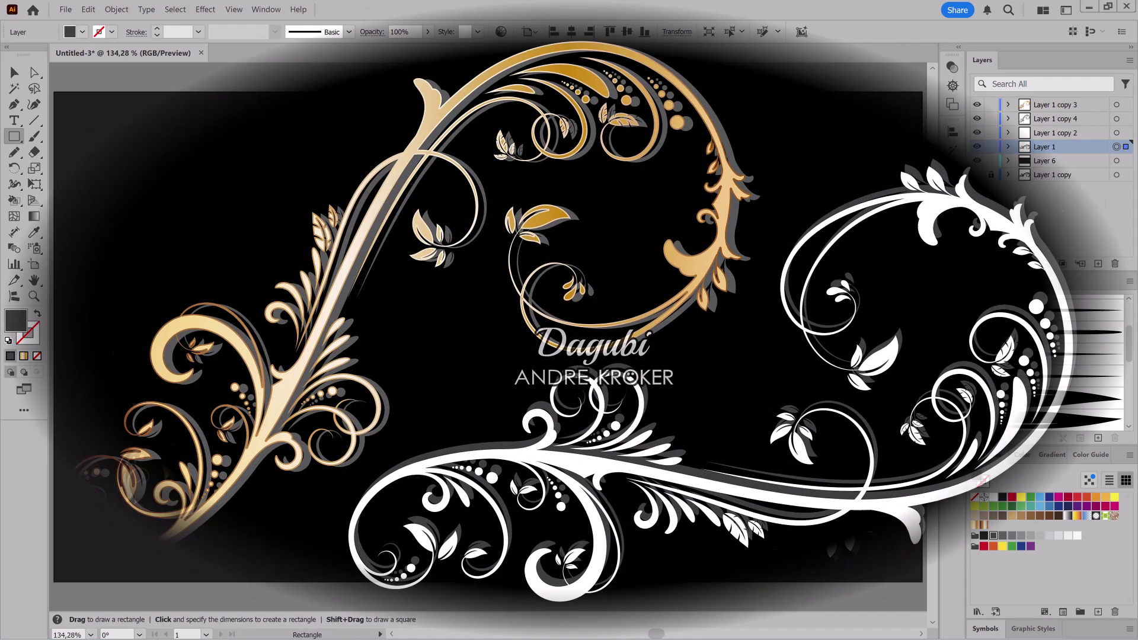